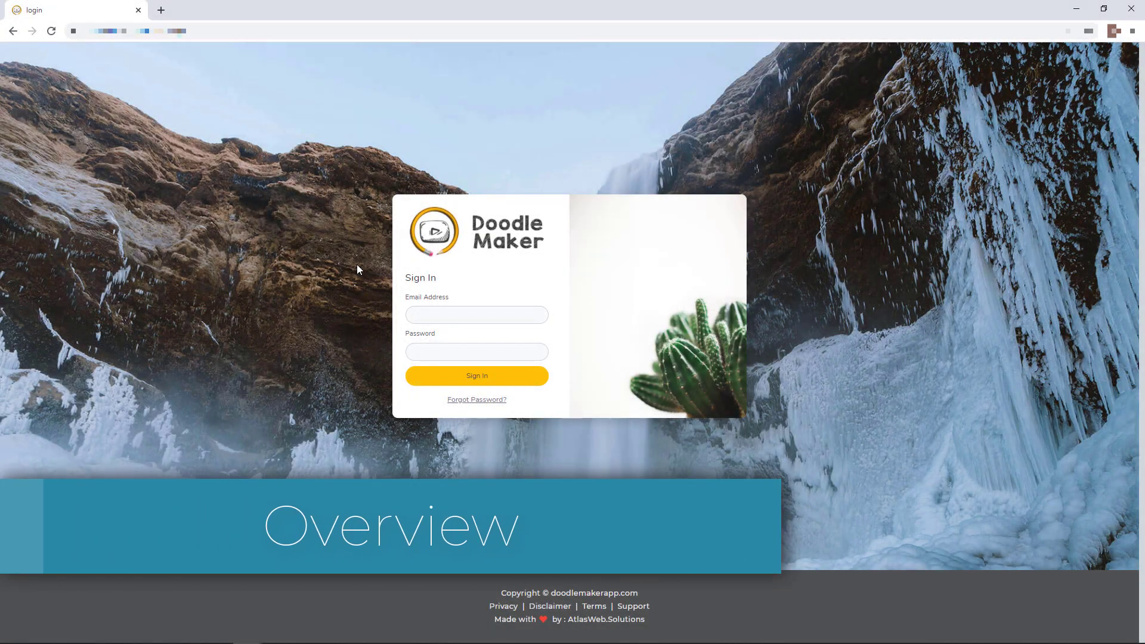
# Step: Enter the account password and sign in to DoodleMaker
pyautogui.click(421, 308)
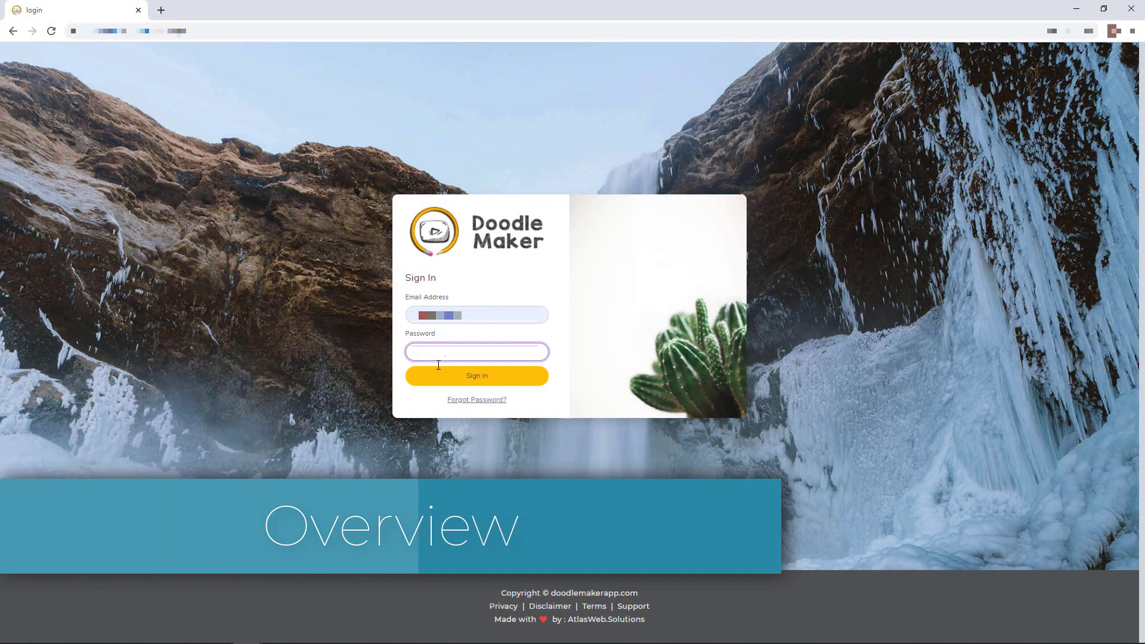
pyautogui.click(439, 376)
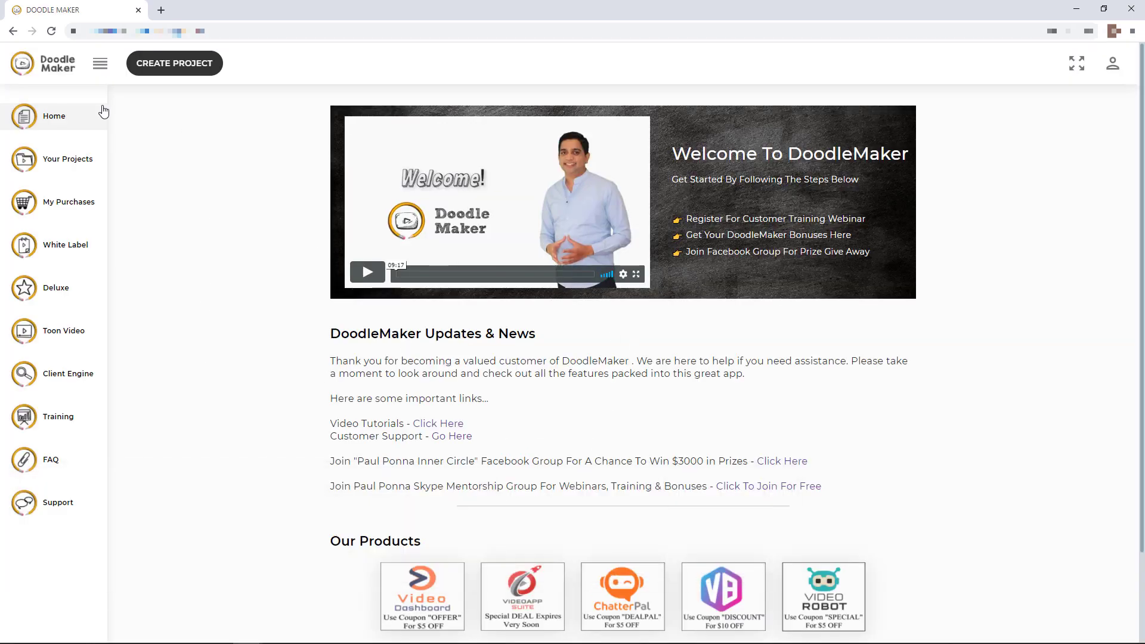
pyautogui.scroll(-2, 338, 359)
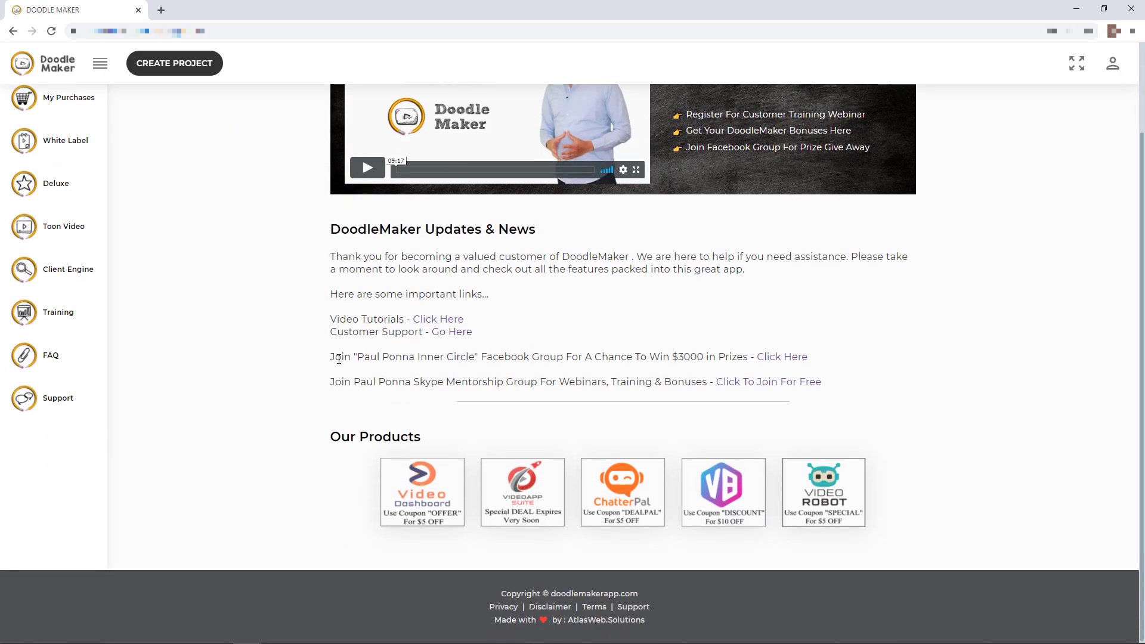
pyautogui.scroll(2, 338, 358)
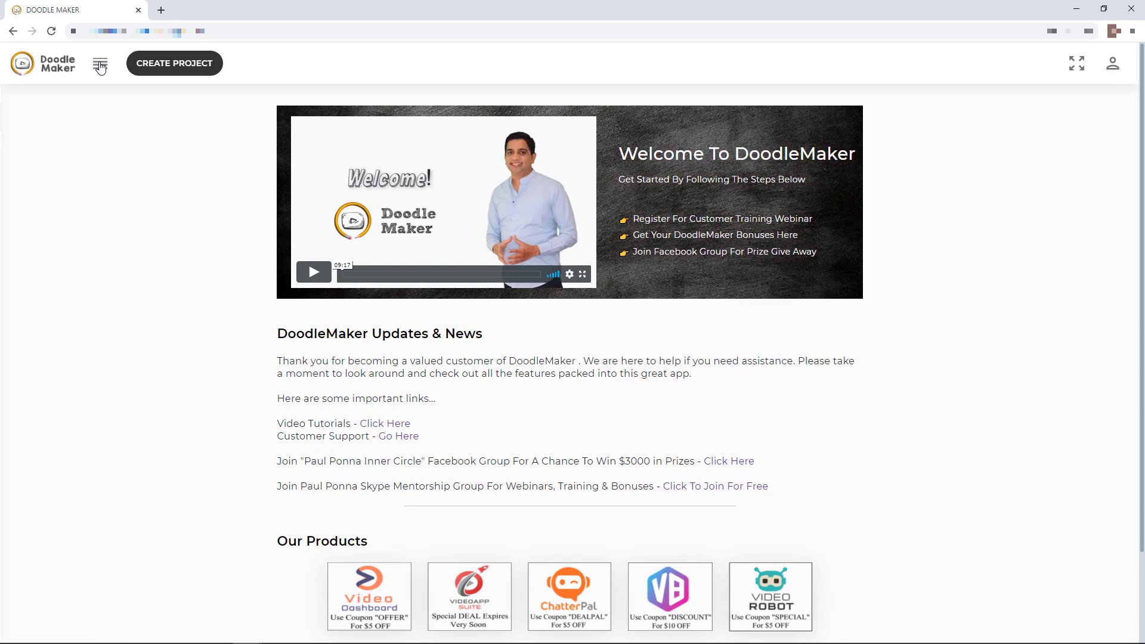
pyautogui.click(99, 66)
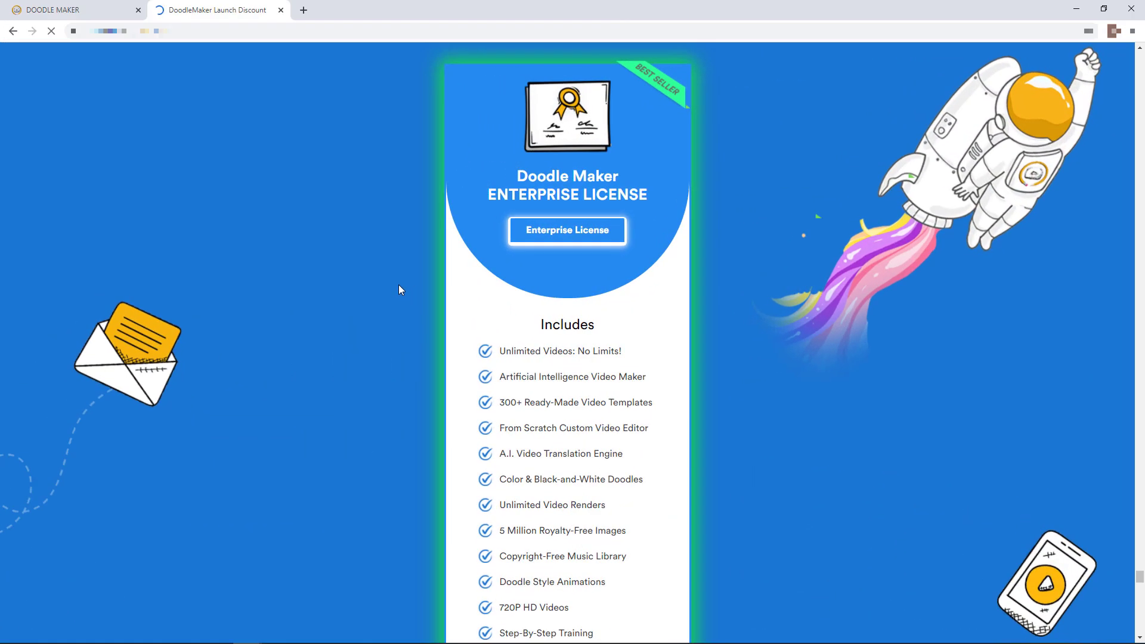
pyautogui.scroll(-3, 399, 286)
pyautogui.scroll(-5, 399, 289)
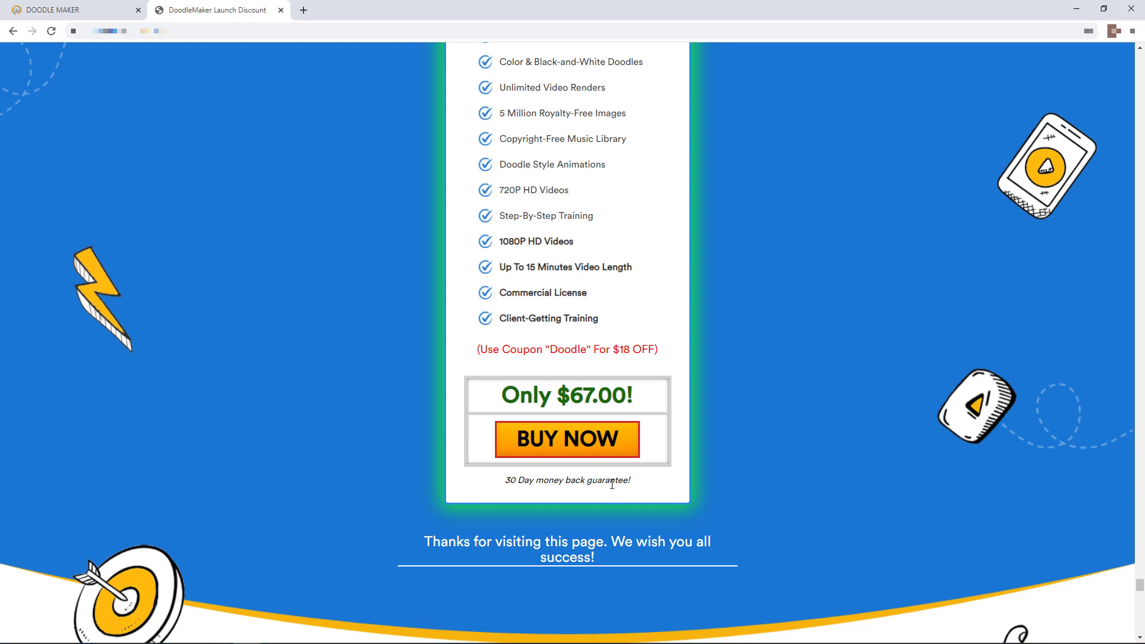
pyautogui.scroll(10, 581, 470)
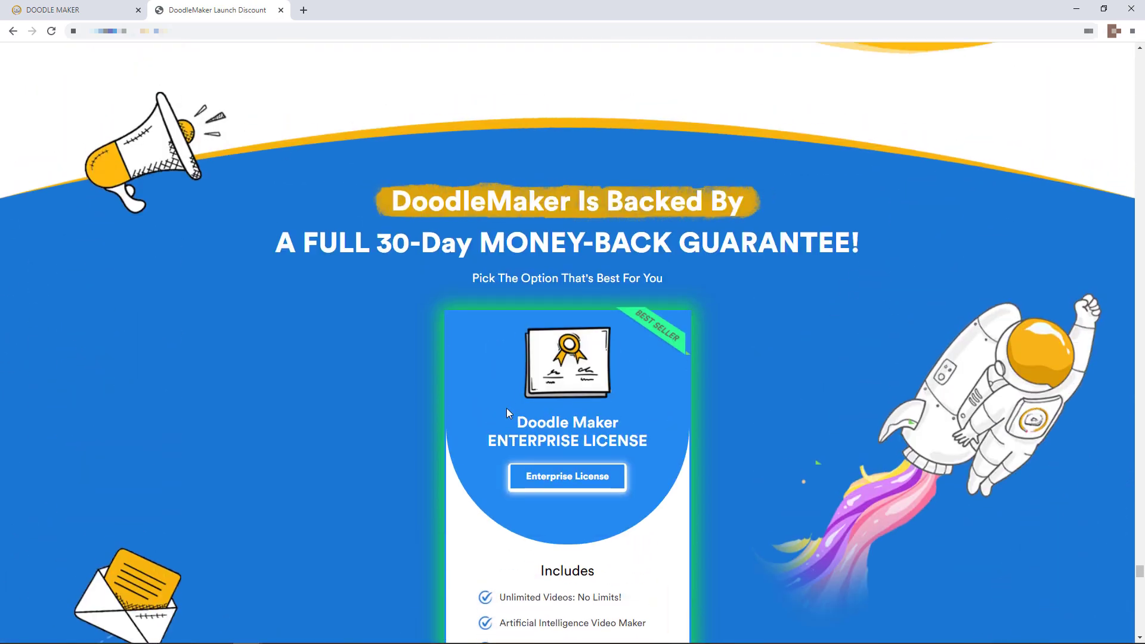
pyautogui.scroll(5, 507, 408)
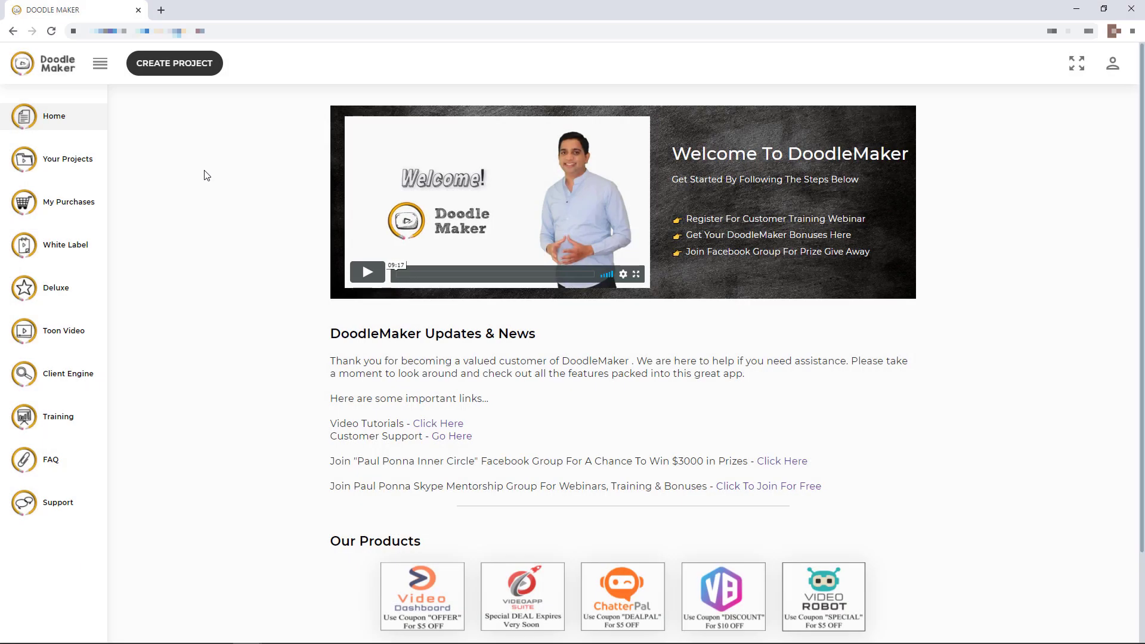
# Step: Start a new project from the CREATE PROJECT button in the top bar
pyautogui.click(171, 69)
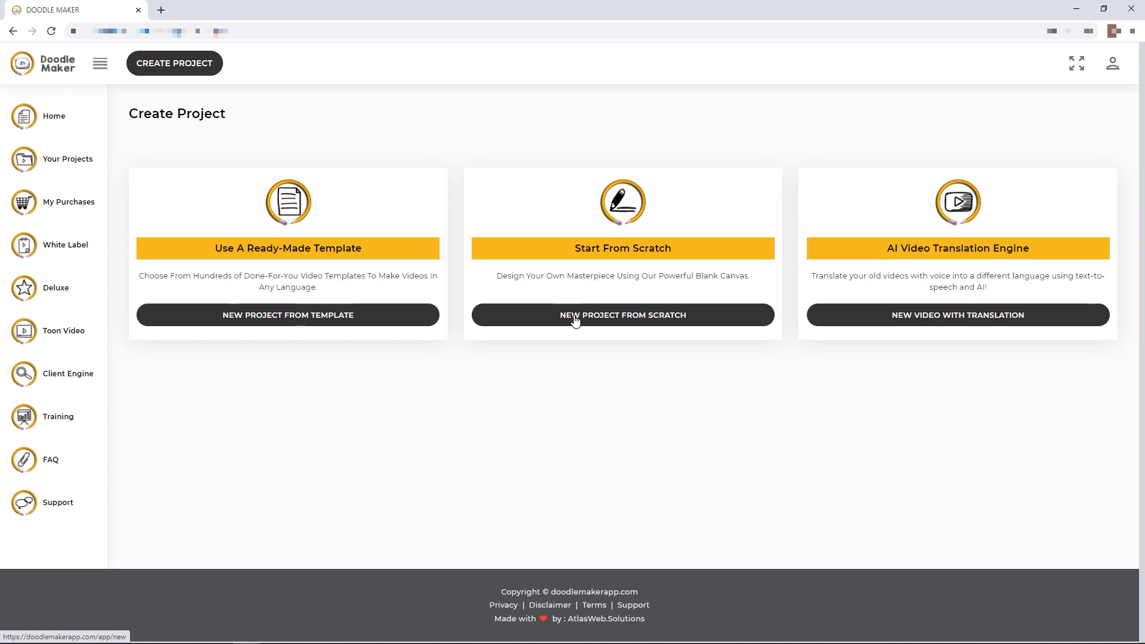
# Step: Scroll through the ready-made template library and preview one template before closing it
pyautogui.click(354, 322)
pyautogui.scroll(-4, 327, 301)
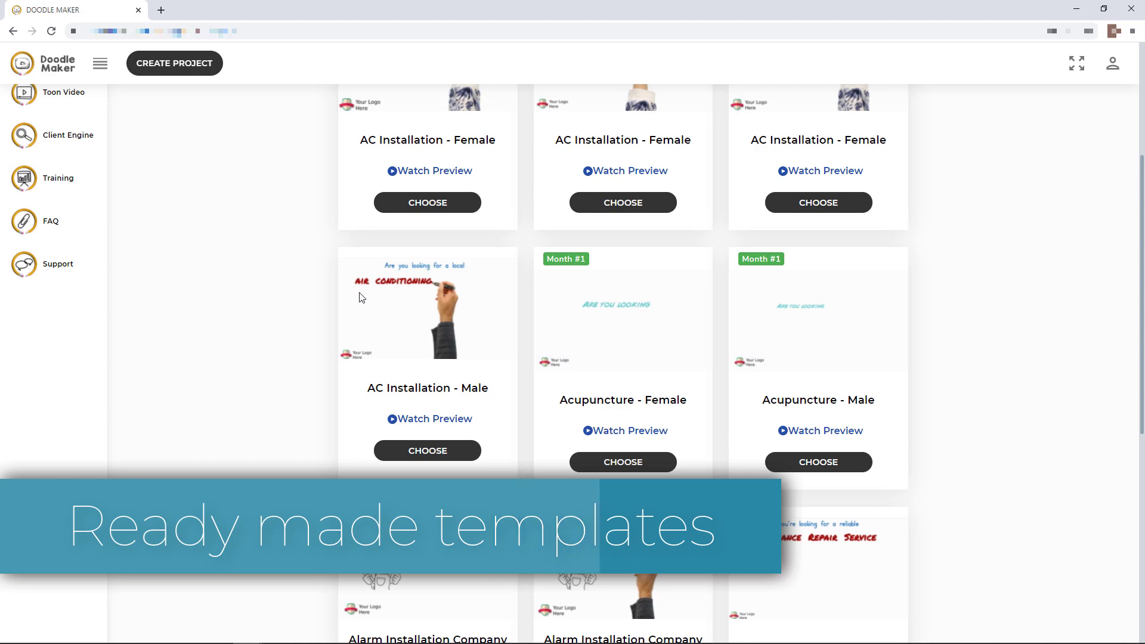
pyautogui.scroll(-6, 327, 306)
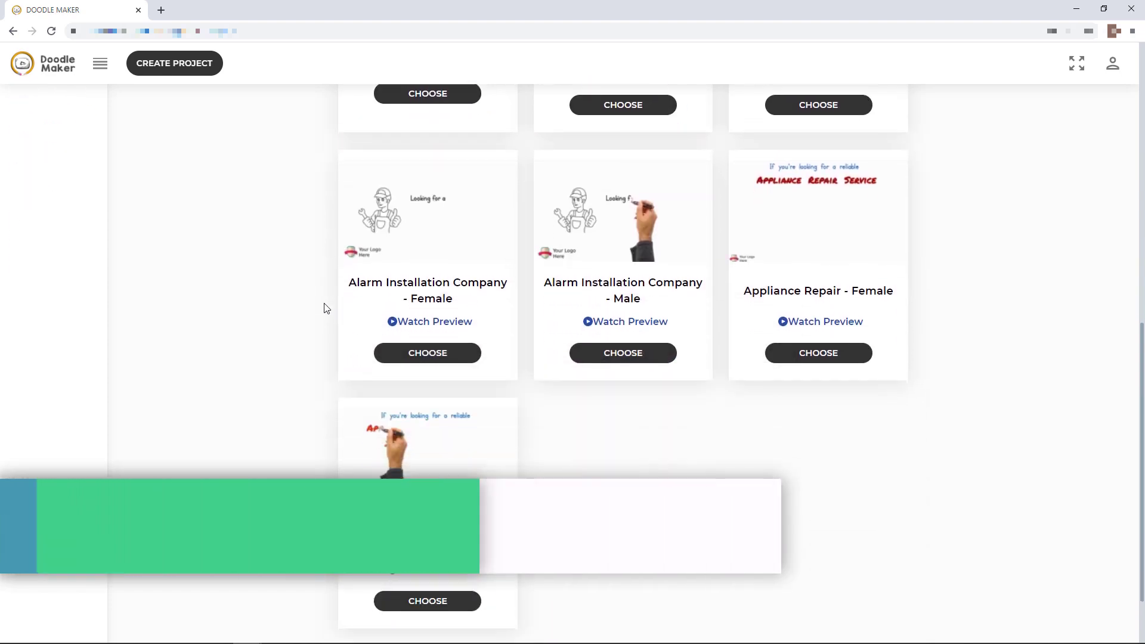
pyautogui.scroll(-3, 327, 308)
pyautogui.scroll(-6, 327, 308)
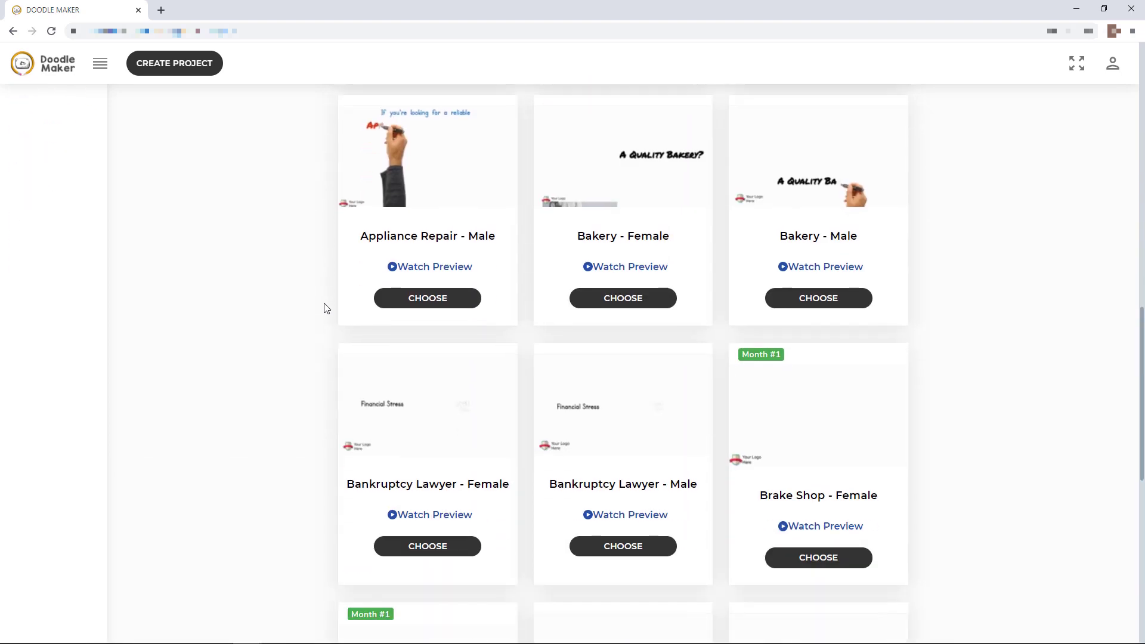
pyautogui.scroll(-2, 326, 309)
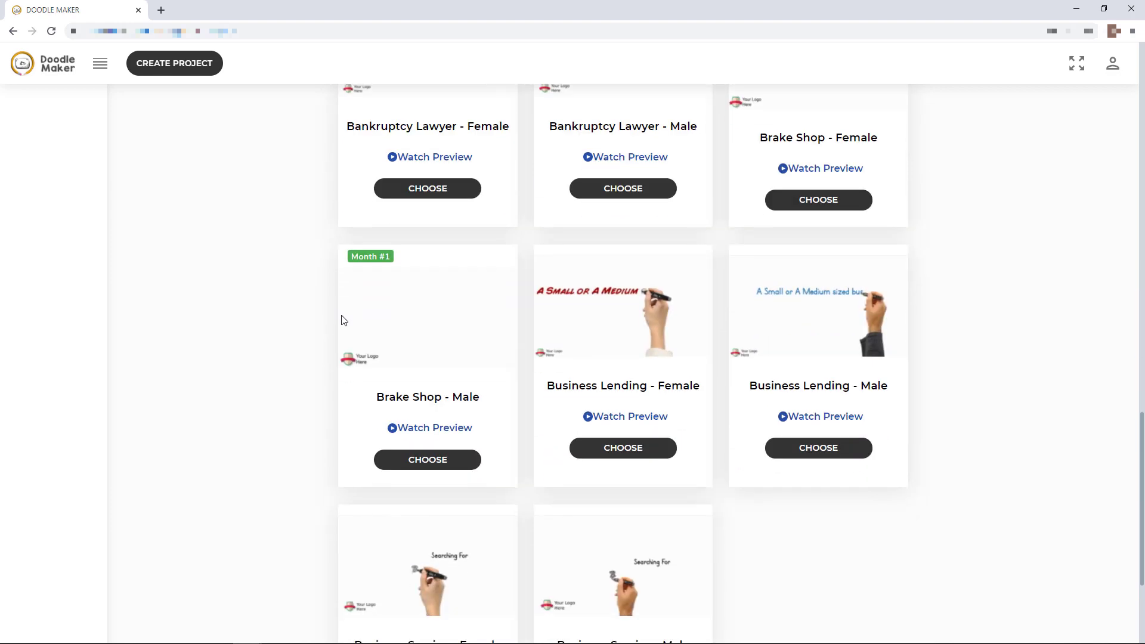
pyautogui.scroll(-4, 310, 328)
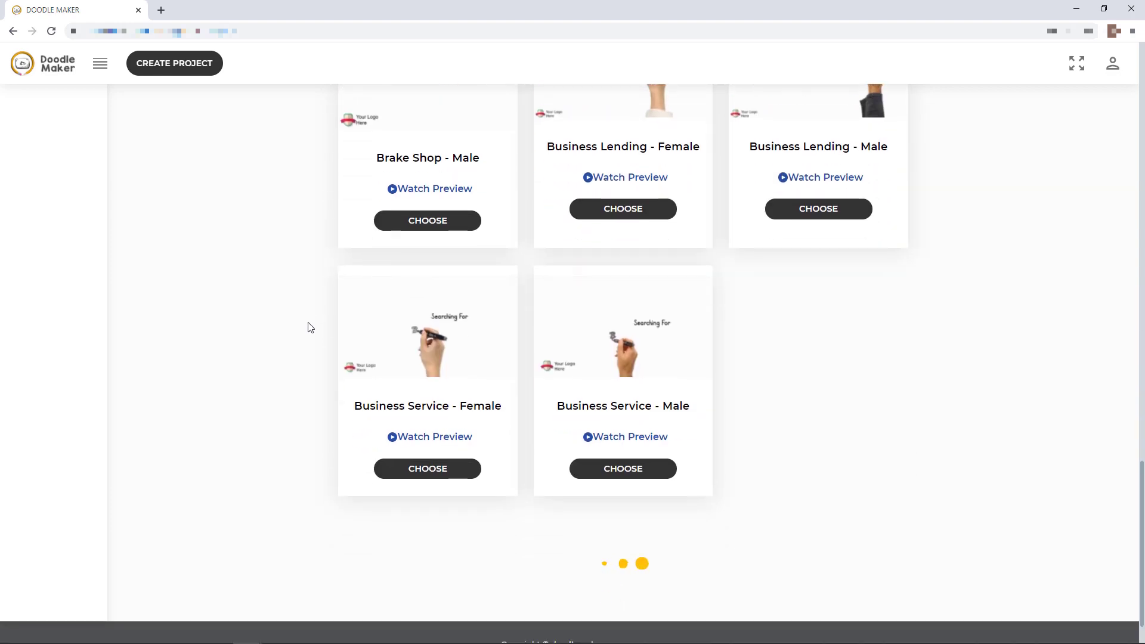
pyautogui.scroll(-4, 381, 340)
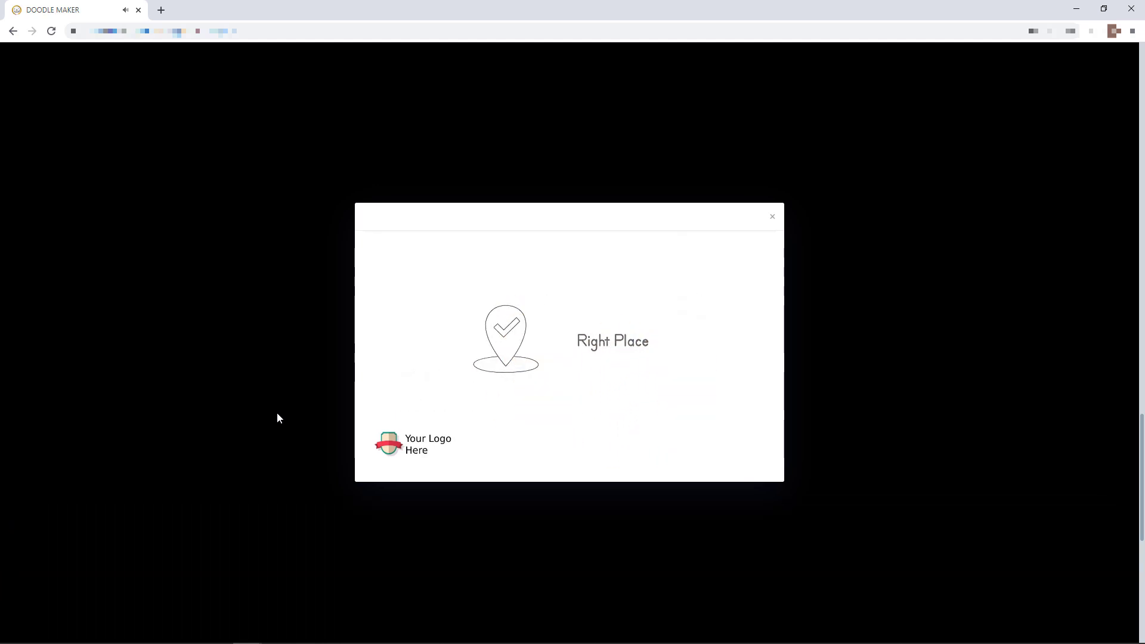
pyautogui.click(772, 217)
pyautogui.scroll(10, 358, 346)
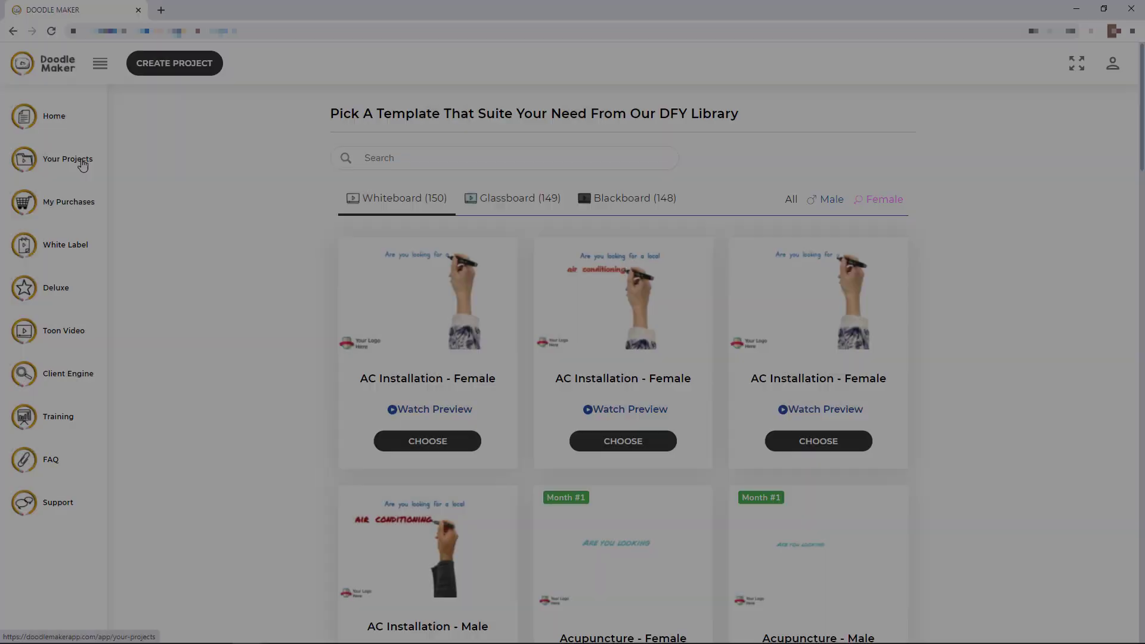
# Step: Find 'Episode 131 - Duplication V2' under Your Projects and open it for editing
pyautogui.click(83, 159)
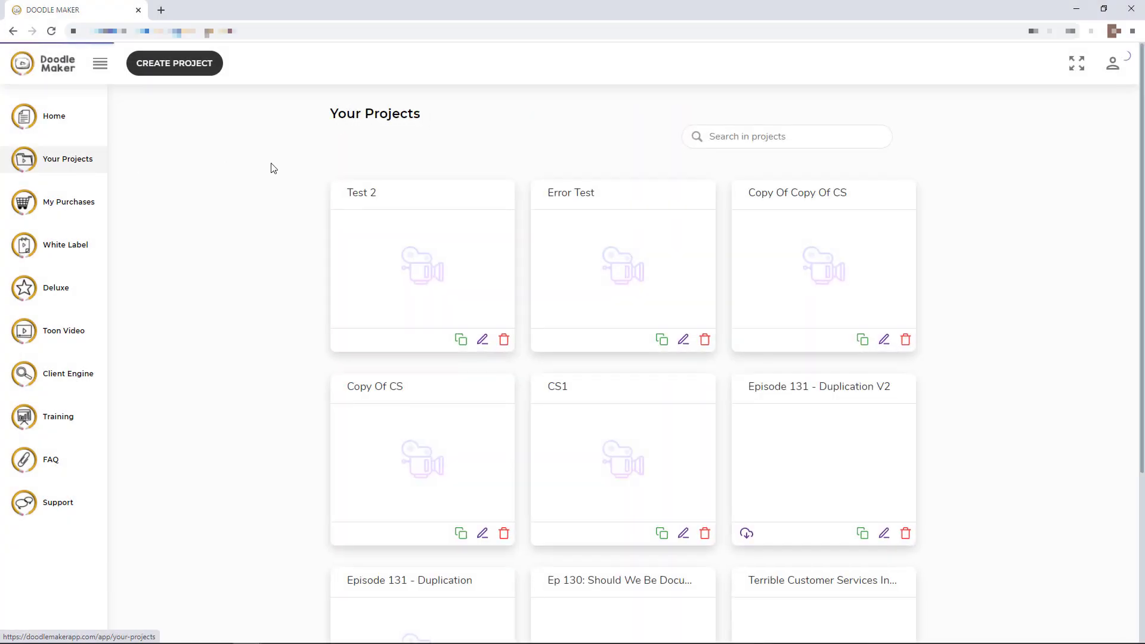
pyautogui.scroll(-4, 295, 221)
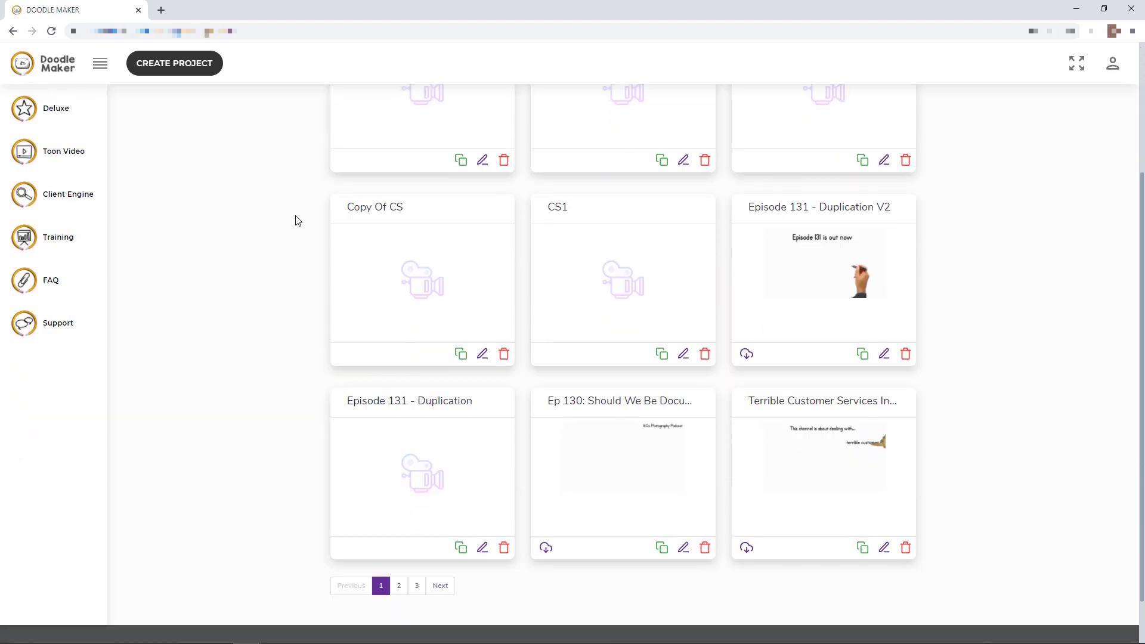
pyautogui.scroll(4, 284, 240)
pyautogui.scroll(-4, 284, 240)
pyautogui.scroll(4, 285, 396)
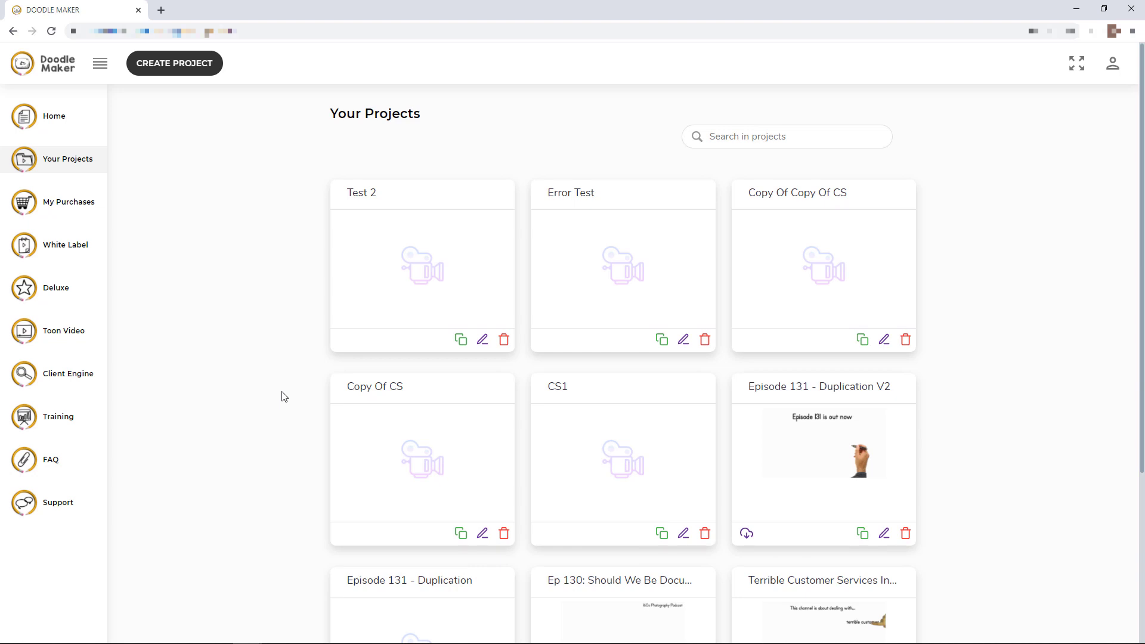
pyautogui.scroll(-2, 334, 355)
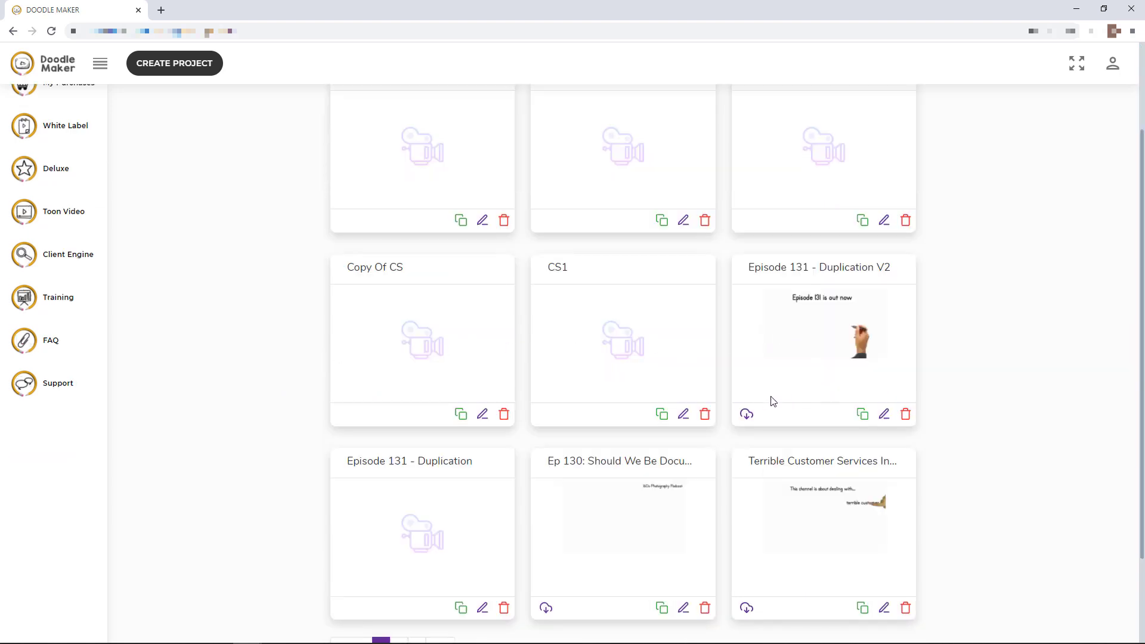
pyautogui.click(884, 414)
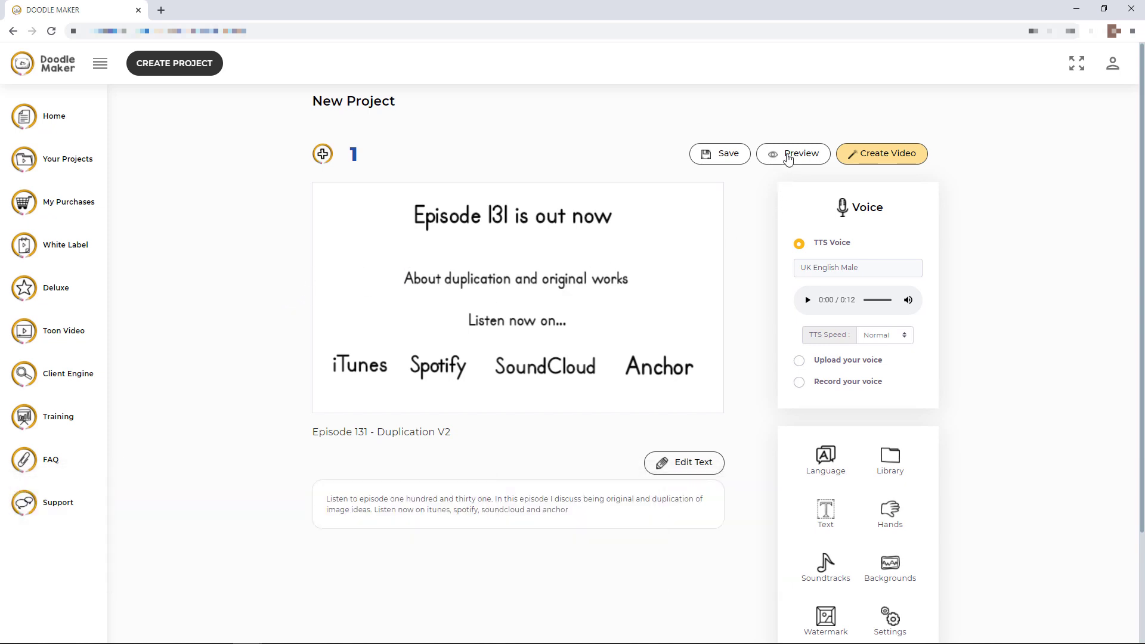
pyautogui.click(786, 157)
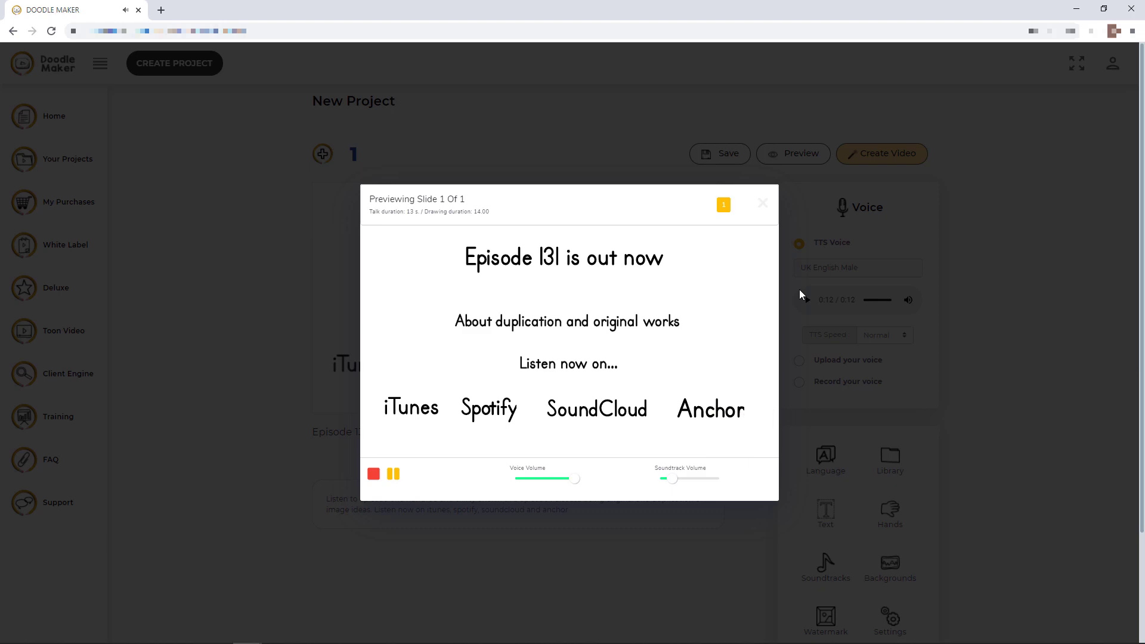
pyautogui.click(762, 204)
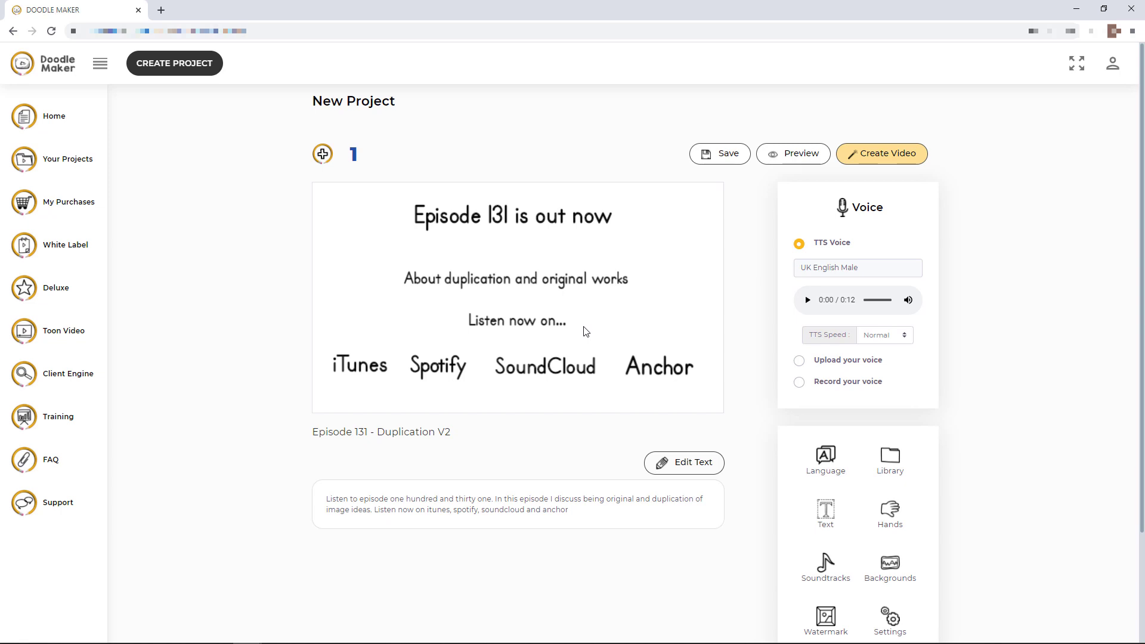
pyautogui.scroll(-2, 584, 329)
pyautogui.scroll(2, 583, 329)
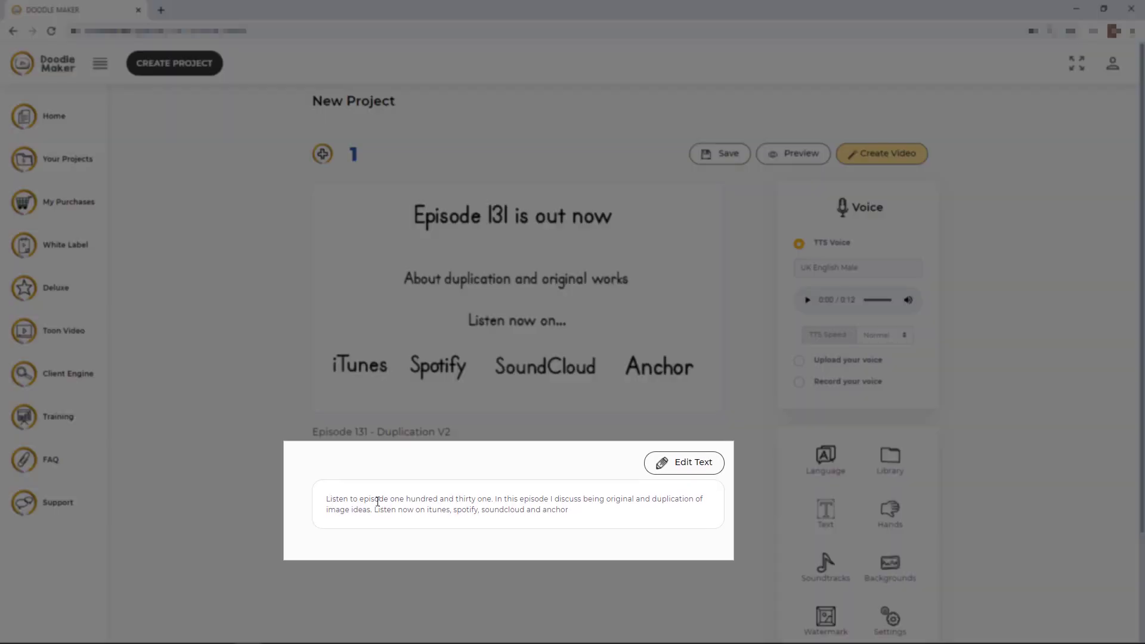
# Step: Select the whole narration script and save it
pyautogui.click(689, 465)
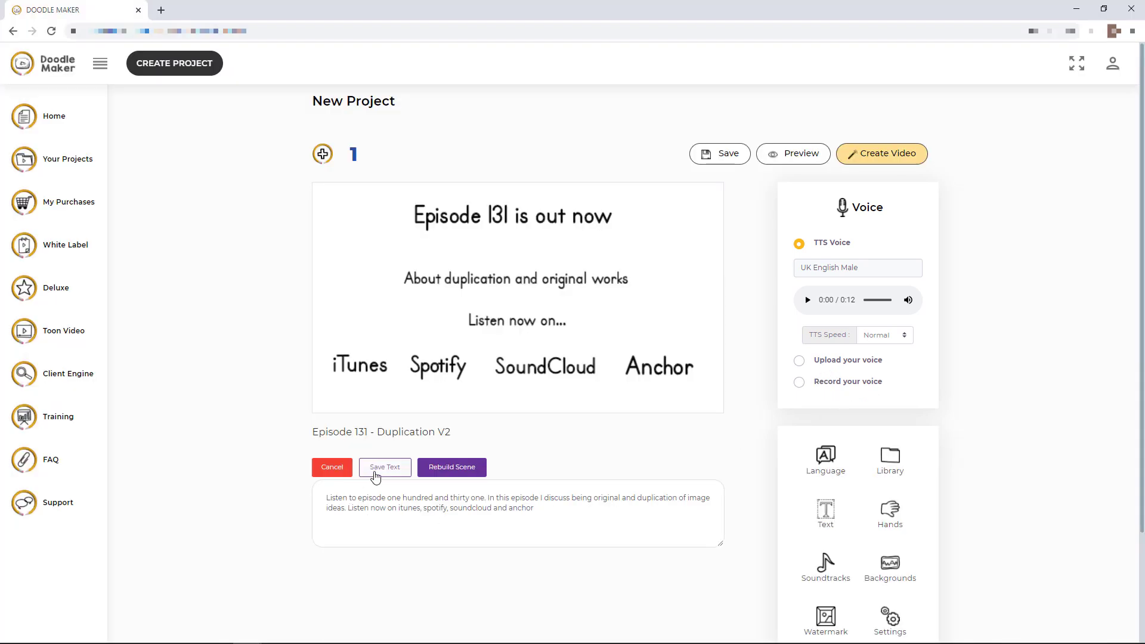
pyautogui.moveTo(328, 499); pyautogui.dragTo(572, 519)
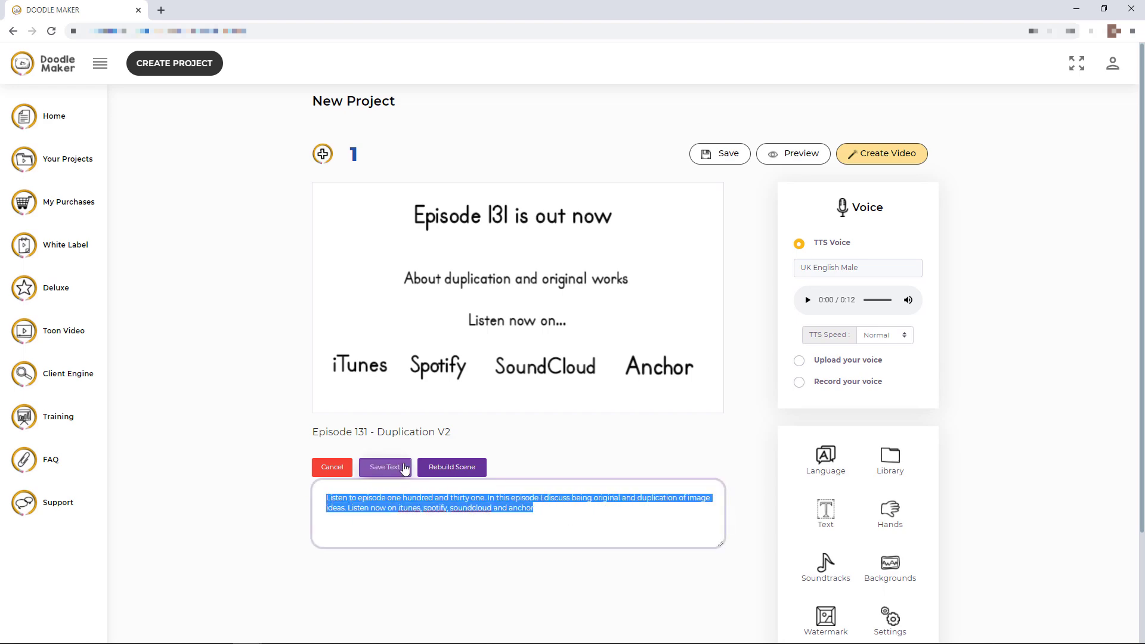
pyautogui.click(403, 467)
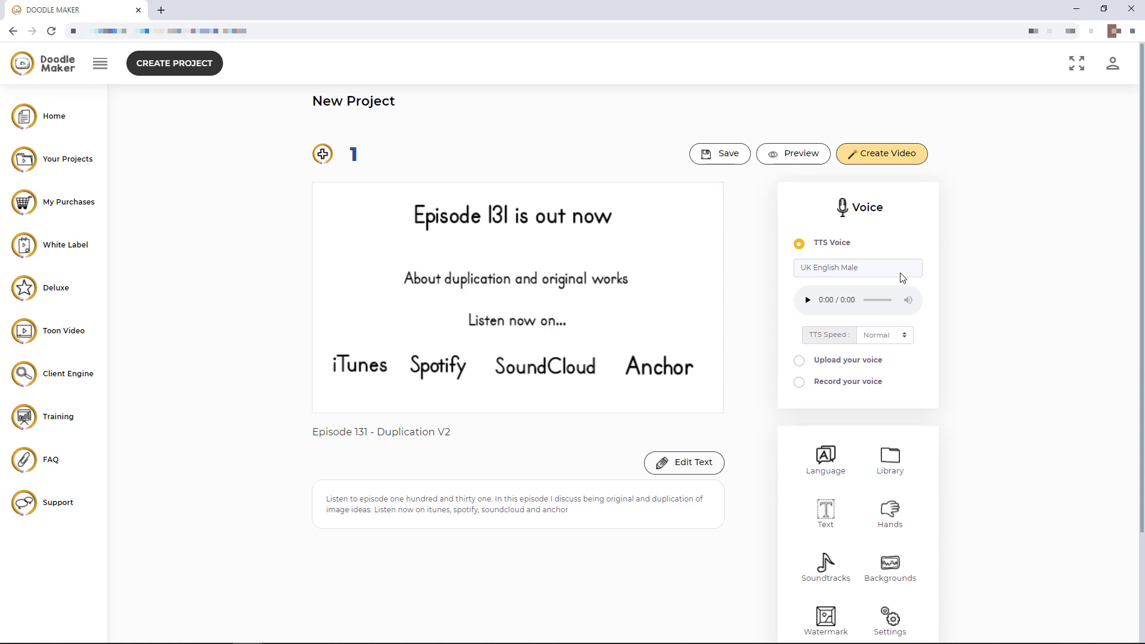
# Step: Choose UK English Male as the TTS voice, keeping speed at Normal
pyautogui.click(900, 273)
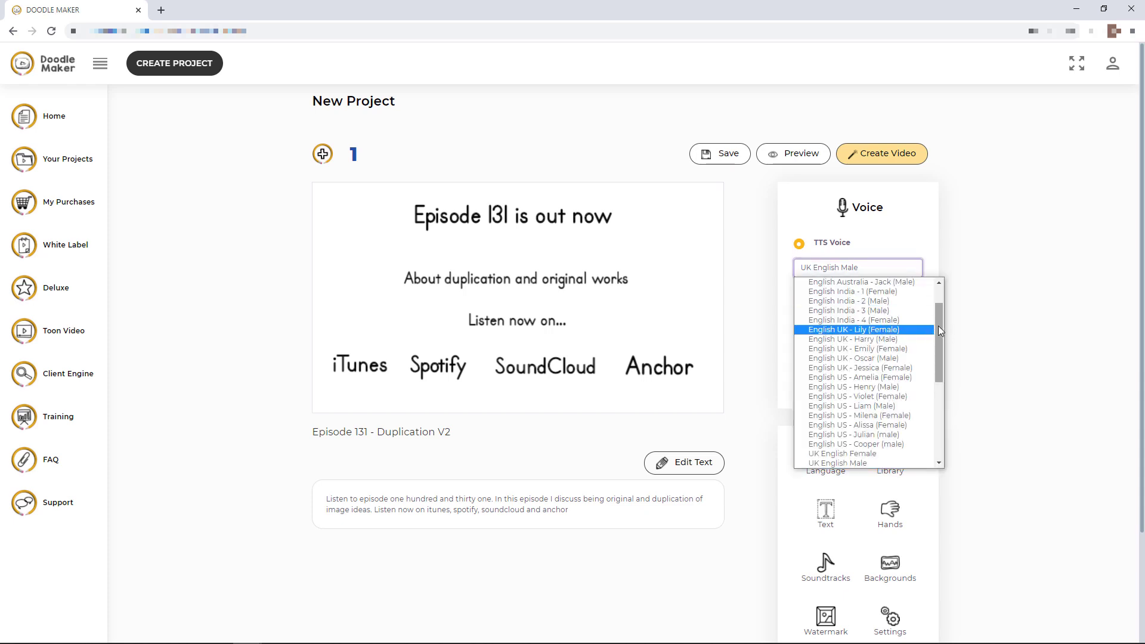
pyautogui.moveTo(939, 326); pyautogui.dragTo(939, 367)
pyautogui.click(883, 377)
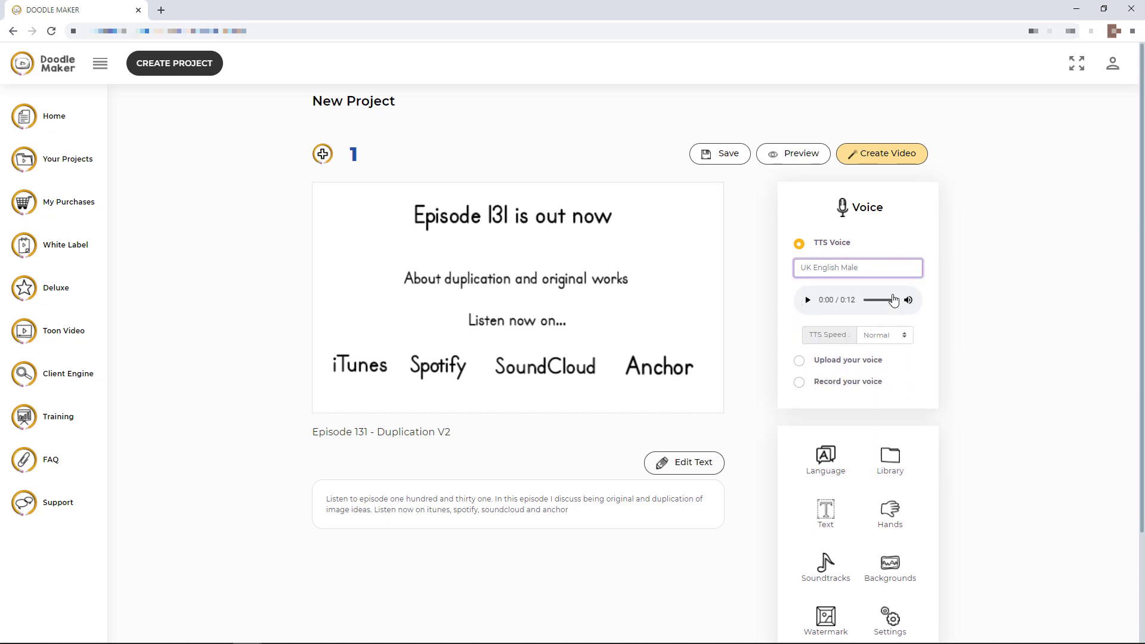
pyautogui.click(905, 336)
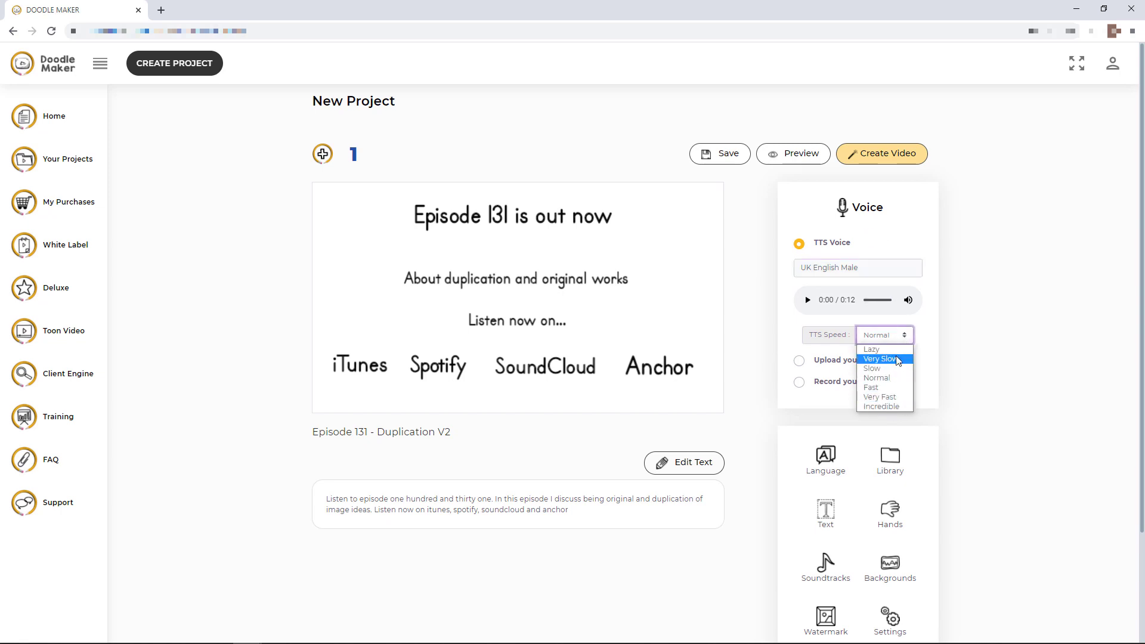
pyautogui.click(973, 354)
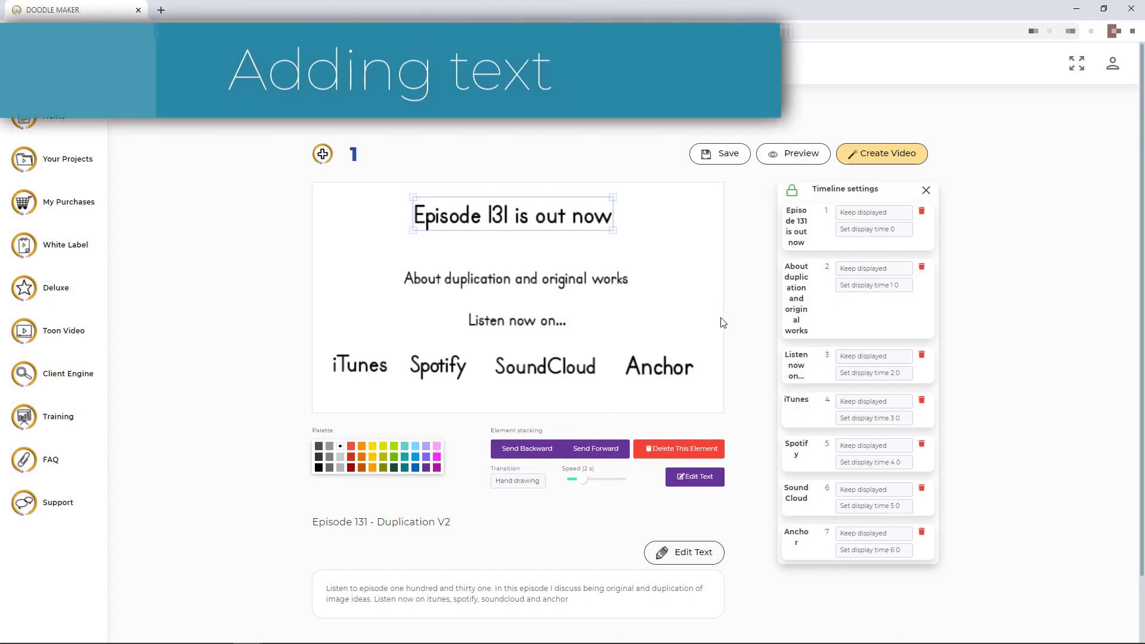
# Step: Insert 'Hello' text in the Primer font at size 40, acknowledging the language notice
pyautogui.click(320, 283)
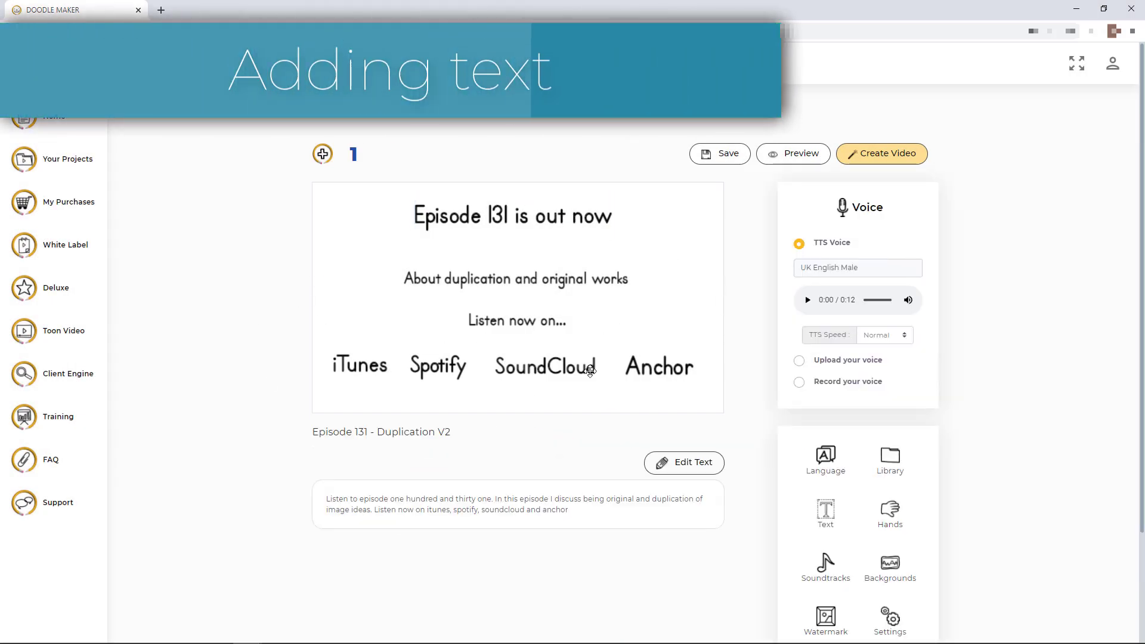
pyautogui.click(831, 518)
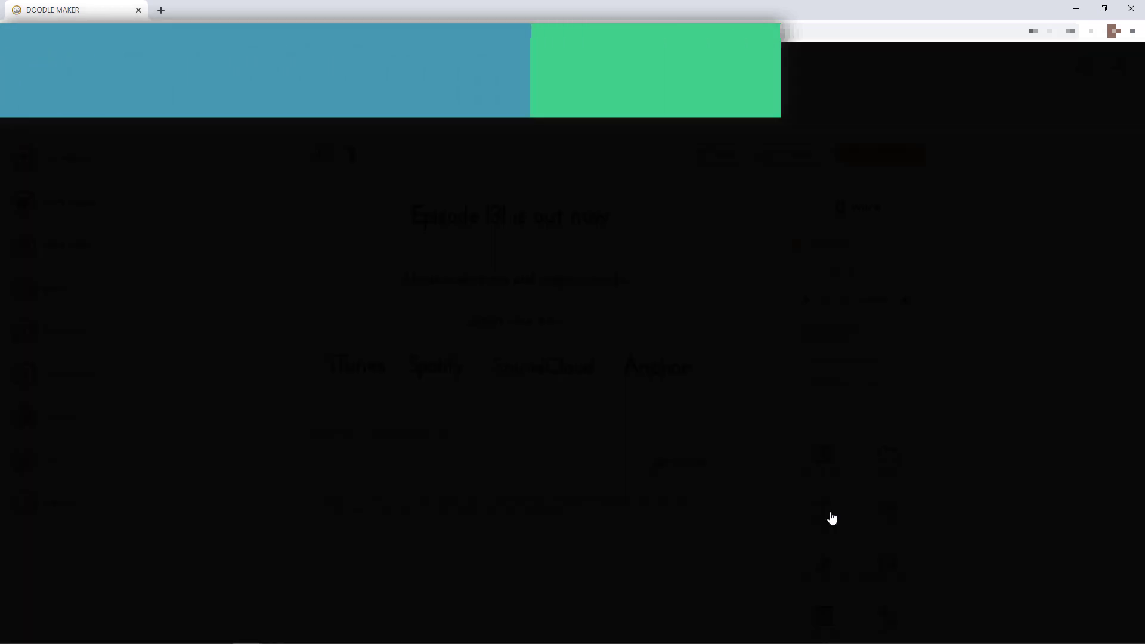
pyautogui.moveTo(483, 187); pyautogui.dragTo(433, 191)
pyautogui.click(541, 119)
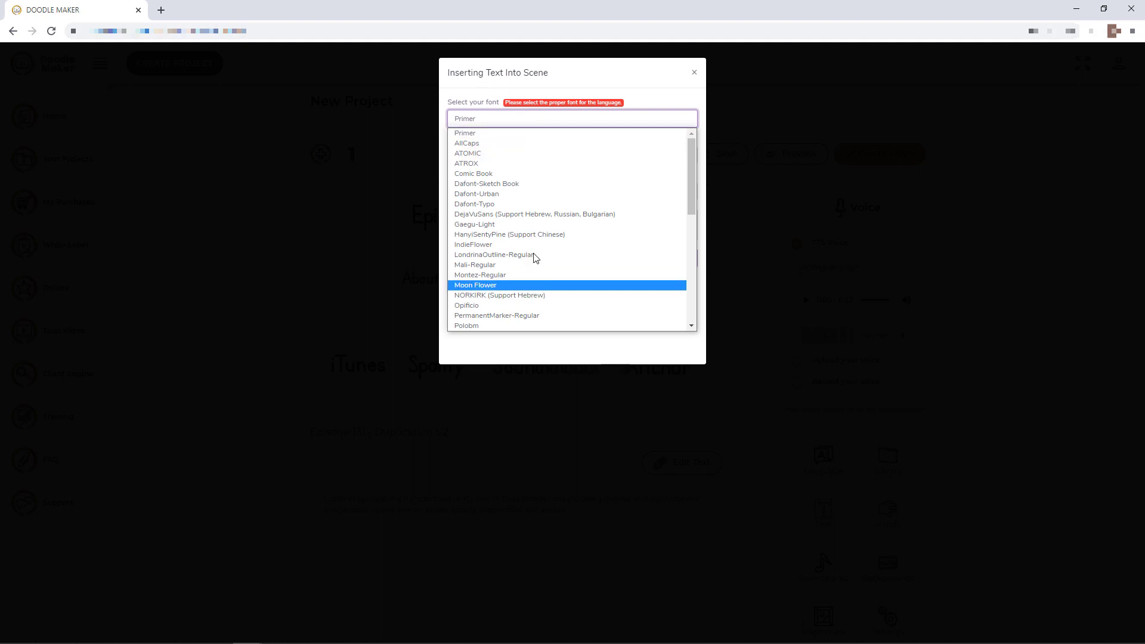
pyautogui.click(504, 138)
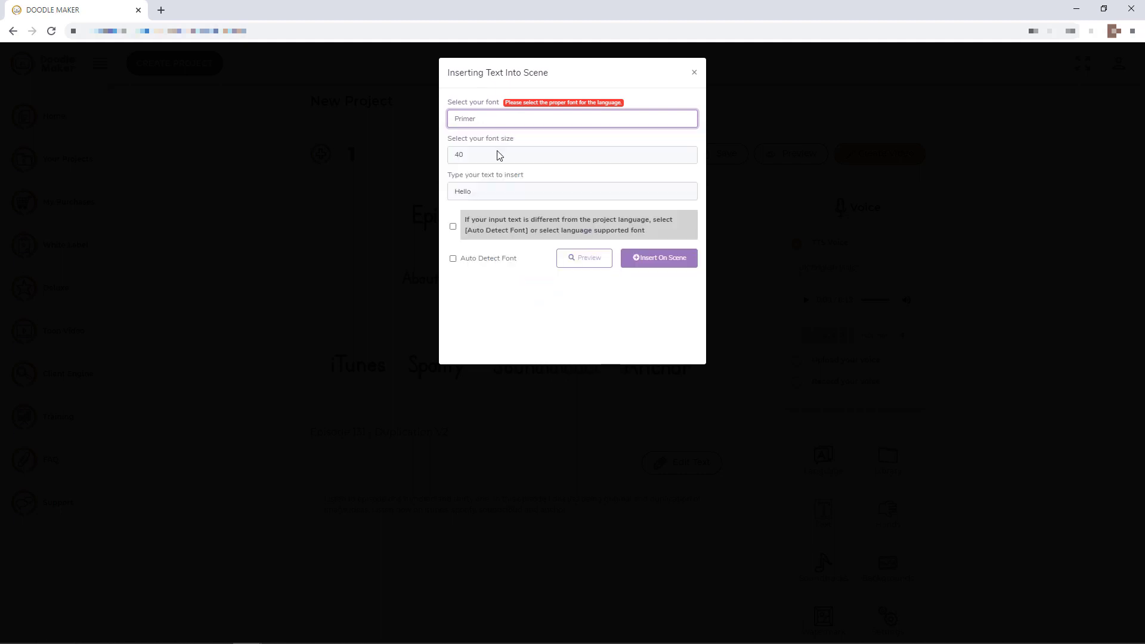
pyautogui.click(485, 196)
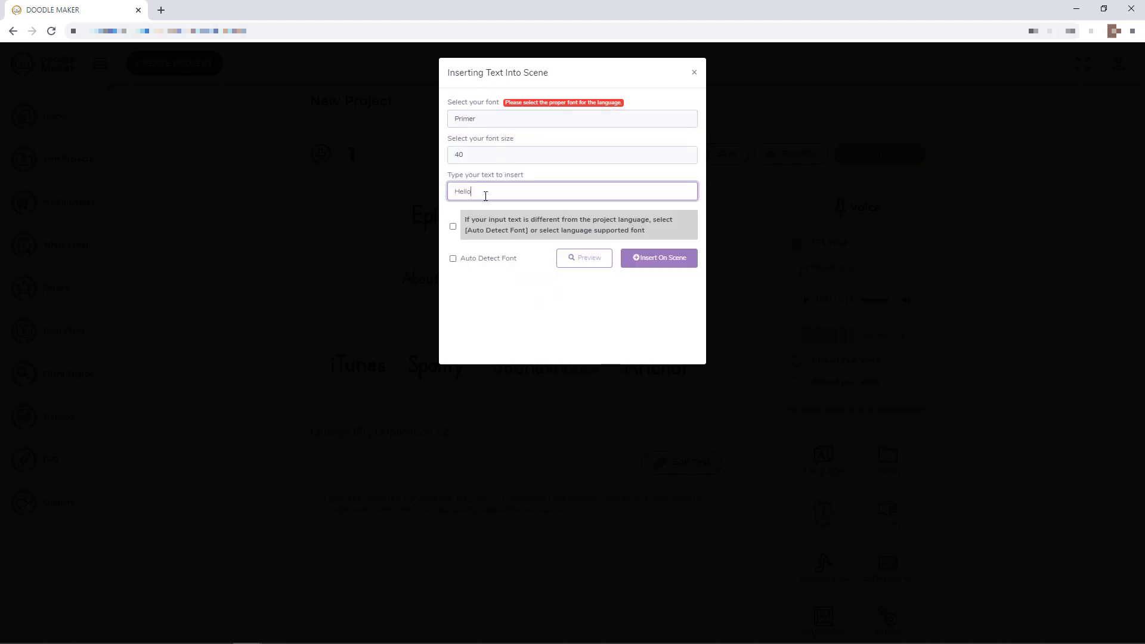
pyautogui.click(453, 227)
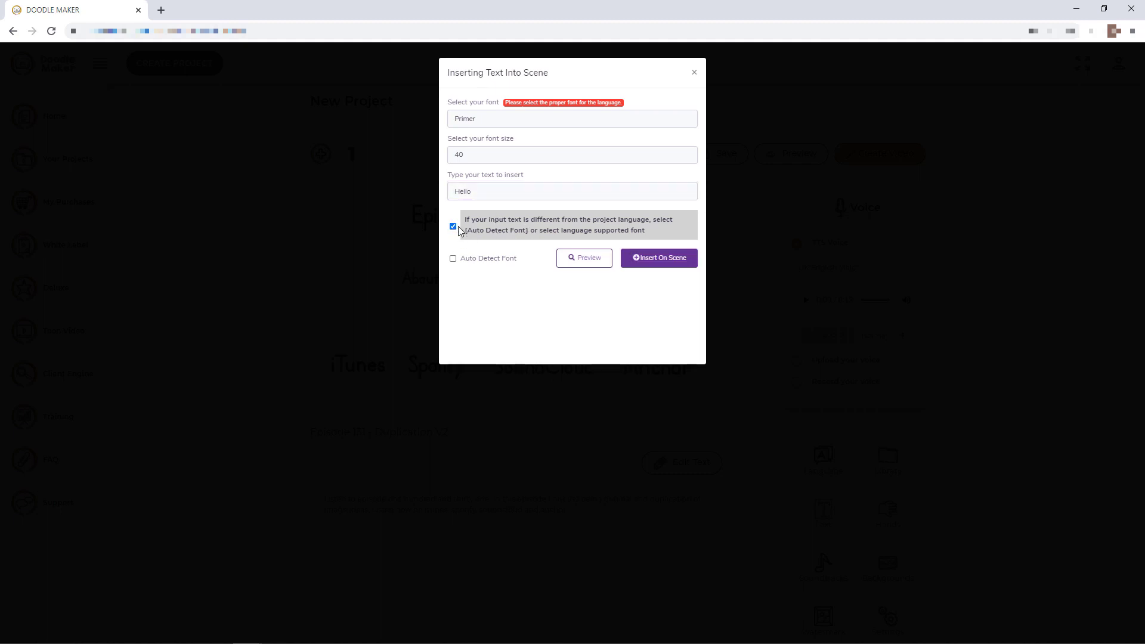
pyautogui.click(648, 261)
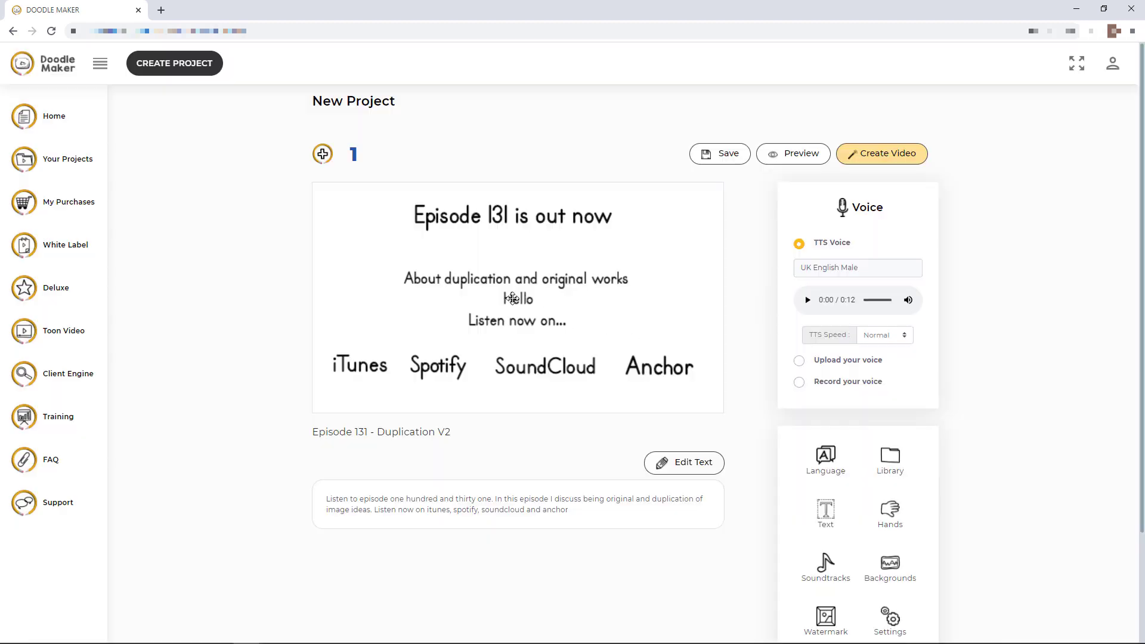
# Step: Move the Hello text toward the top-left and shrink it
pyautogui.moveTo(512, 298); pyautogui.dragTo(459, 338)
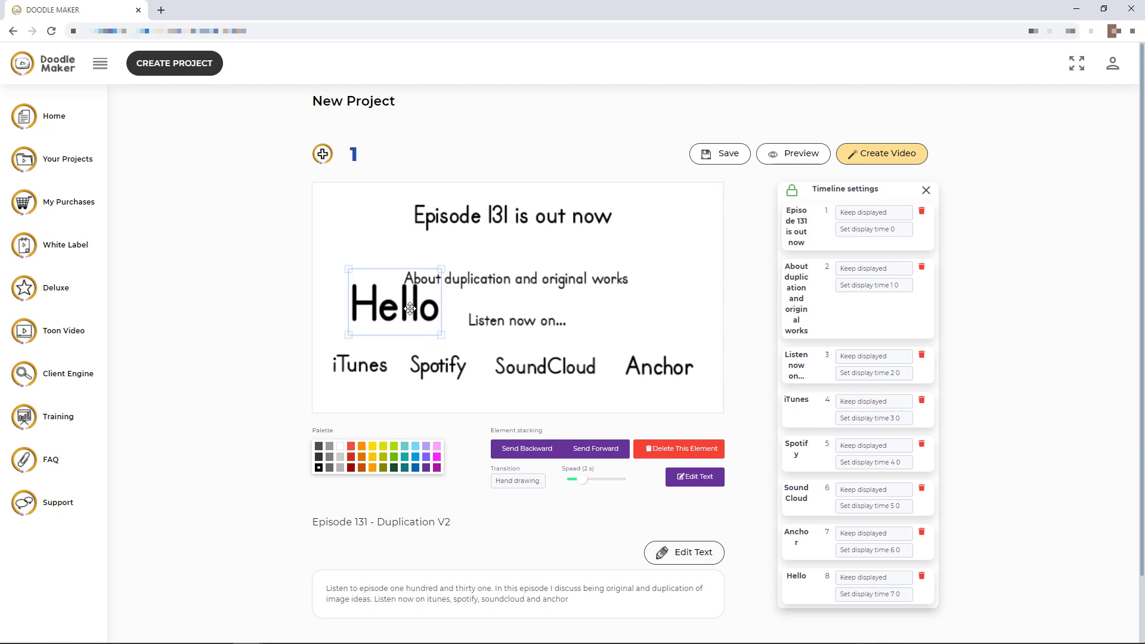
pyautogui.moveTo(409, 308); pyautogui.dragTo(608, 384)
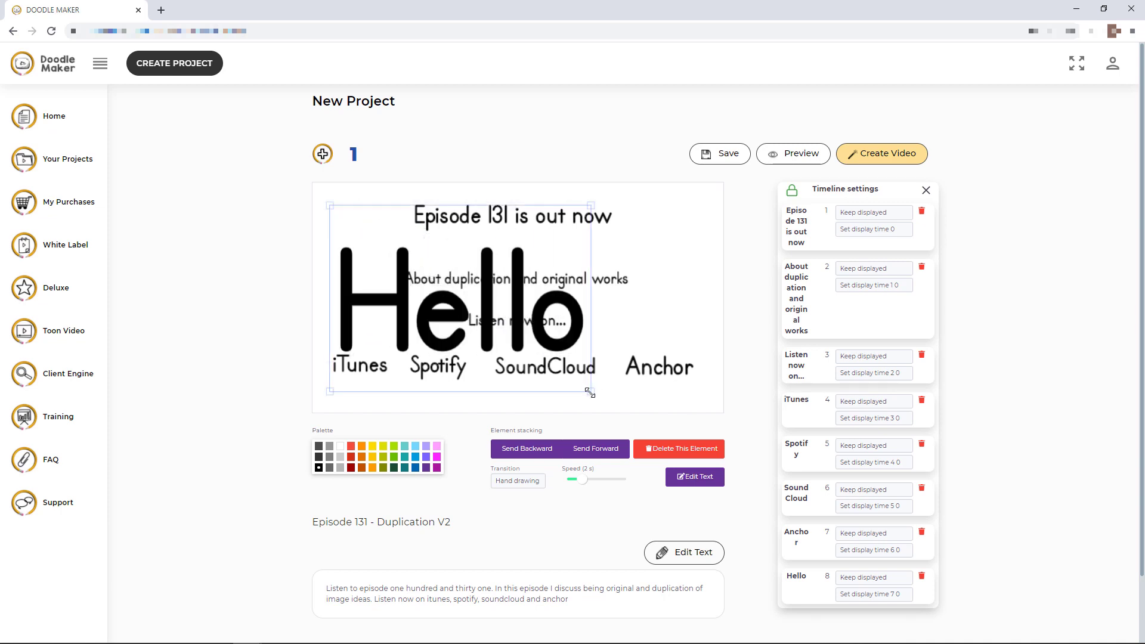
pyautogui.moveTo(583, 389); pyautogui.dragTo(434, 282)
pyautogui.moveTo(381, 254); pyautogui.dragTo(380, 312)
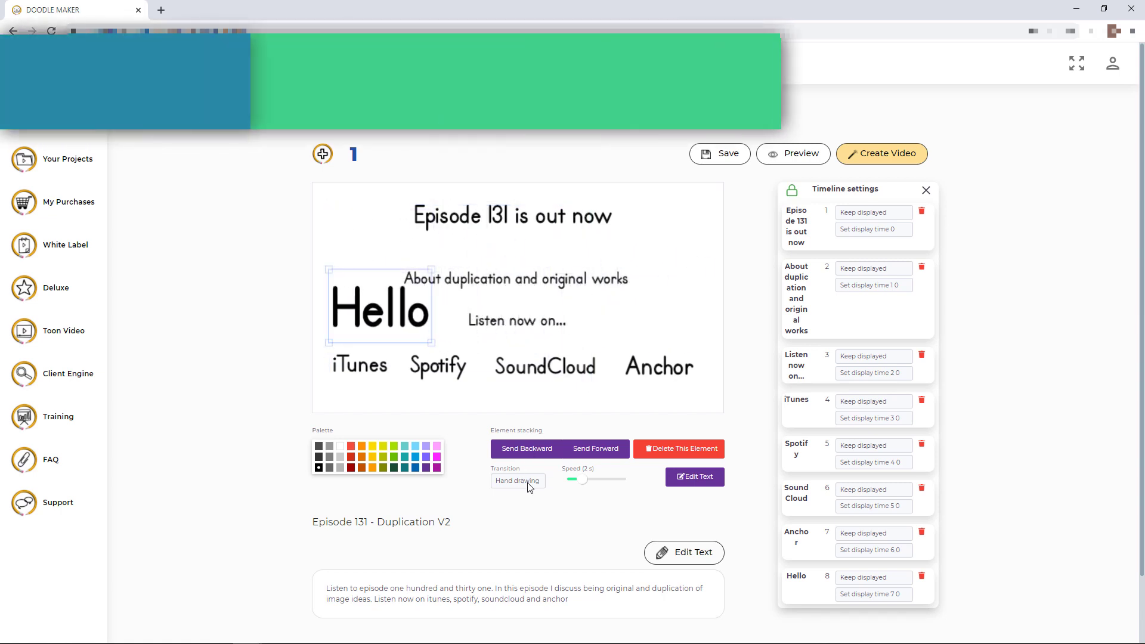
# Step: Give Hello a Slide from left (Hand) transition, black colour and 1 s speed
pyautogui.click(528, 482)
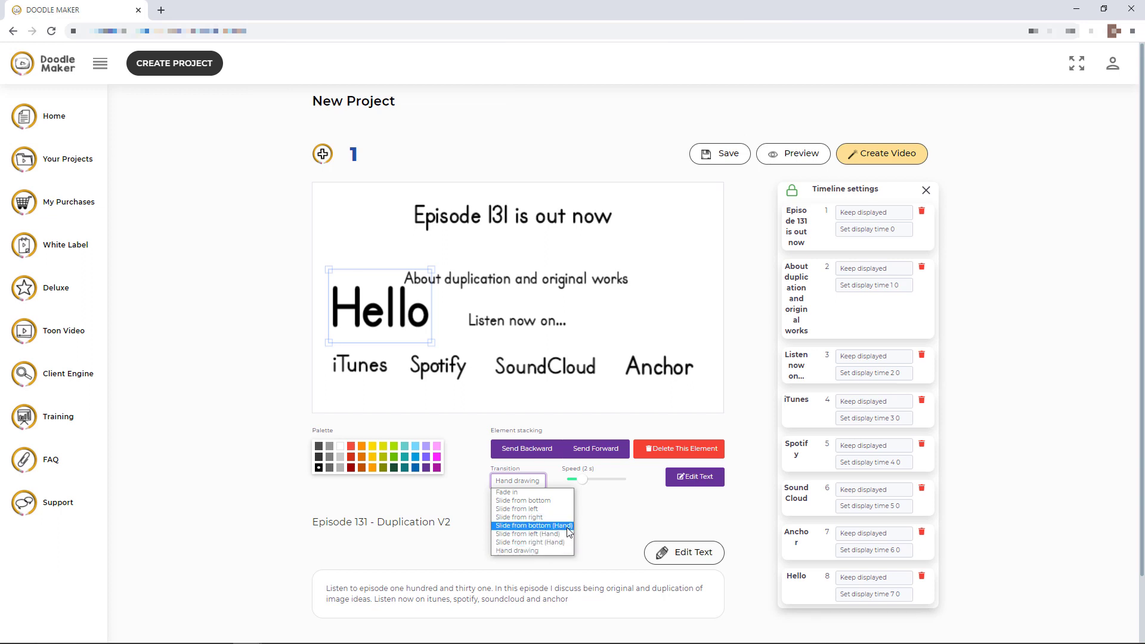
pyautogui.click(564, 538)
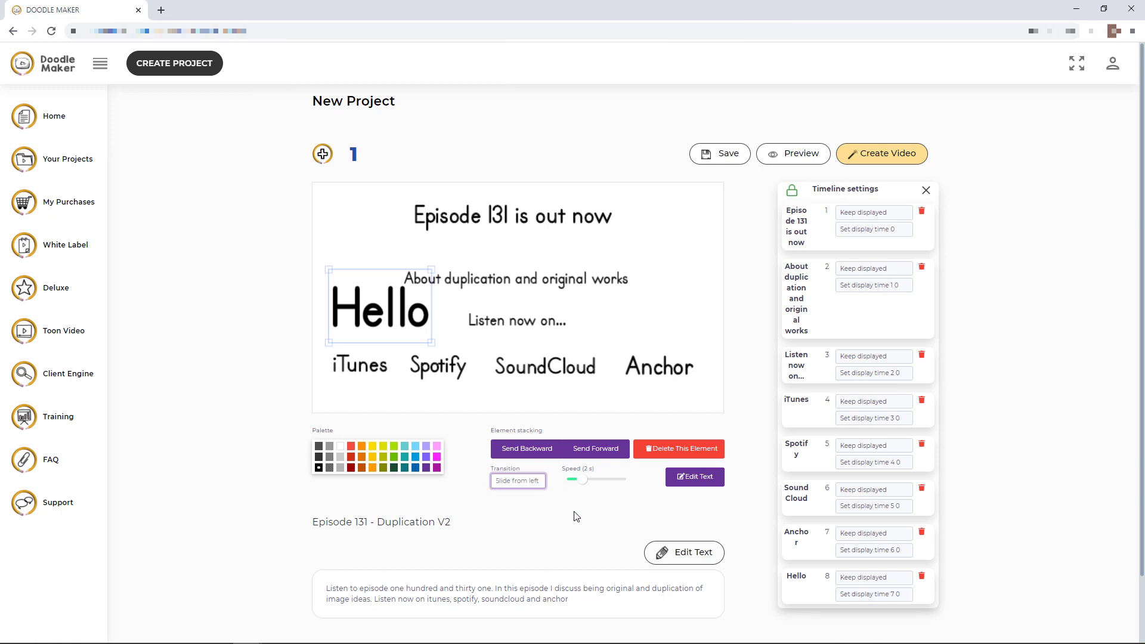
pyautogui.click(350, 467)
pyautogui.click(318, 468)
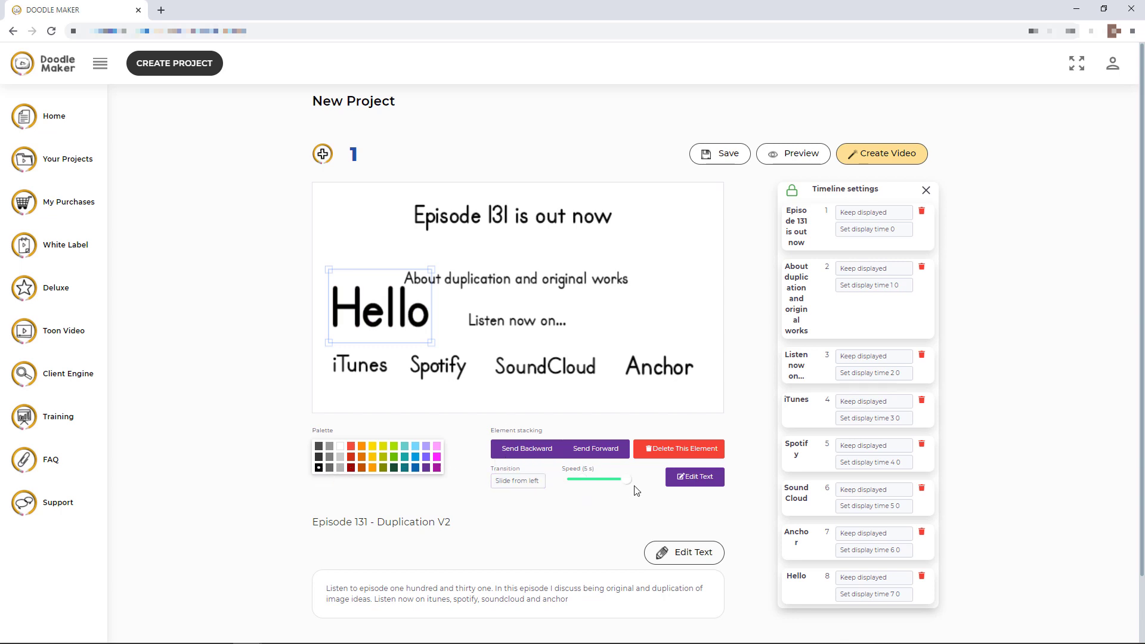
pyautogui.moveTo(586, 481); pyautogui.dragTo(554, 489)
# Step: Adjust Hello's stacking order and place it left of 'Listen now on...'
pyautogui.moveTo(426, 331); pyautogui.dragTo(474, 298)
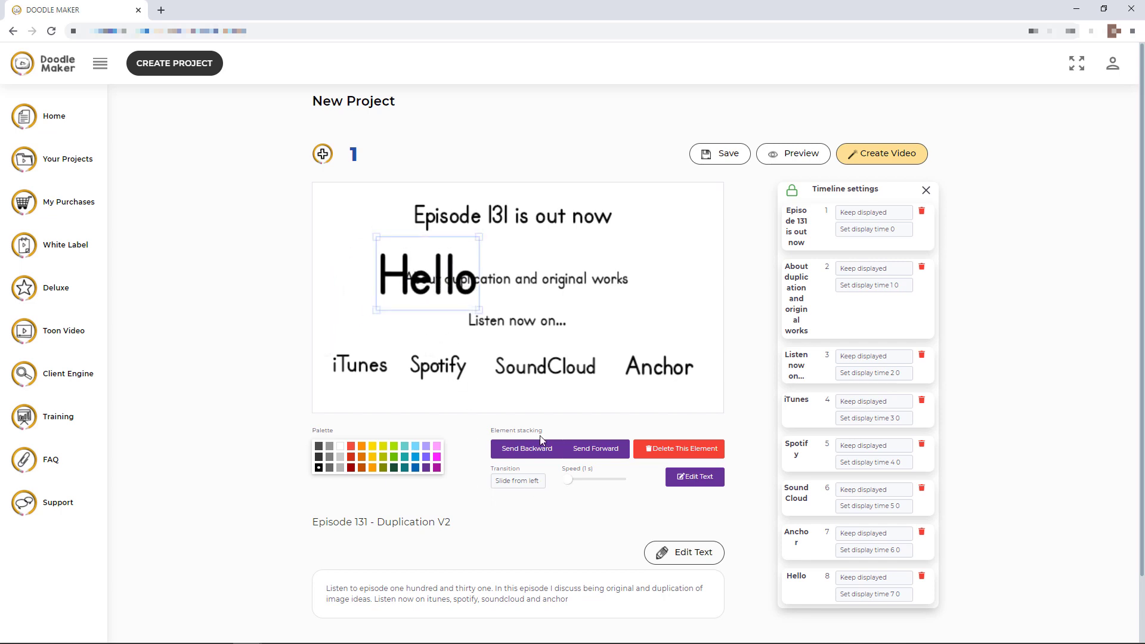
pyautogui.click(538, 451)
pyautogui.click(592, 457)
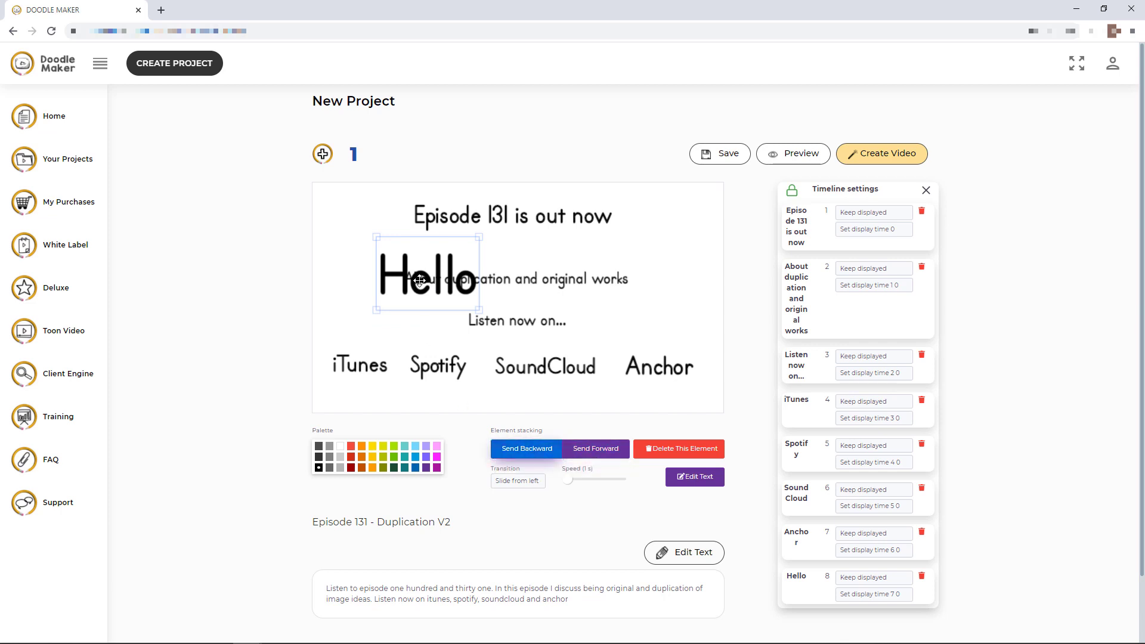
pyautogui.moveTo(419, 281); pyautogui.dragTo(380, 322)
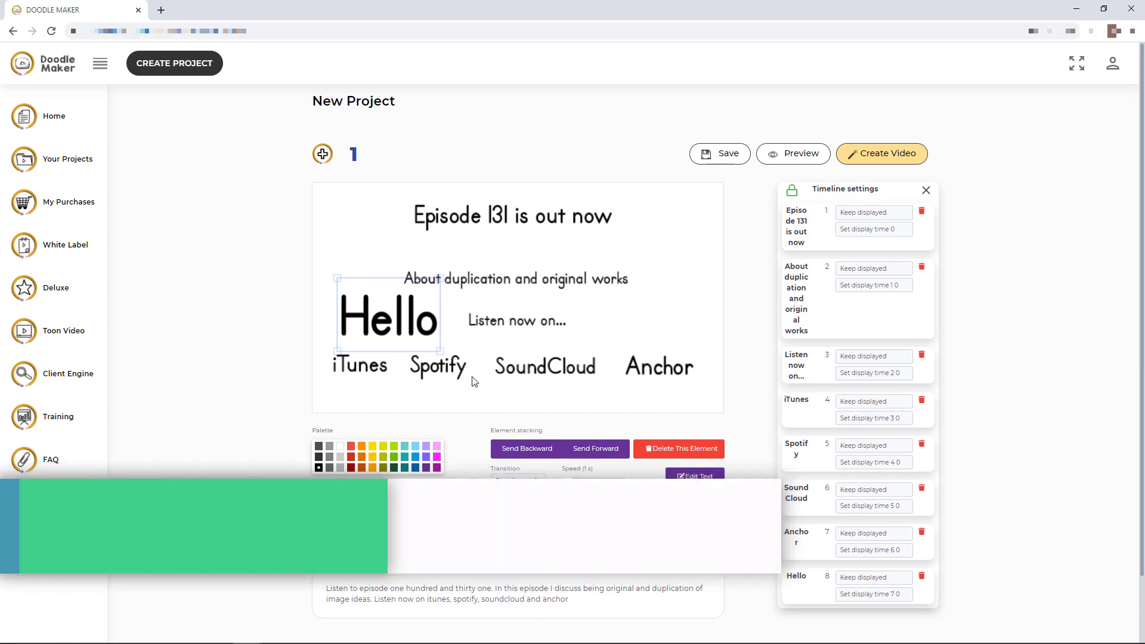
# Step: Unlock the timeline, make Hello the first element drawn, then lock it again
pyautogui.click(791, 194)
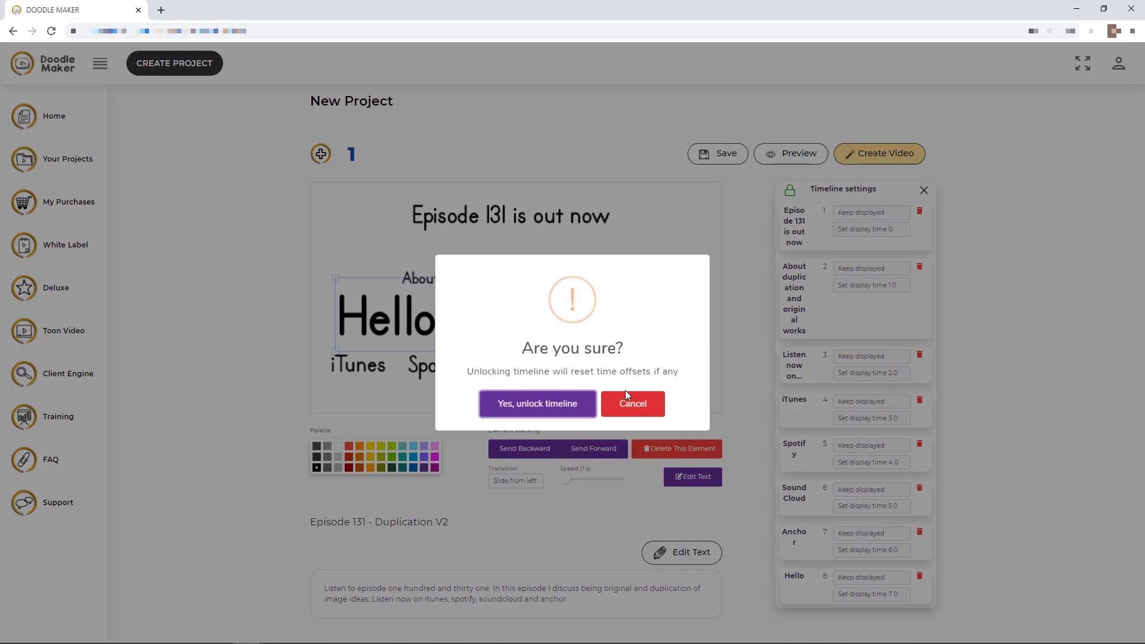
pyautogui.click(549, 405)
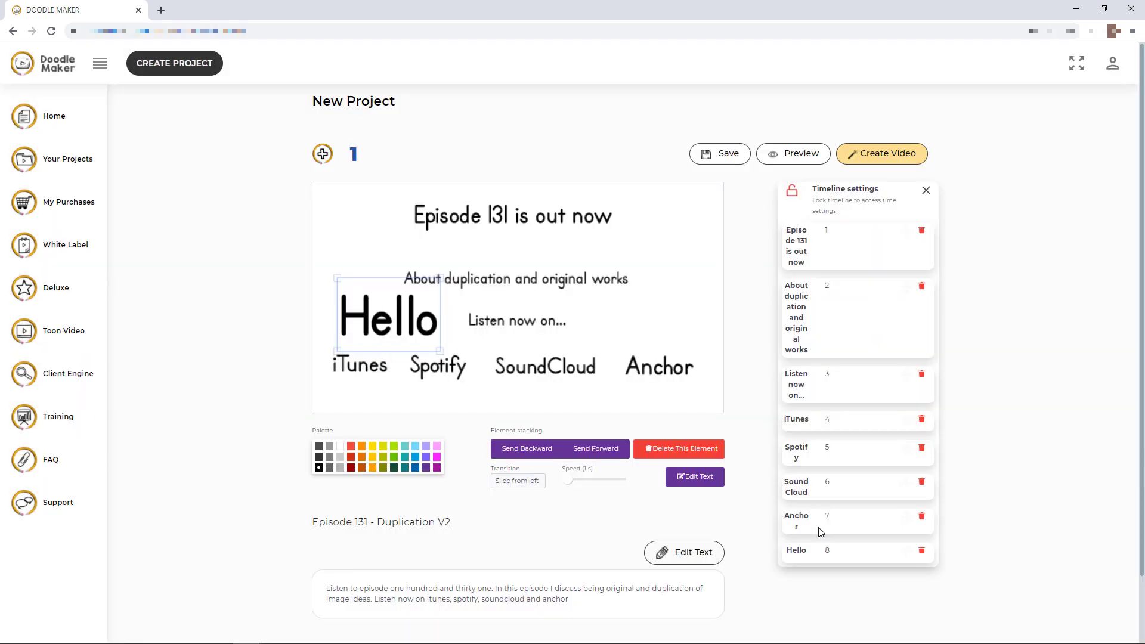
pyautogui.moveTo(818, 524); pyautogui.dragTo(797, 215)
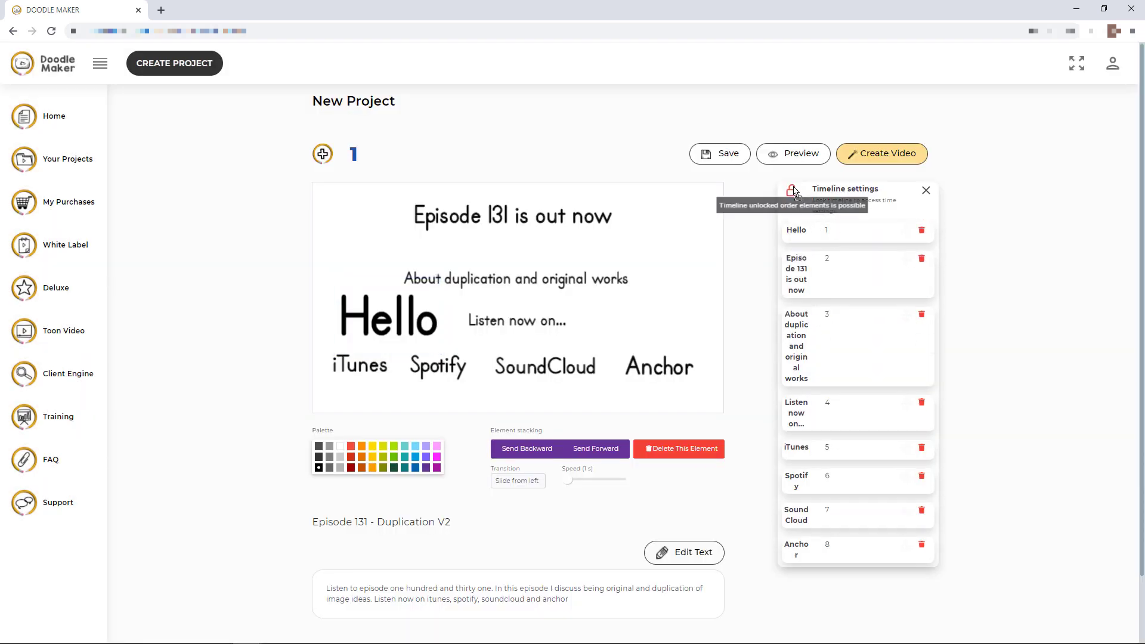
pyautogui.click(793, 191)
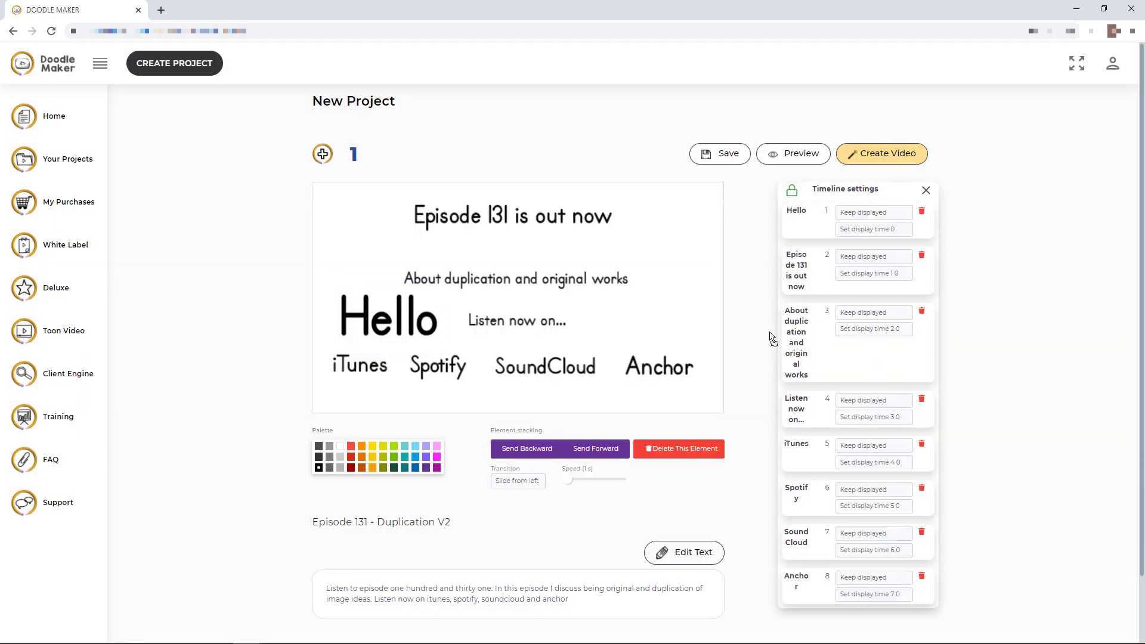
# Step: Preview the slide animation twice, then close the preview
pyautogui.click(775, 156)
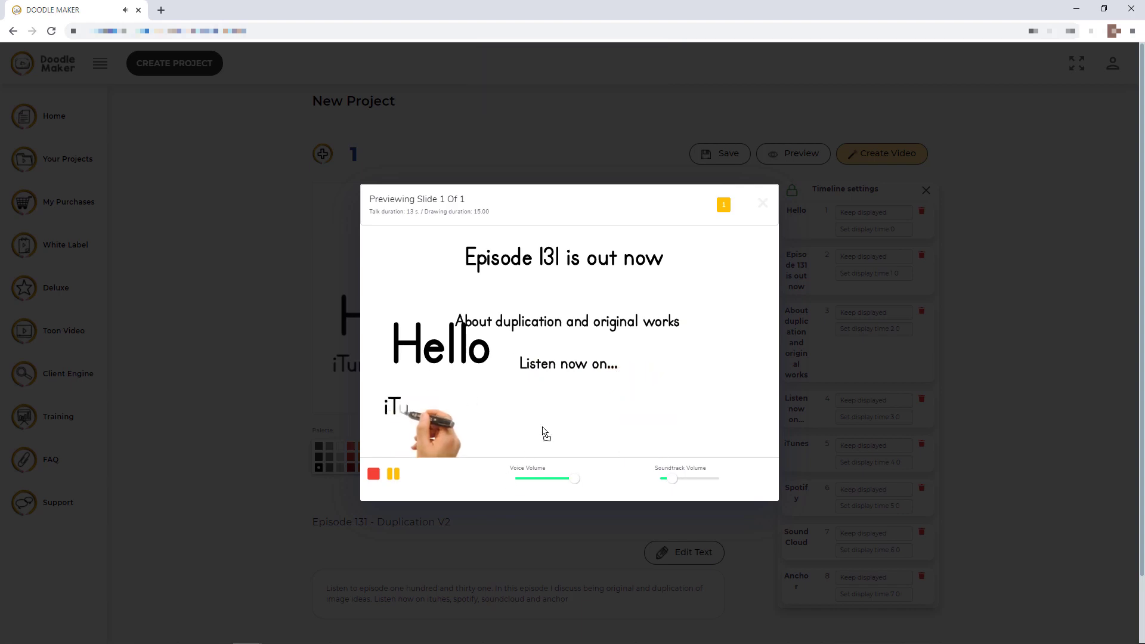
pyautogui.click(374, 474)
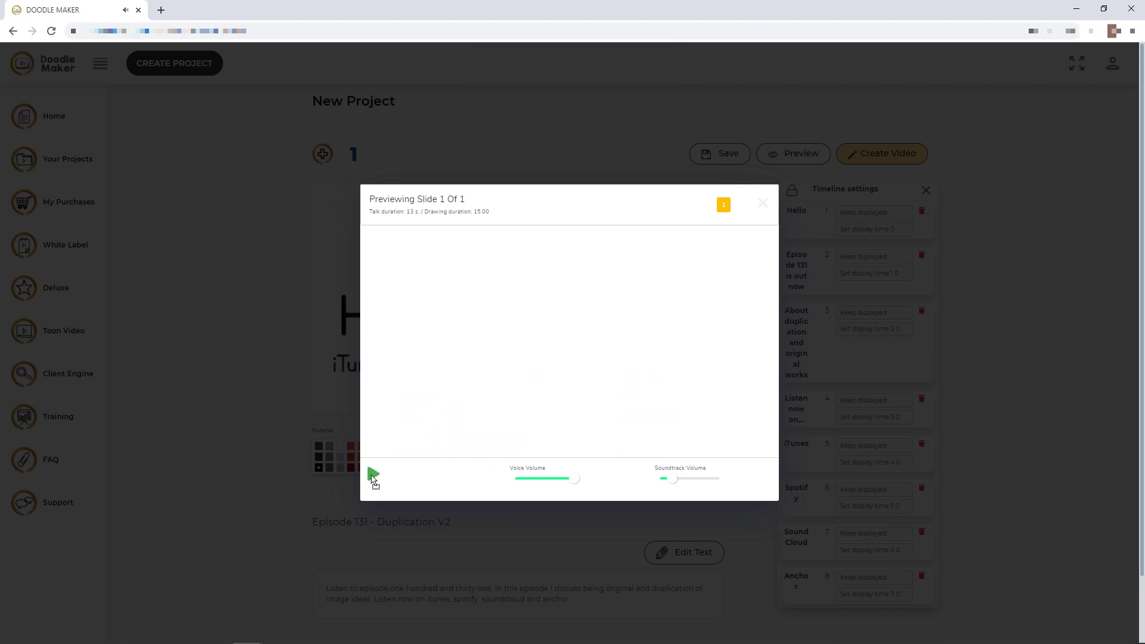
pyautogui.click(373, 475)
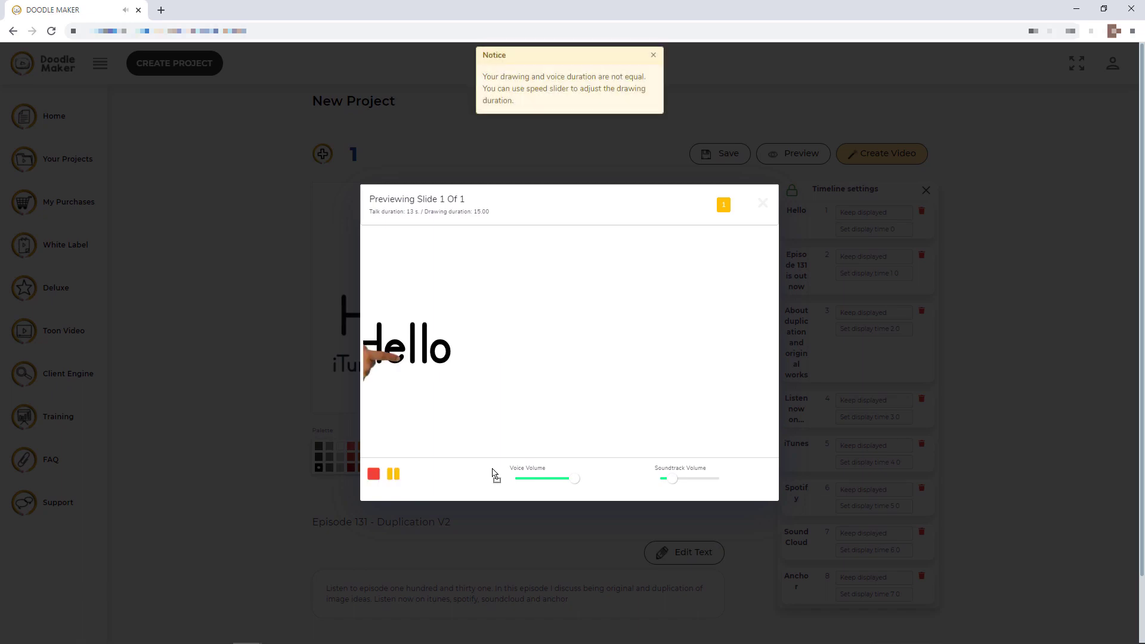
pyautogui.click(374, 474)
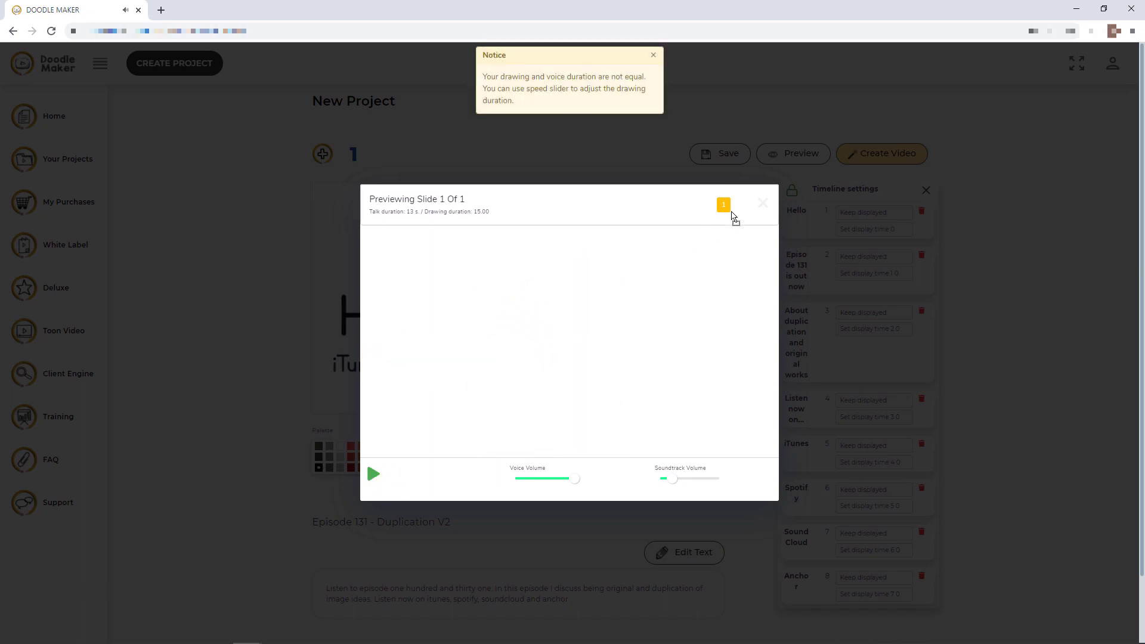
pyautogui.click(763, 205)
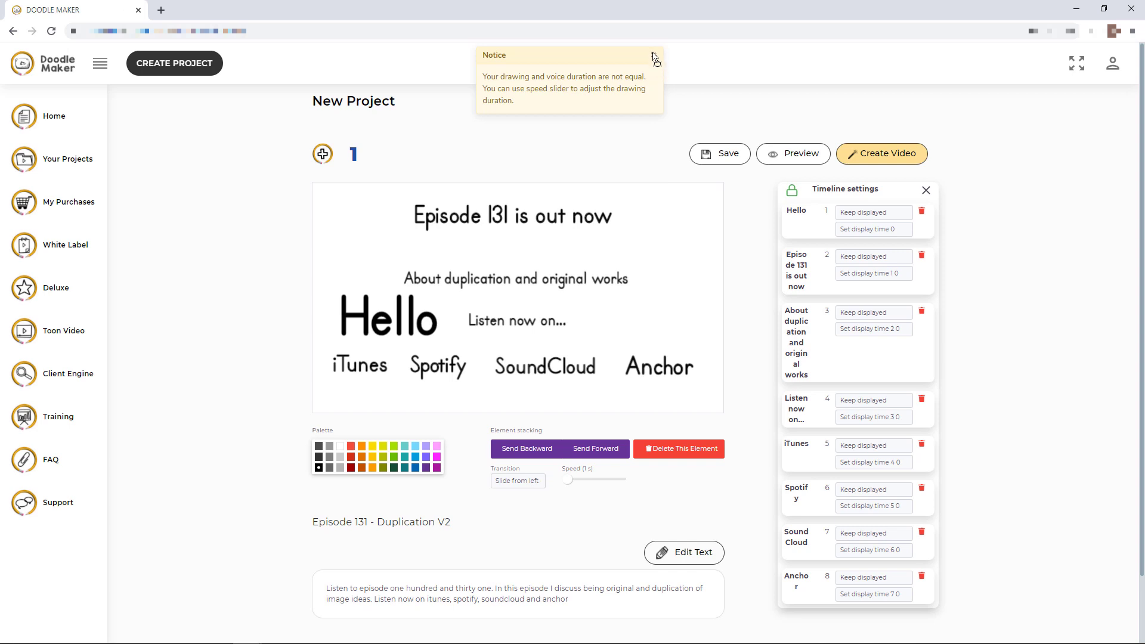
# Step: Dismiss the duration notice and check the speech language settings without changing them
pyautogui.click(655, 57)
pyautogui.scroll(-2, 660, 358)
pyautogui.scroll(2, 733, 262)
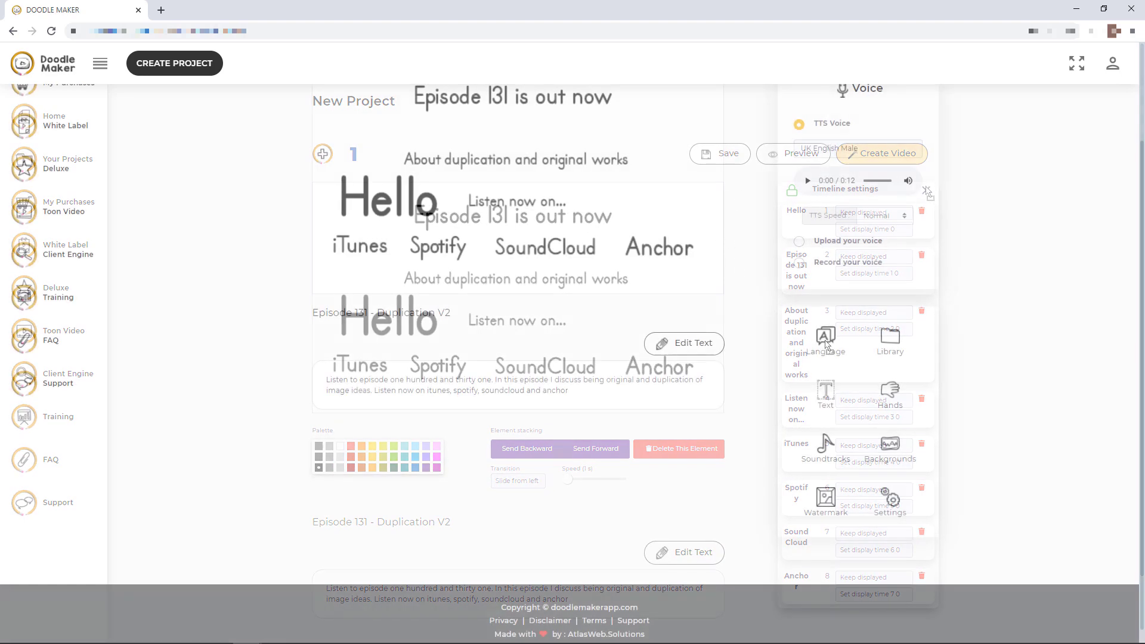
pyautogui.click(825, 337)
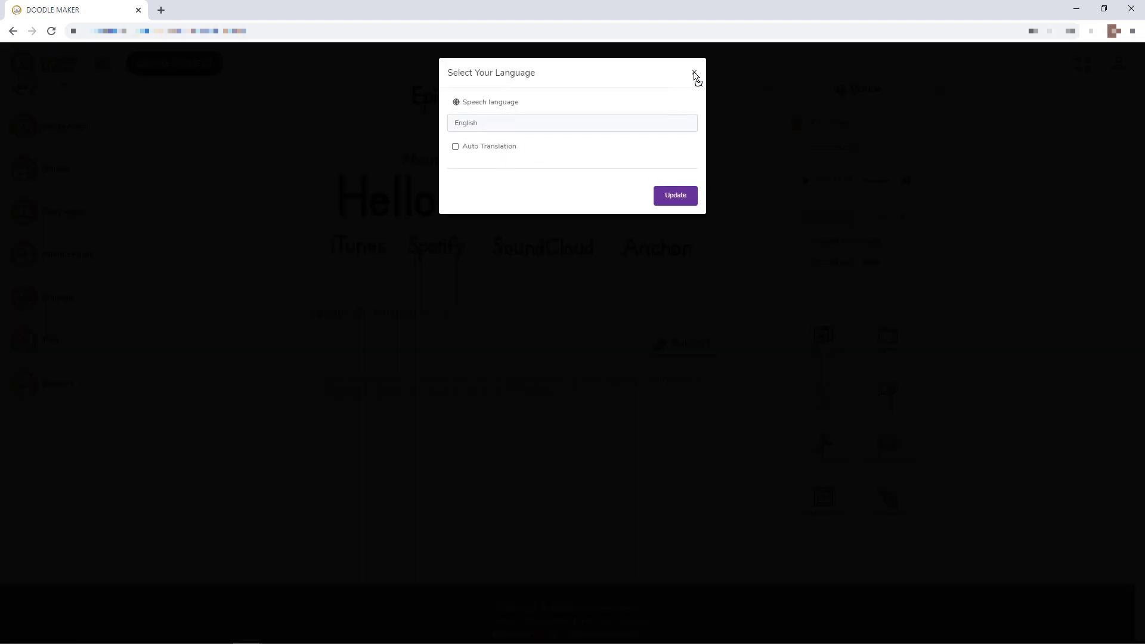
pyautogui.click(695, 75)
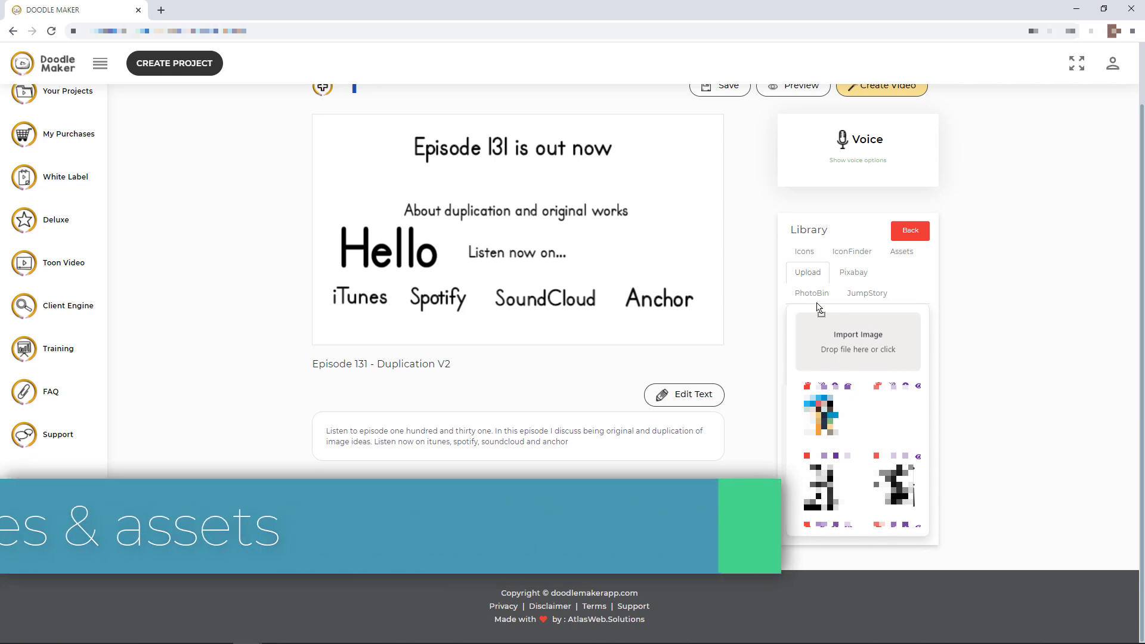
# Step: Add the subscribe icon from the Icons library, enlarged beside the word 'works'
pyautogui.click(804, 251)
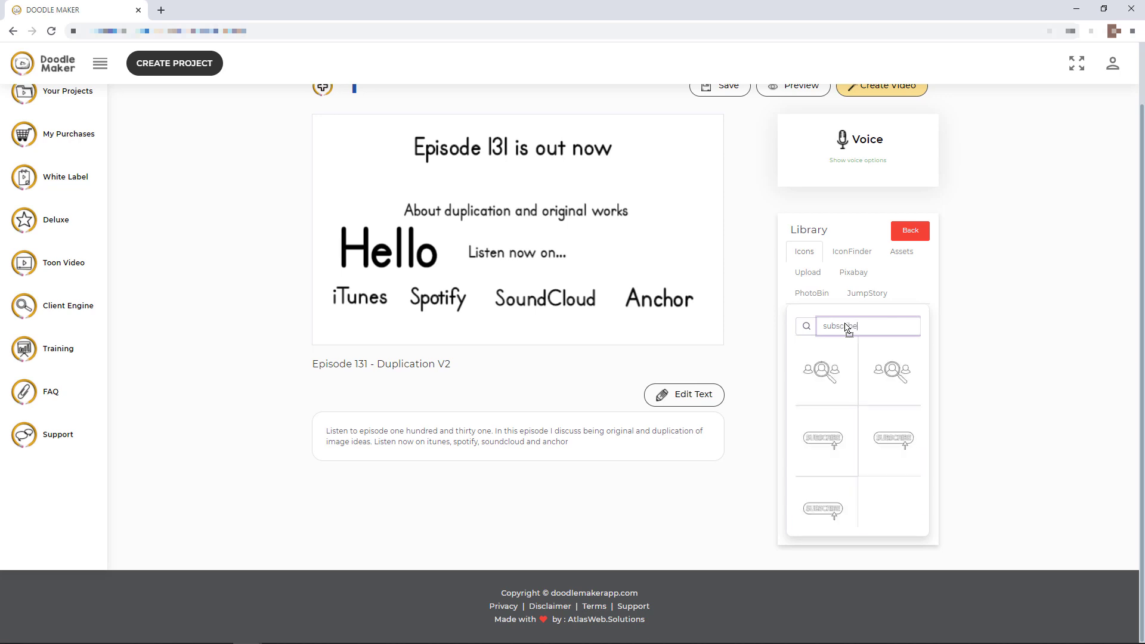
pyautogui.click(833, 444)
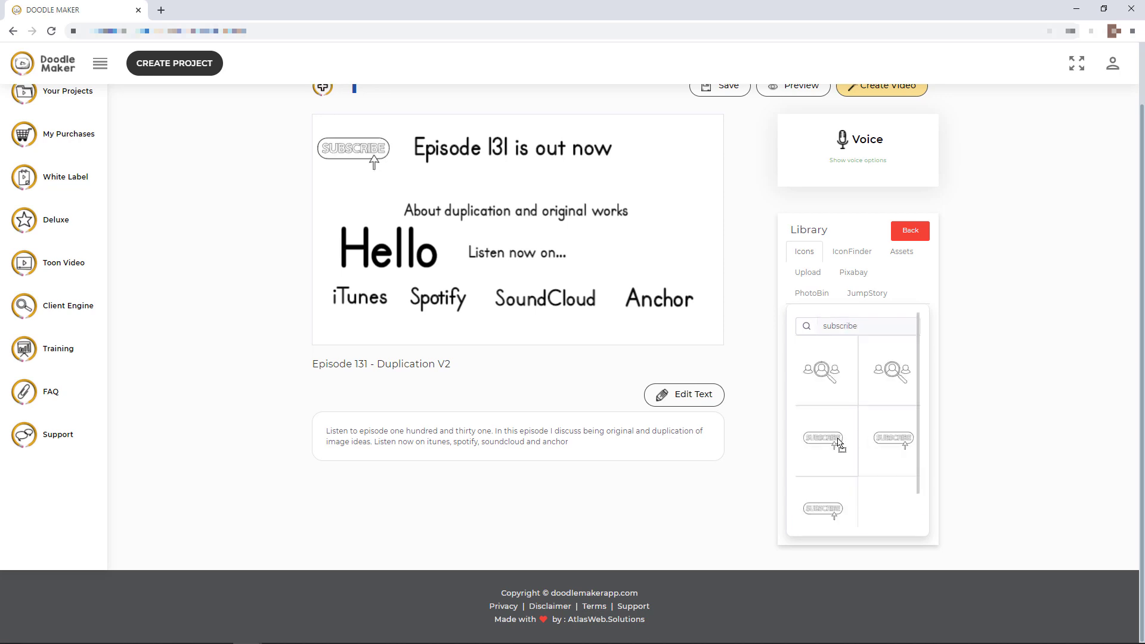
pyautogui.moveTo(833, 444); pyautogui.dragTo(688, 298)
pyautogui.moveTo(360, 160); pyautogui.dragTo(639, 195)
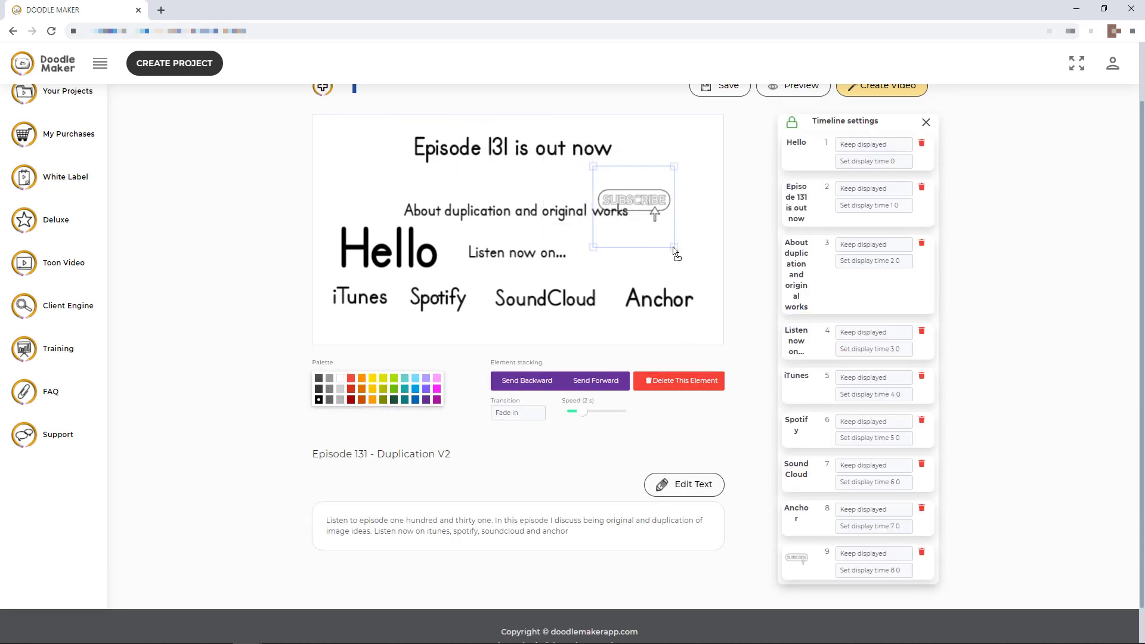
pyautogui.moveTo(672, 262); pyautogui.dragTo(686, 260)
pyautogui.click(926, 122)
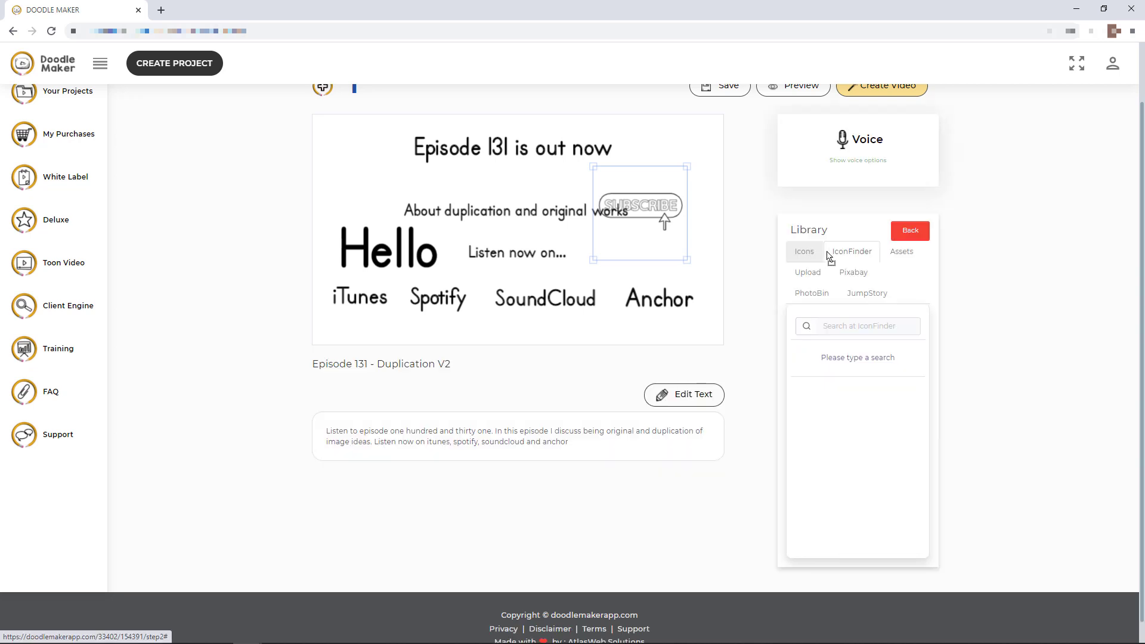
# Step: Search the library's character assets for 'dentist'
pyautogui.click(900, 253)
pyautogui.click(859, 325)
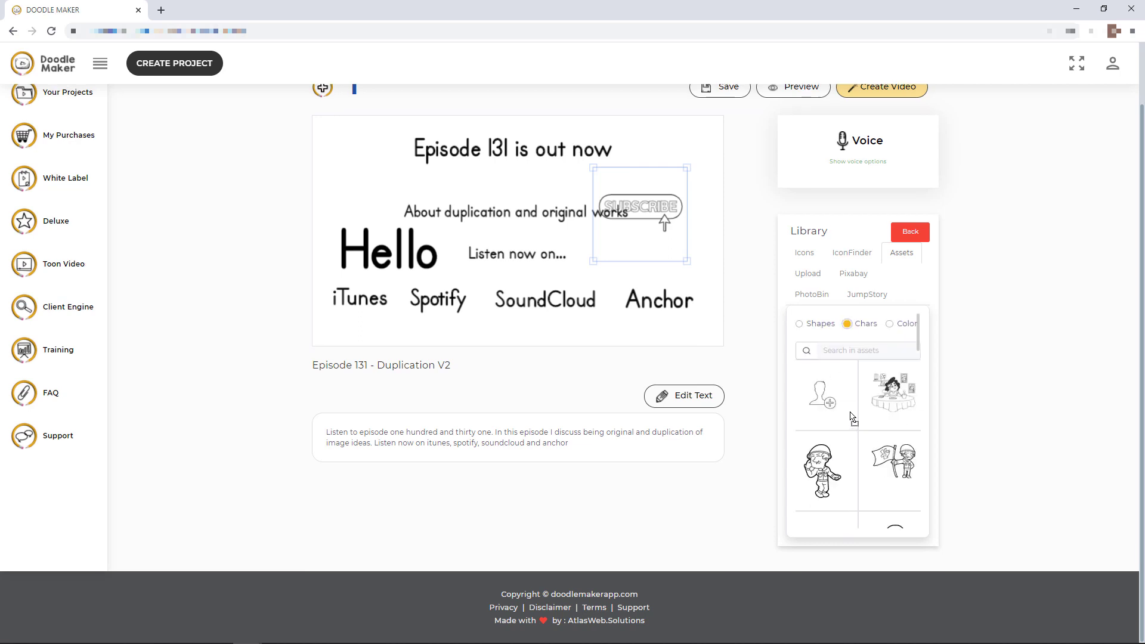
pyautogui.scroll(1, 855, 434)
pyautogui.click(863, 422)
pyautogui.write('dent')
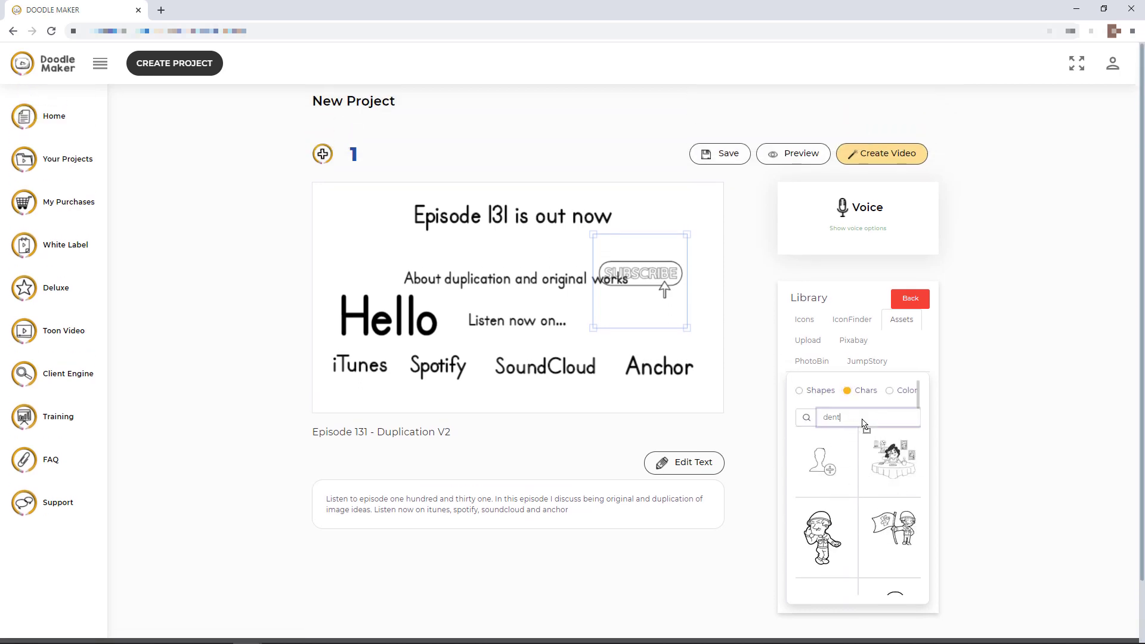
pyautogui.write('ist')
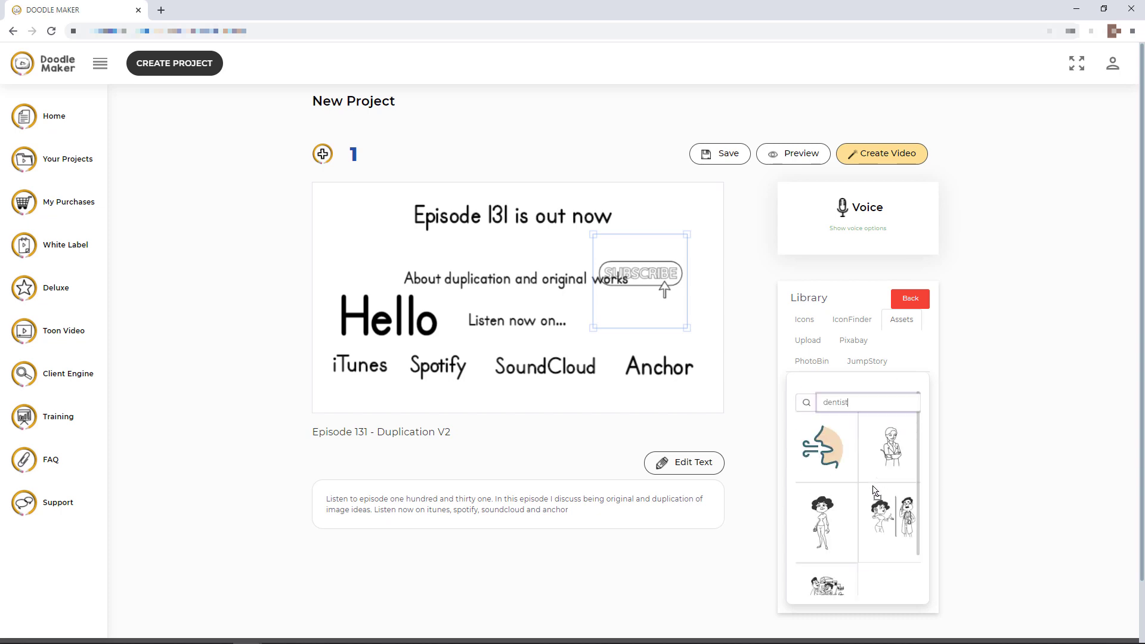
# Step: Browse the Pixabay, PhotoBin and JumpStory image sources in turn
pyautogui.click(853, 345)
pyautogui.click(811, 362)
pyautogui.click(880, 364)
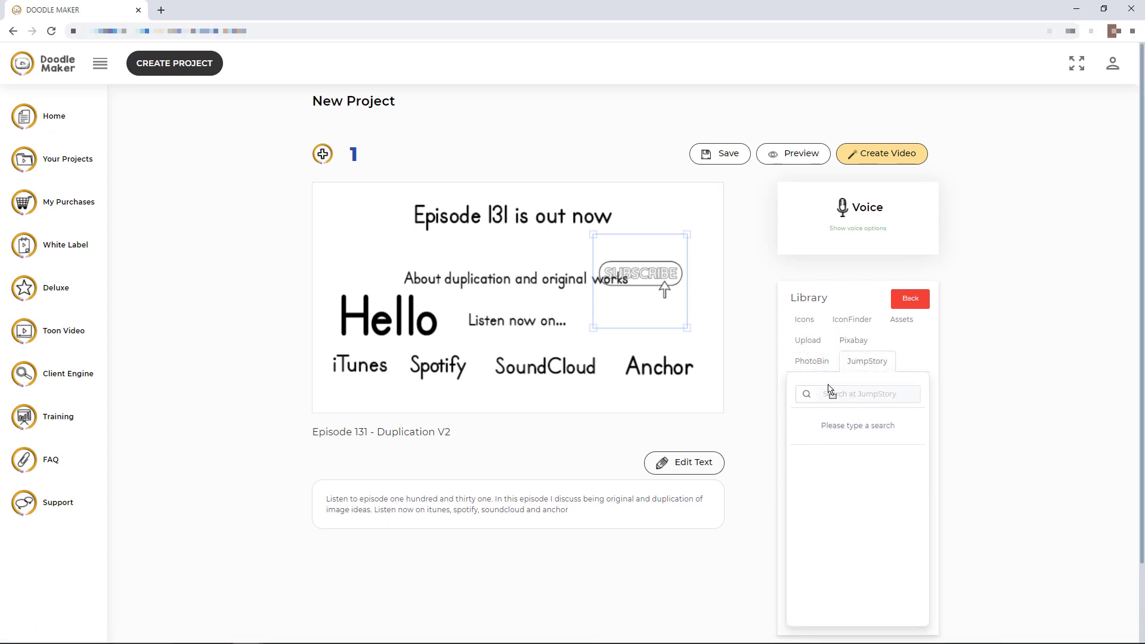
# Step: Leave the library, try the white-sleeved hand, then apply the dark-sleeved drawing hand
pyautogui.click(912, 300)
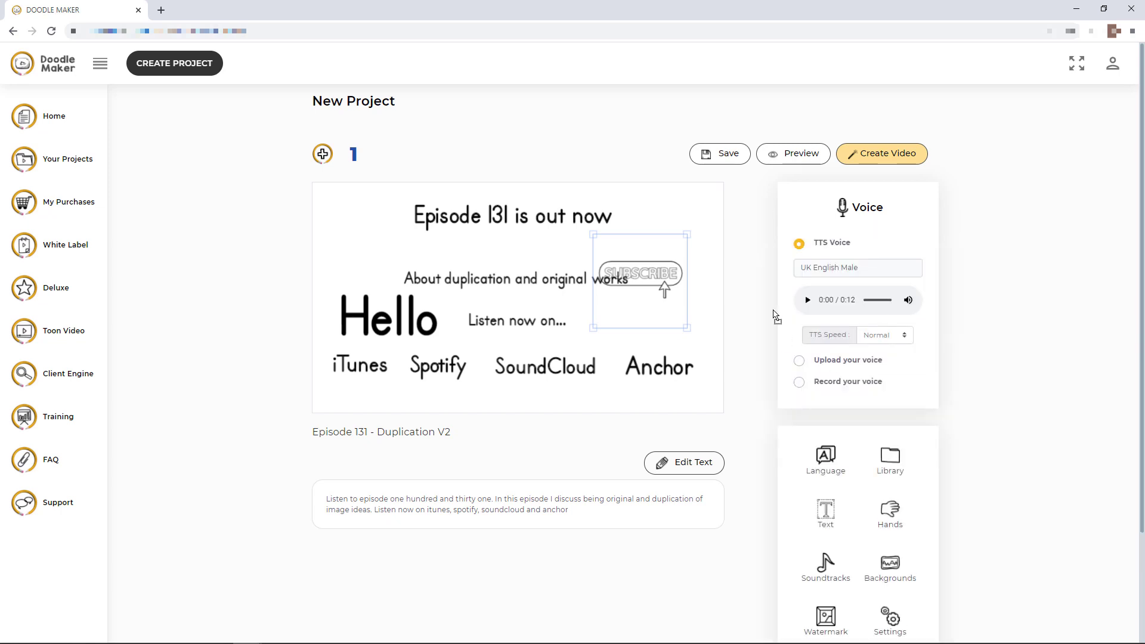
pyautogui.scroll(-1, 765, 469)
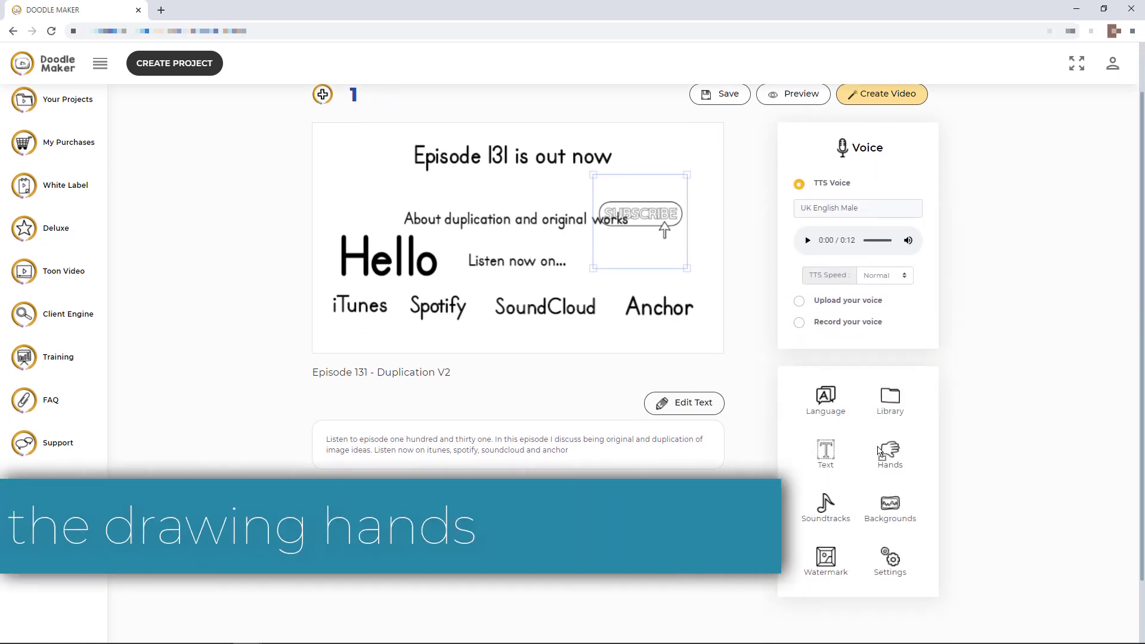
pyautogui.click(888, 451)
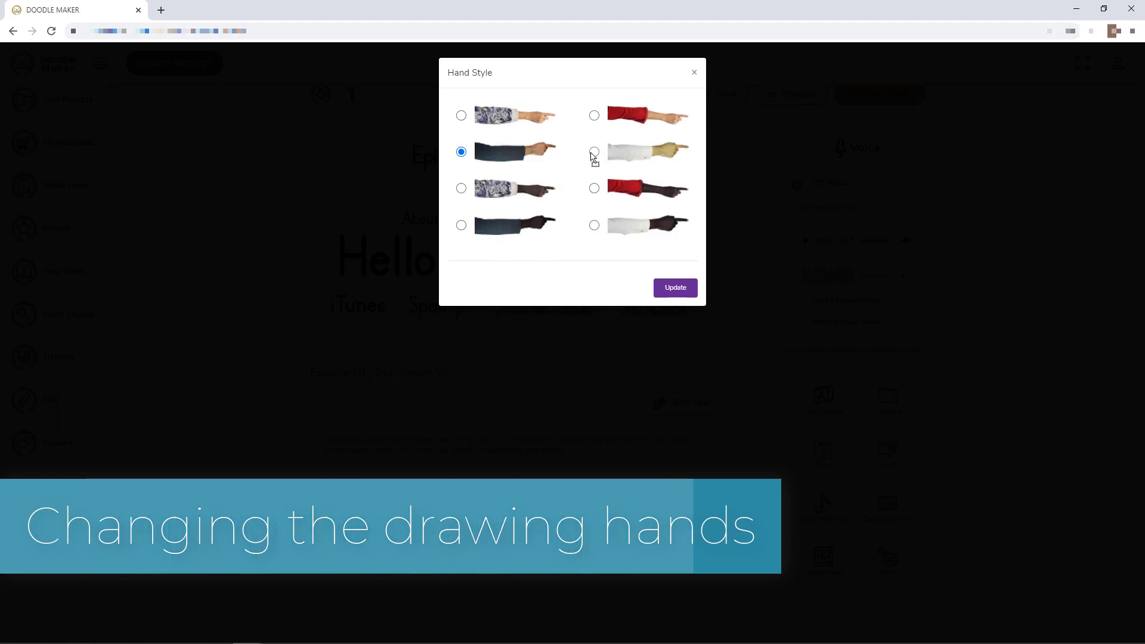
pyautogui.click(594, 151)
pyautogui.click(461, 151)
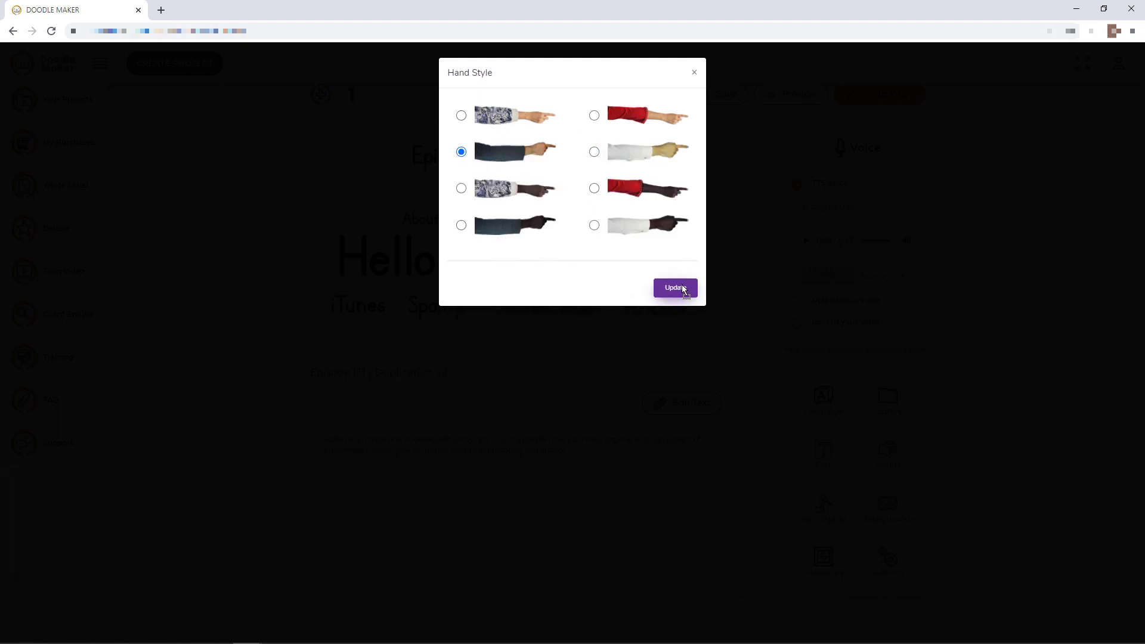
pyautogui.click(674, 287)
# Step: Choose Pop Electro Groove from the soundtrack list and apply it to the video
pyautogui.scroll(-1, 820, 434)
pyautogui.click(823, 448)
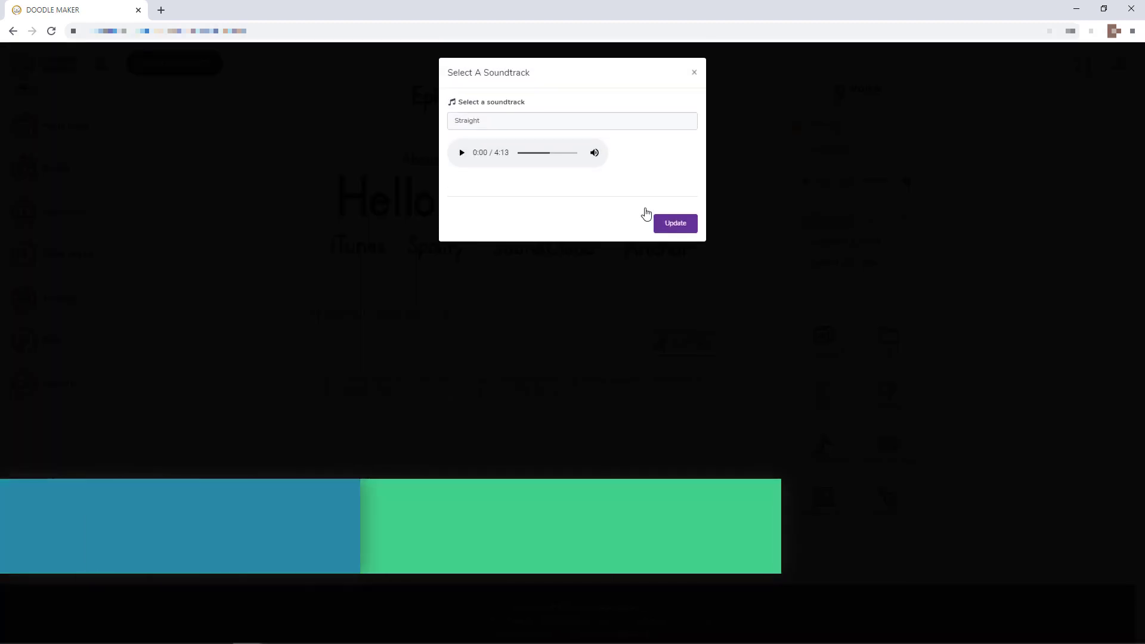
pyautogui.click(637, 128)
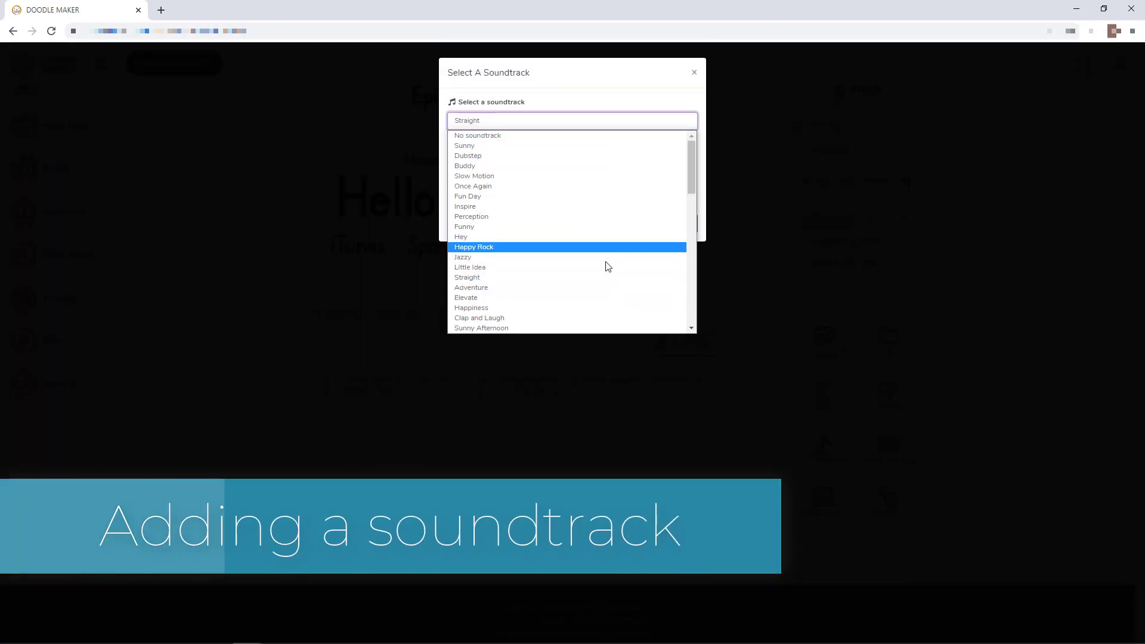
pyautogui.scroll(-3, 606, 284)
pyautogui.scroll(-1, 606, 285)
pyautogui.click(577, 270)
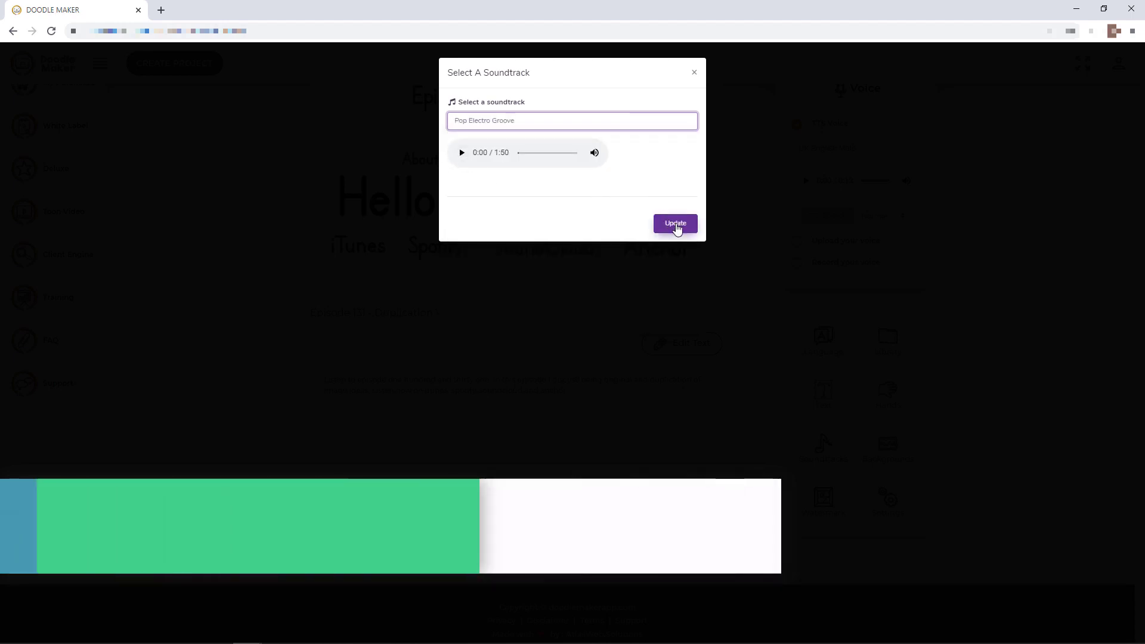
pyautogui.click(679, 226)
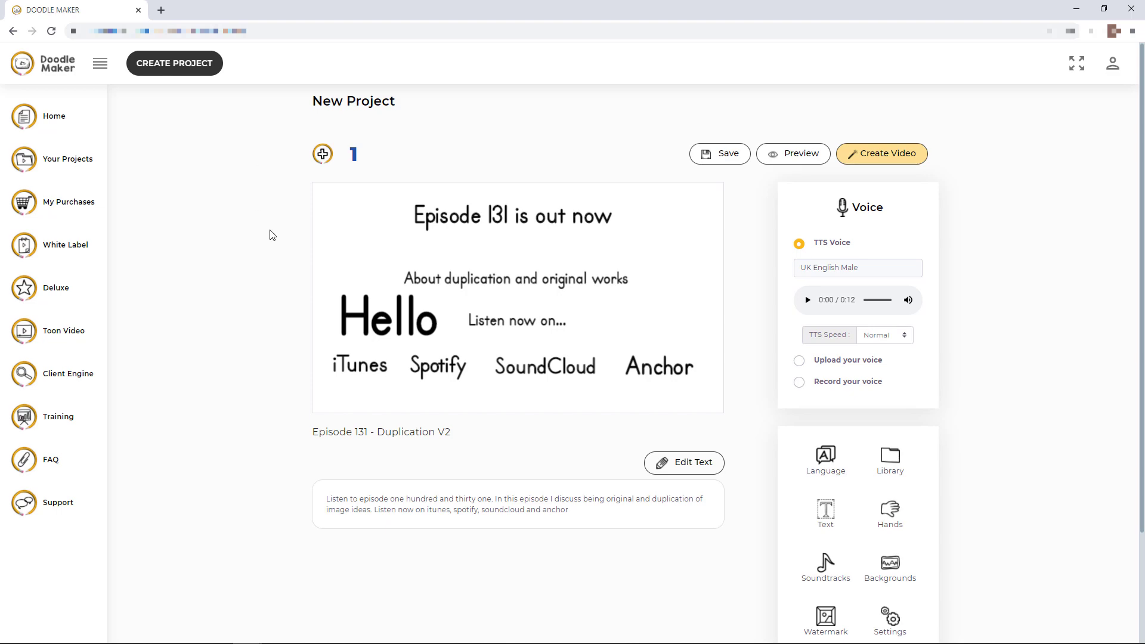
# Step: Preview Black, Glass and Custom Color slide backgrounds, then return to the tool grid
pyautogui.scroll(-3, 245, 250)
pyautogui.click(888, 439)
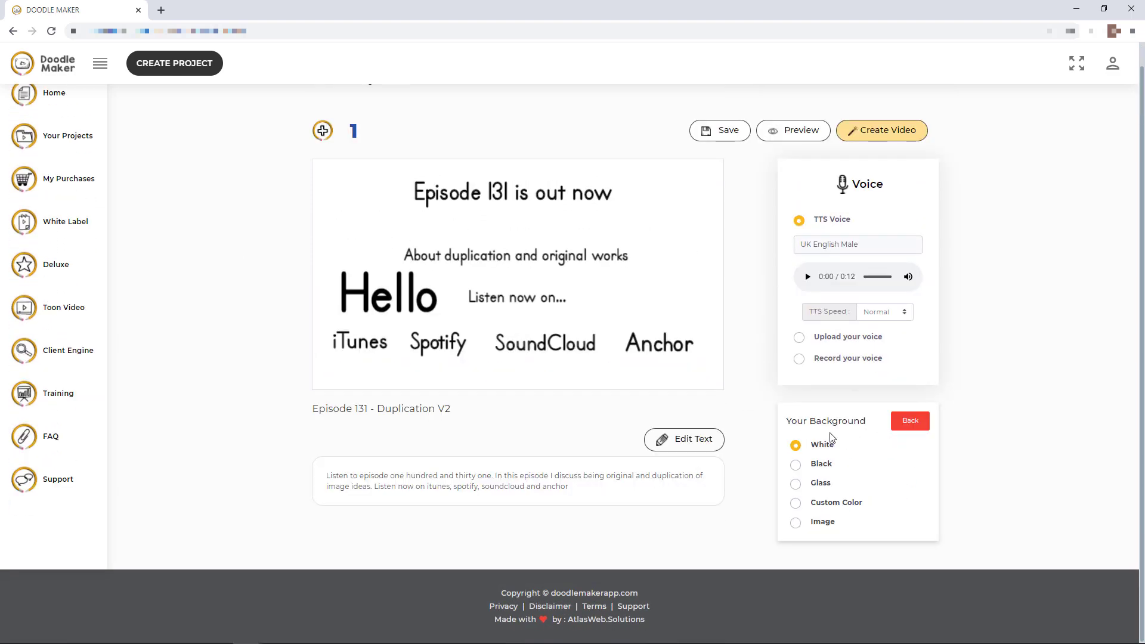
pyautogui.click(797, 465)
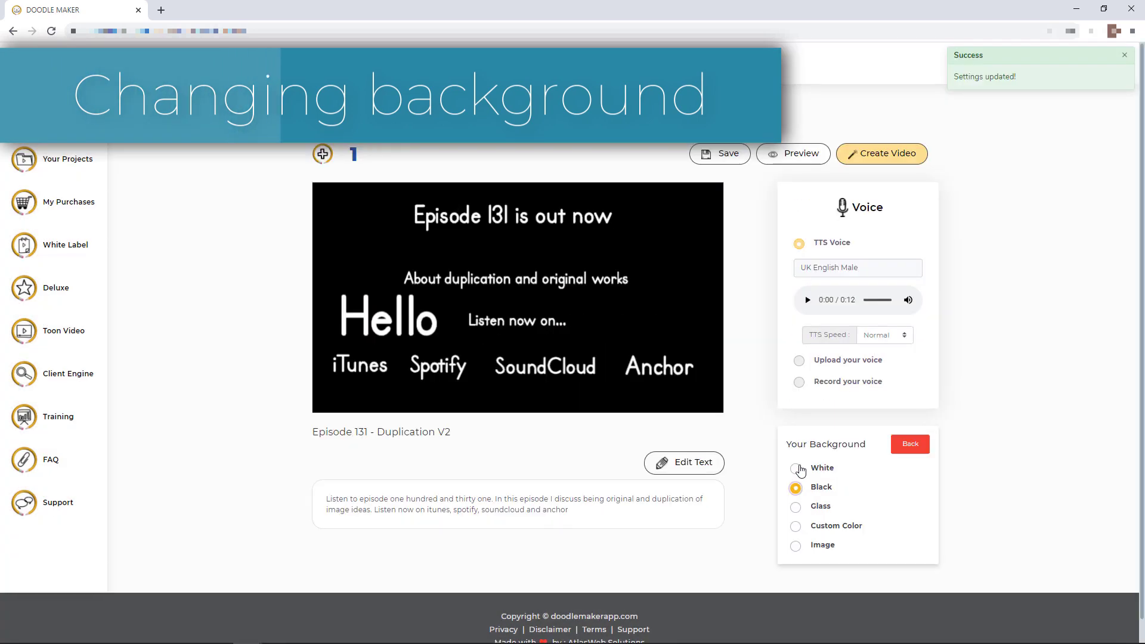
pyautogui.click(796, 508)
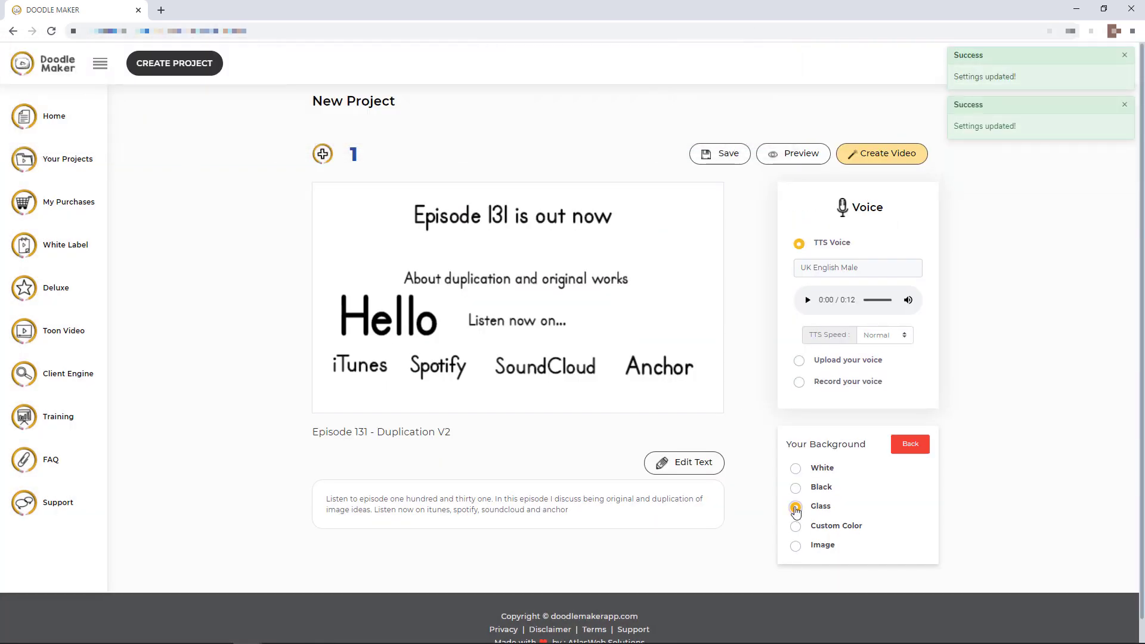
pyautogui.click(795, 526)
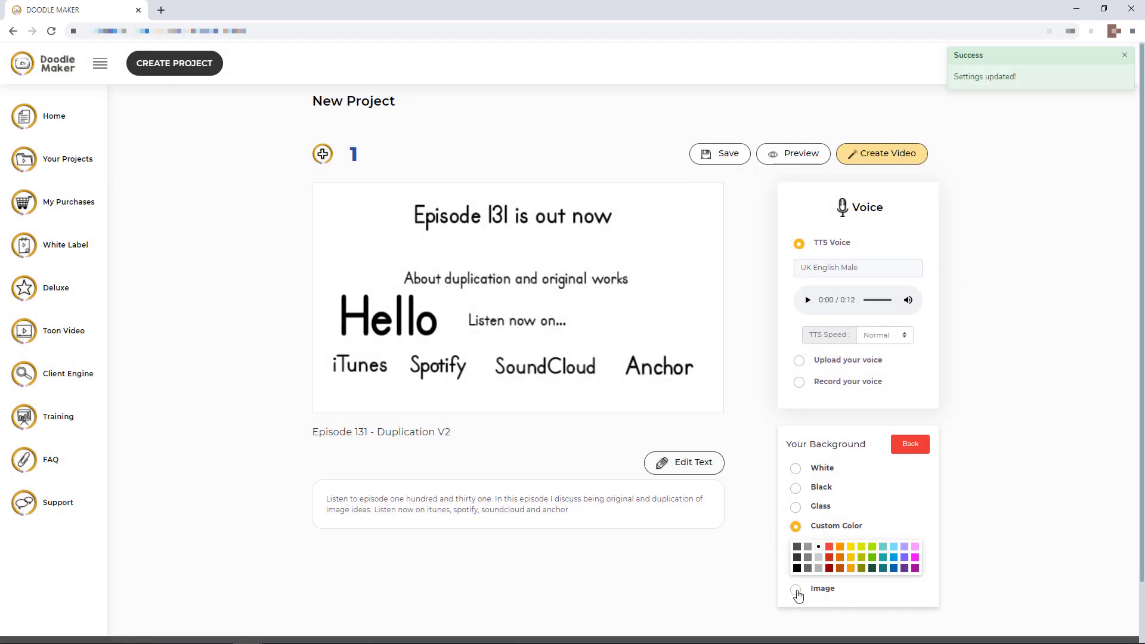
pyautogui.click(797, 590)
pyautogui.scroll(-3, 888, 459)
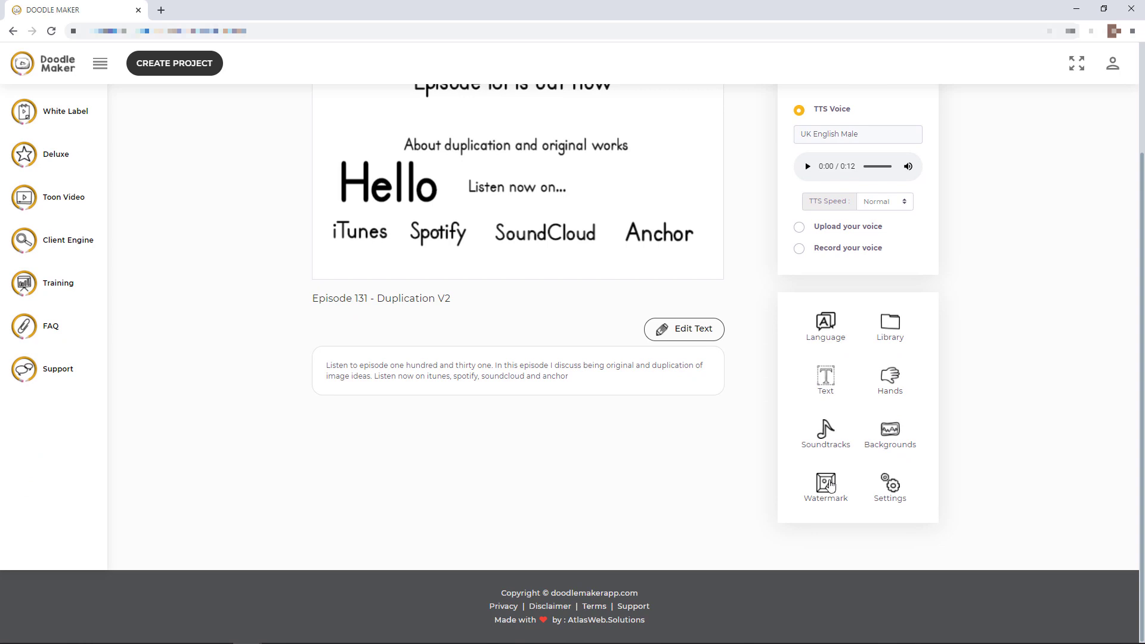
pyautogui.click(828, 483)
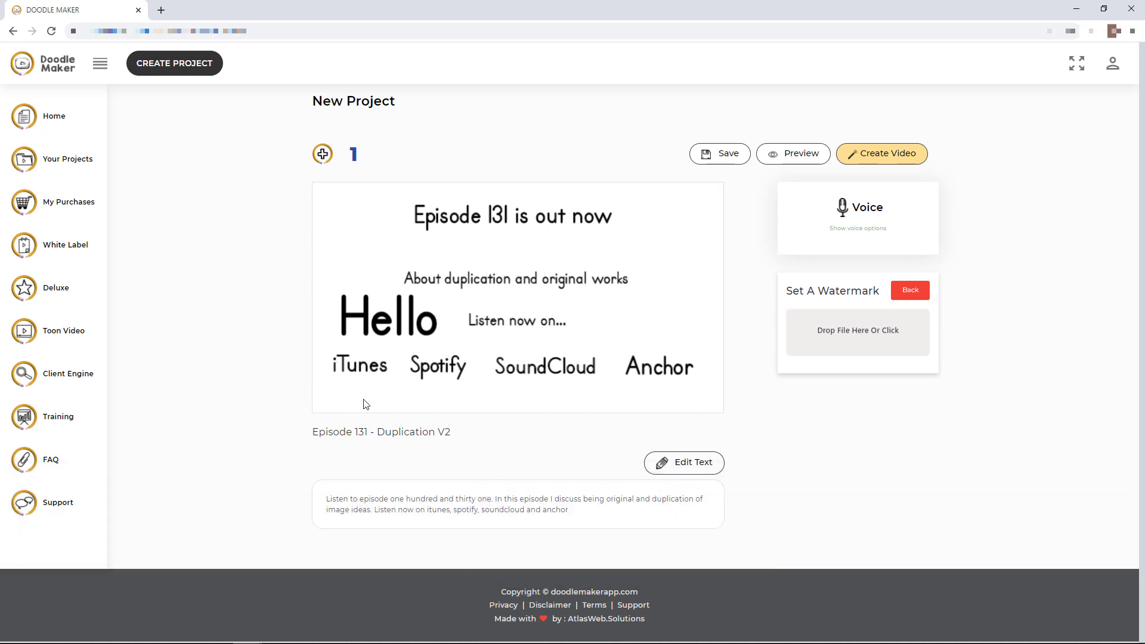
pyautogui.click(897, 292)
pyautogui.scroll(-2, 907, 399)
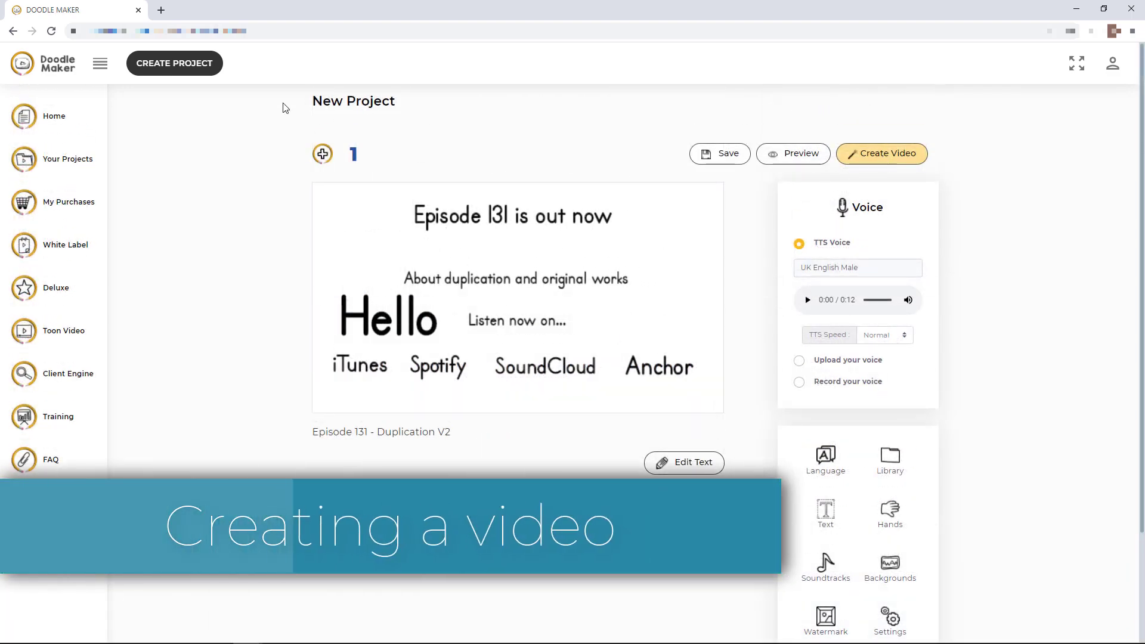
# Step: Go to Your Projects and scroll the cards to find Episode 131 - Duplication V2
pyautogui.click(67, 159)
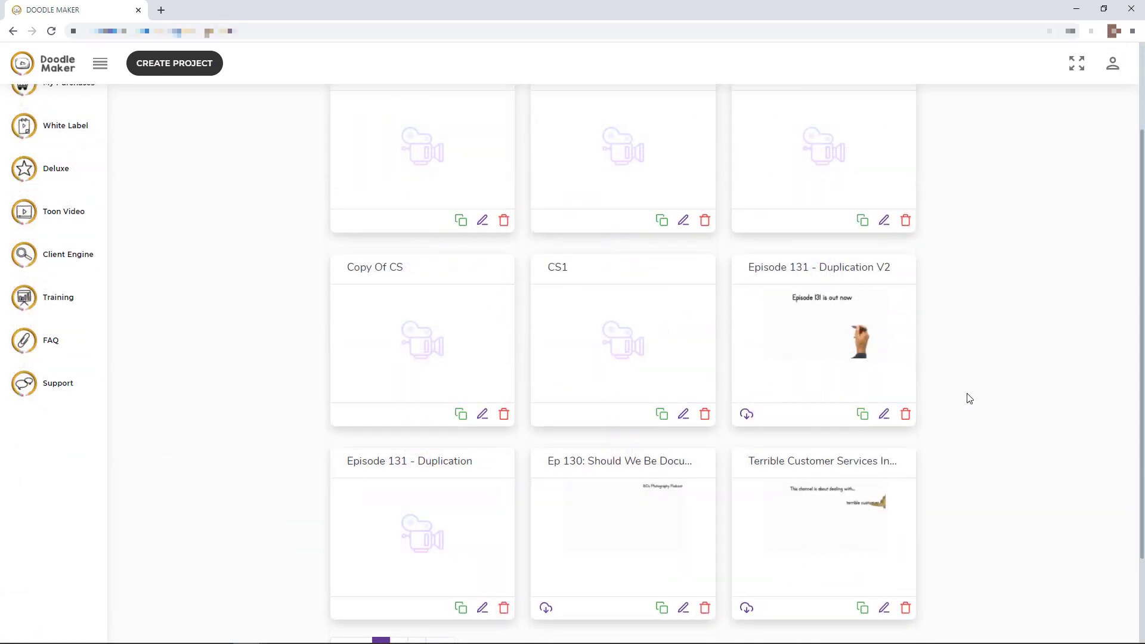
pyautogui.scroll(2, 244, 238)
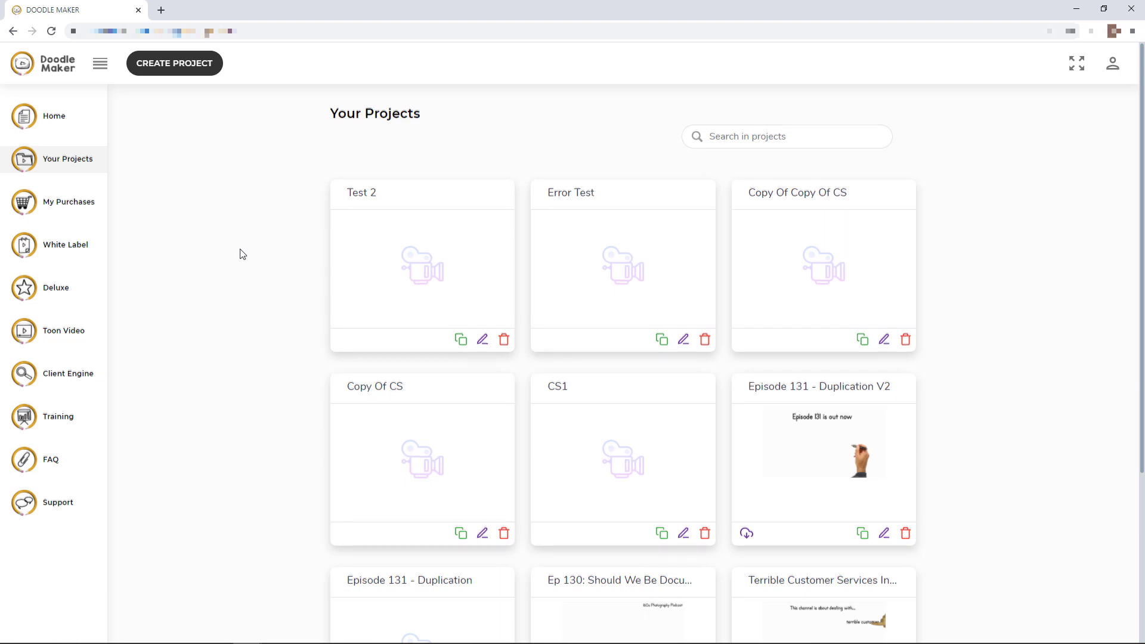
pyautogui.scroll(-3, 241, 254)
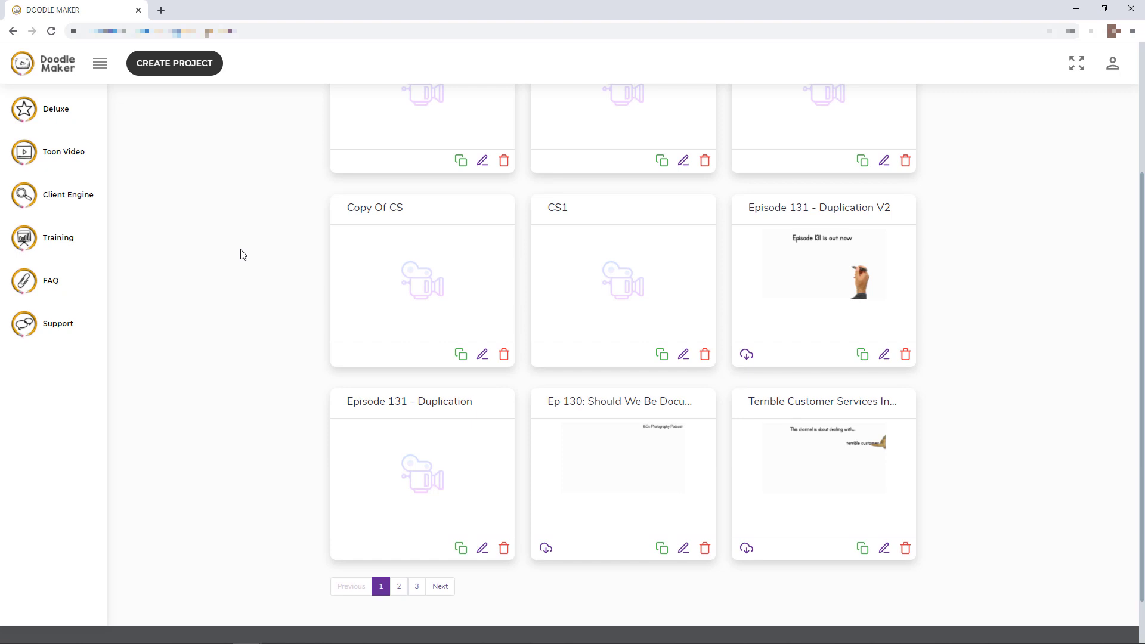
pyautogui.scroll(2, 242, 255)
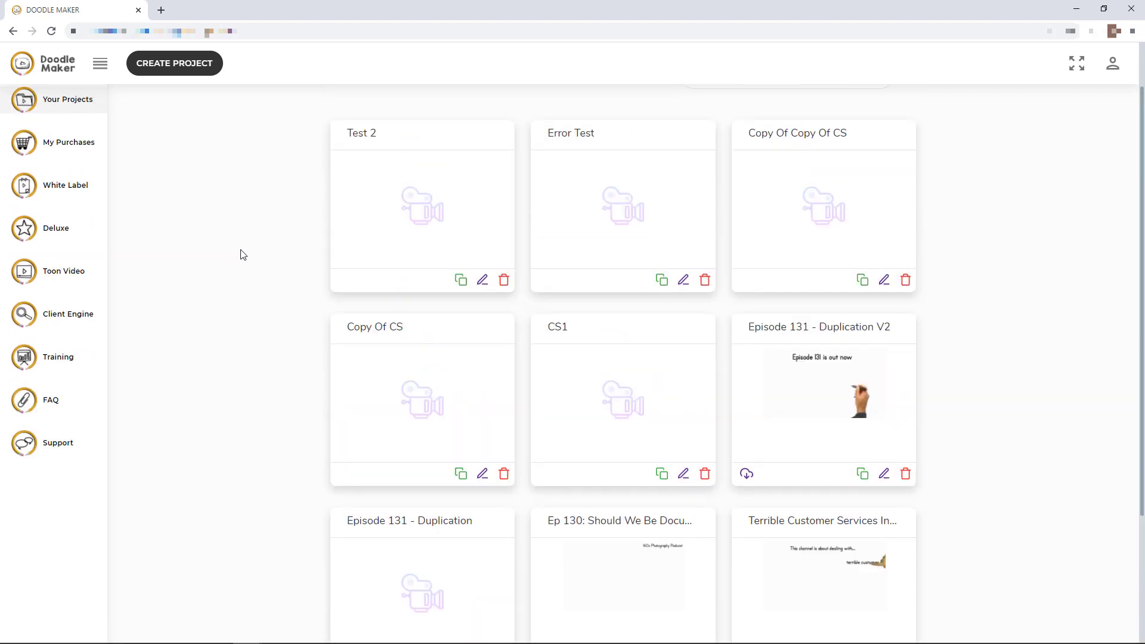
# Step: Open Episode 131 - Duplication V2, add a blank slide 2, and search built-in icons for soundcloud
pyautogui.click(884, 473)
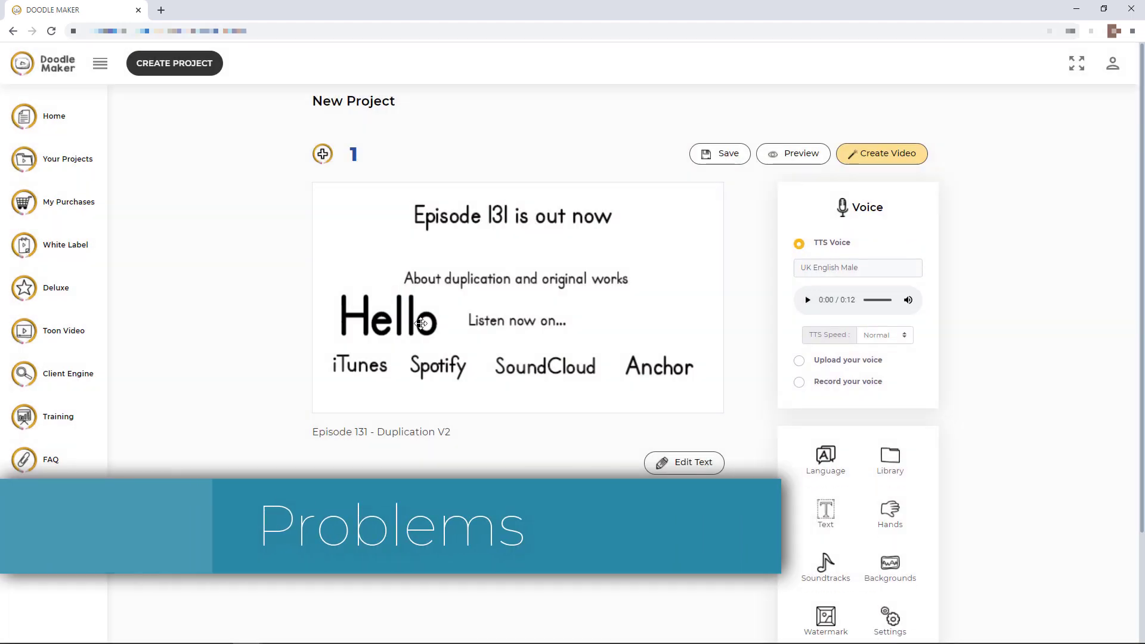
pyautogui.click(323, 155)
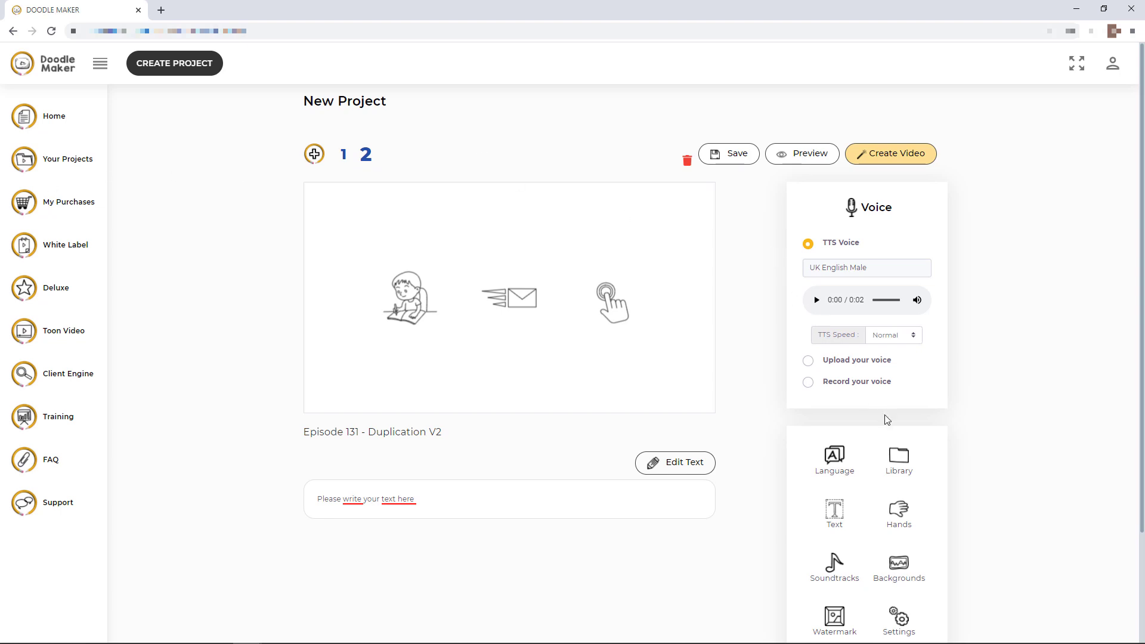
pyautogui.click(904, 463)
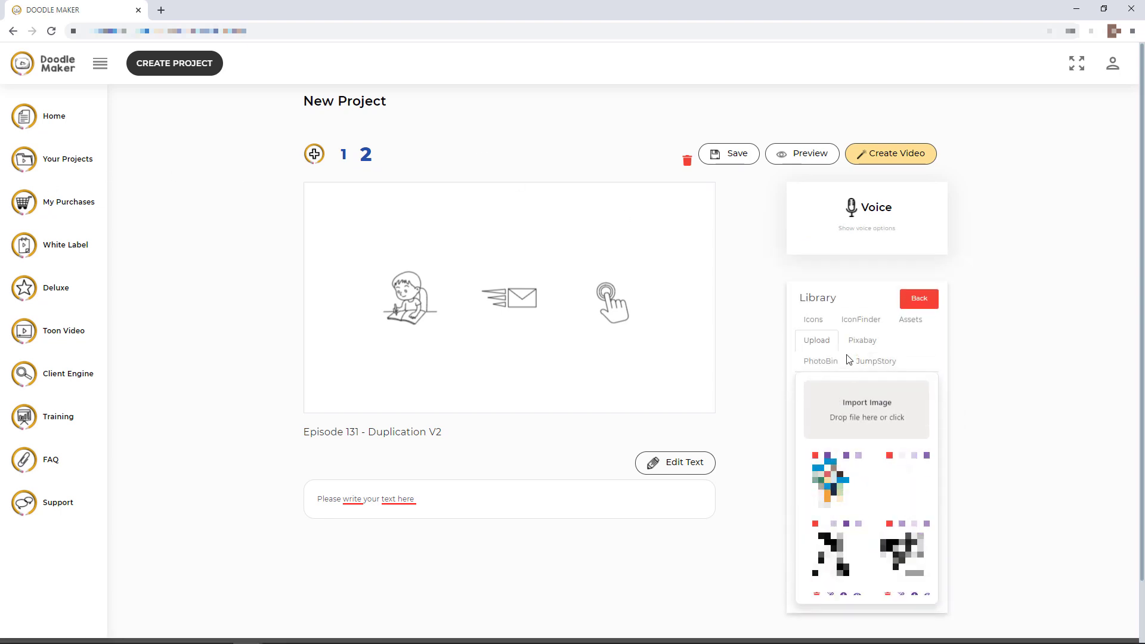
pyautogui.click(817, 322)
pyautogui.click(853, 391)
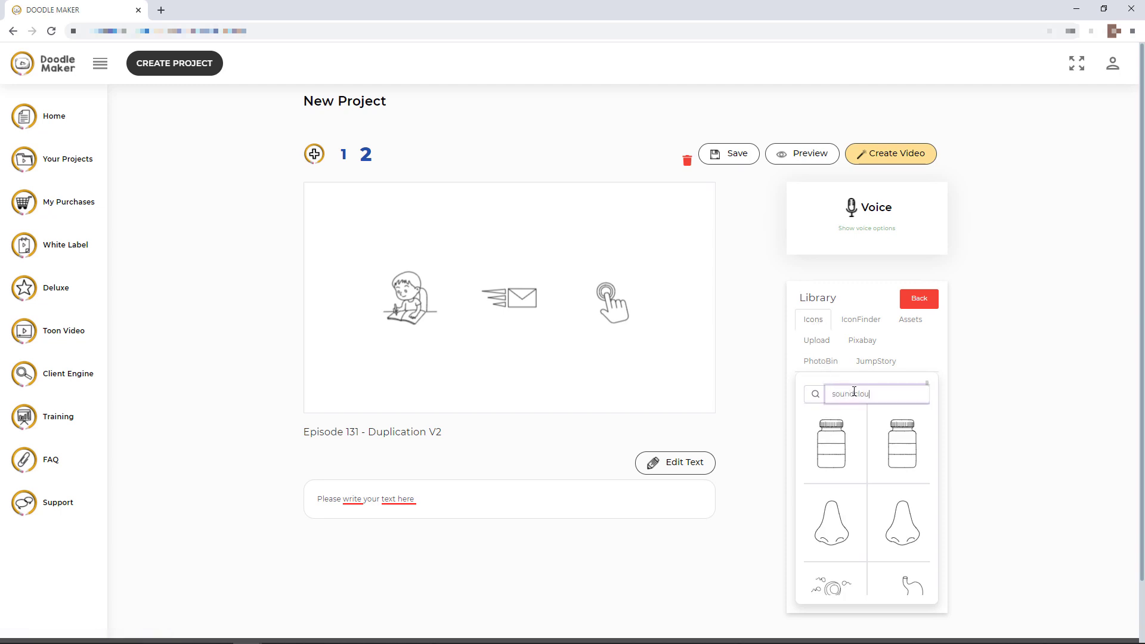
pyautogui.write('soundcloud')
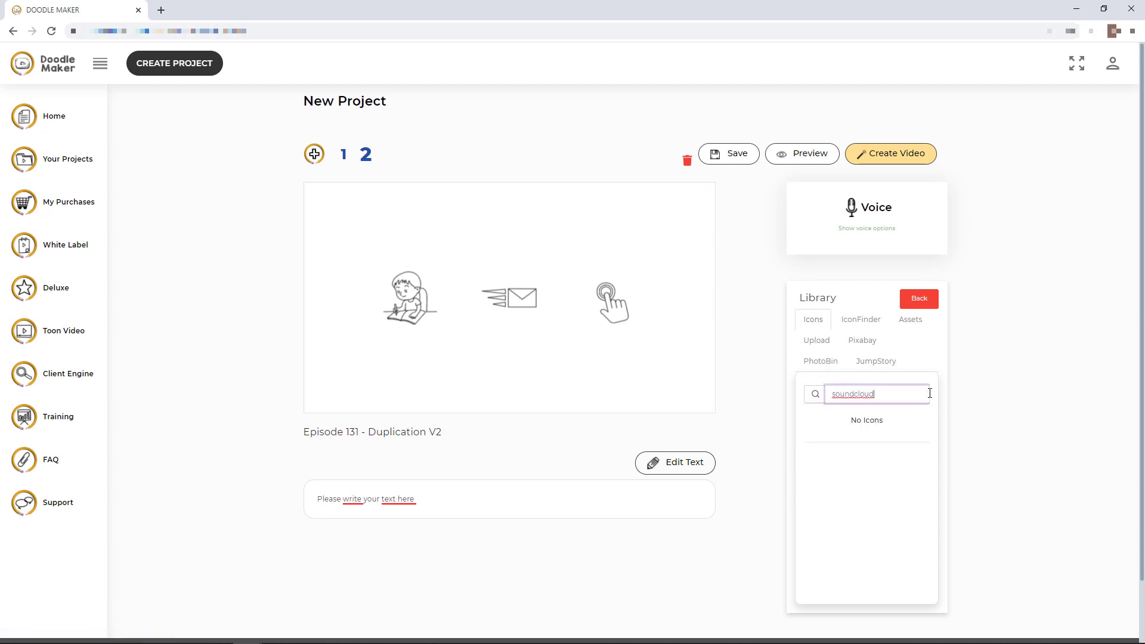
# Step: Search IconFinder for 'soundcloud' and scroll through the icon results
pyautogui.click(874, 322)
pyautogui.click(865, 393)
pyautogui.write('soundcloud')
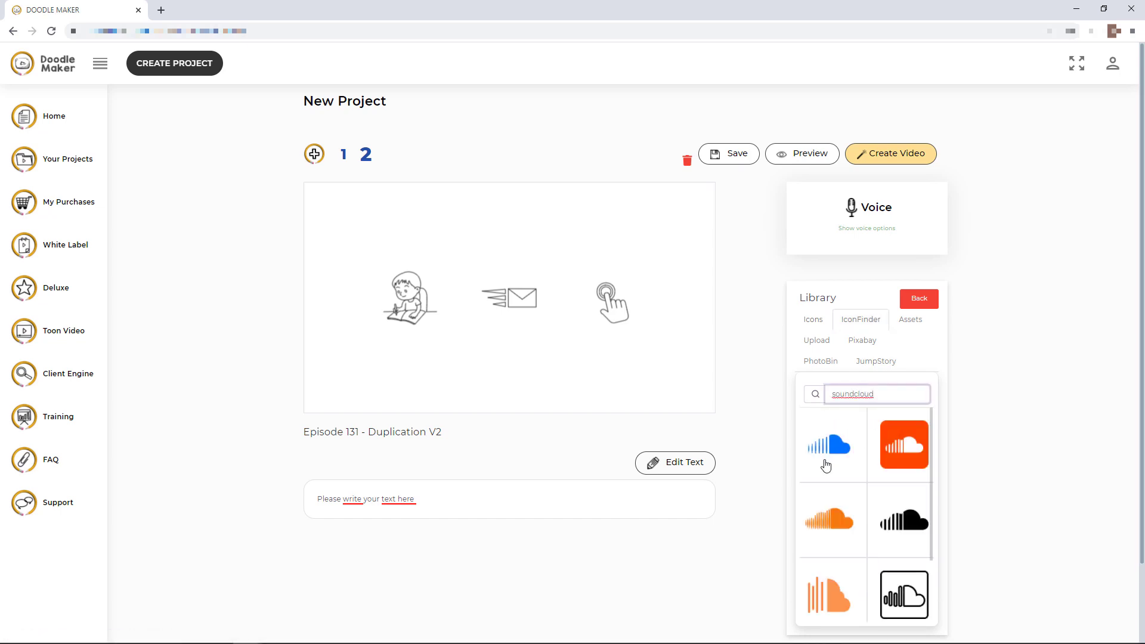
pyautogui.scroll(-3, 852, 477)
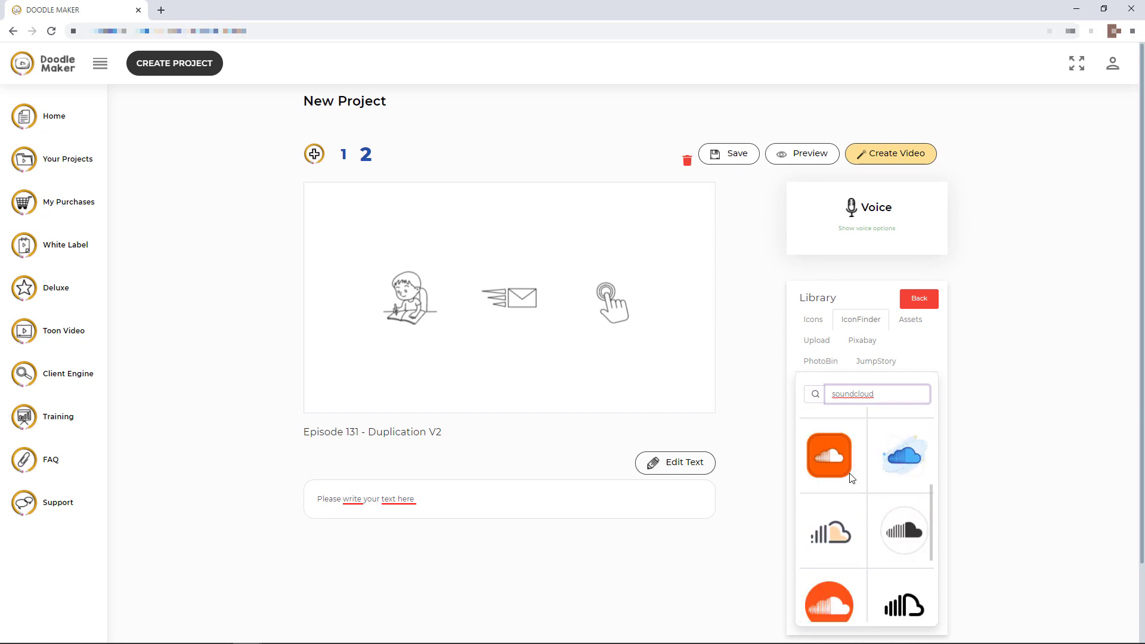
pyautogui.scroll(-1, 851, 478)
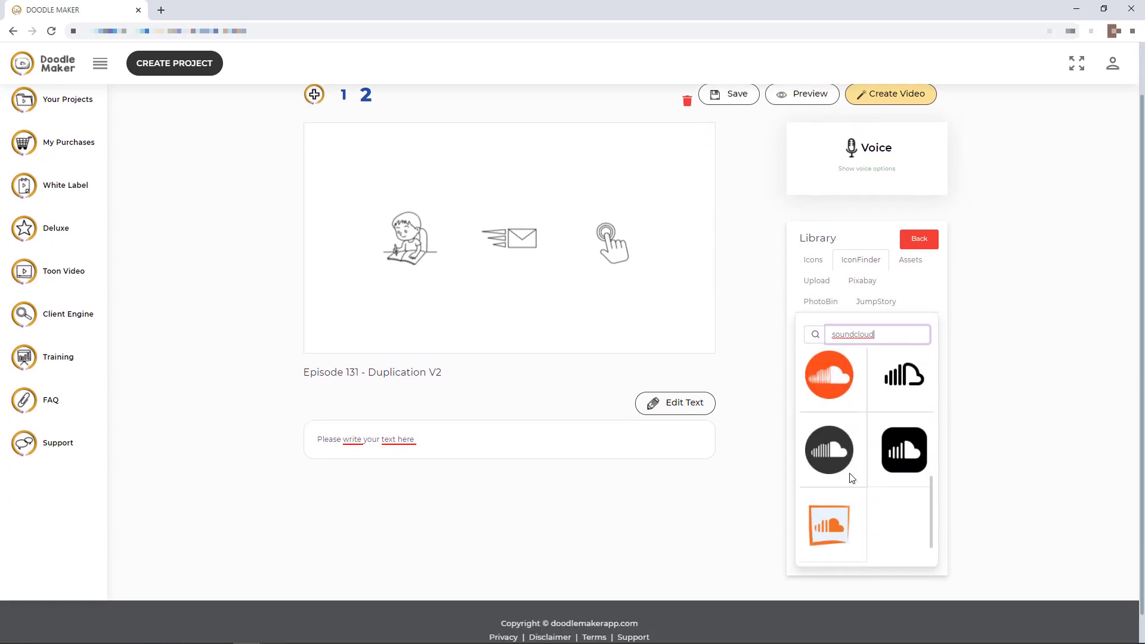
pyautogui.scroll(1, 852, 465)
# Step: Insert the black SoundCloud icon and size it centred on slide 2 over the envelope and hand
pyautogui.click(903, 435)
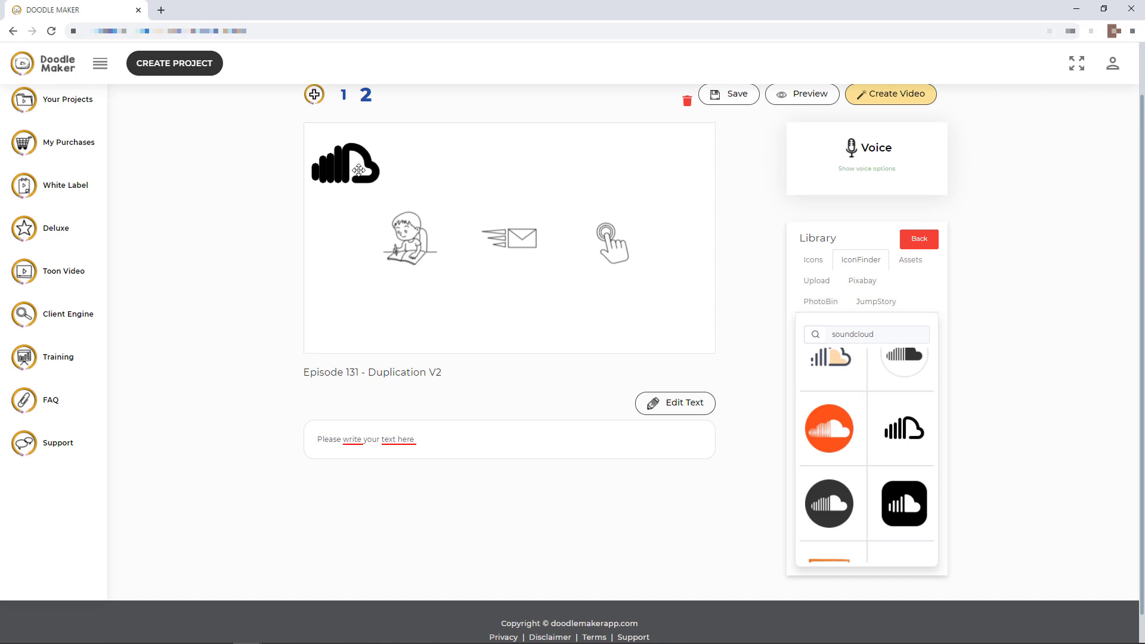
pyautogui.moveTo(364, 176); pyautogui.dragTo(620, 184)
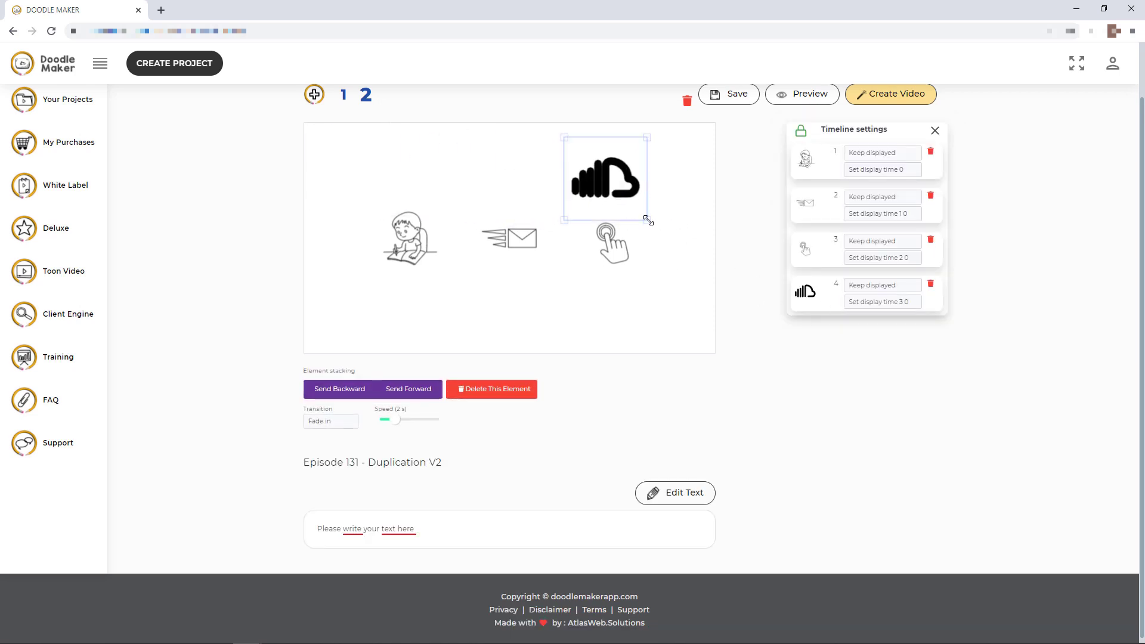
pyautogui.moveTo(649, 222); pyautogui.dragTo(751, 310)
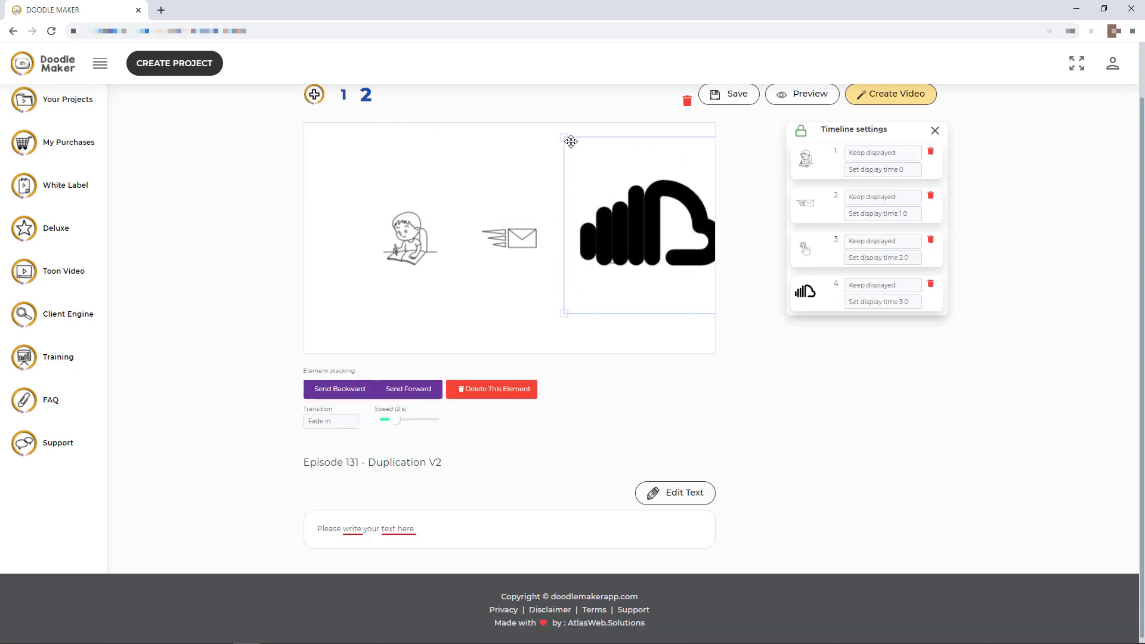
pyautogui.moveTo(564, 135); pyautogui.dragTo(566, 252)
pyautogui.moveTo(473, 171)
pyautogui.mouseDown()
pyautogui.moveTo(477, 195)
pyautogui.moveTo(473, 173)
pyautogui.mouseUp()
pyautogui.hotkey('ctrl', 'z')
pyautogui.hotkey('ctrl', 'z')
pyautogui.hotkey('ctrl', 'z')
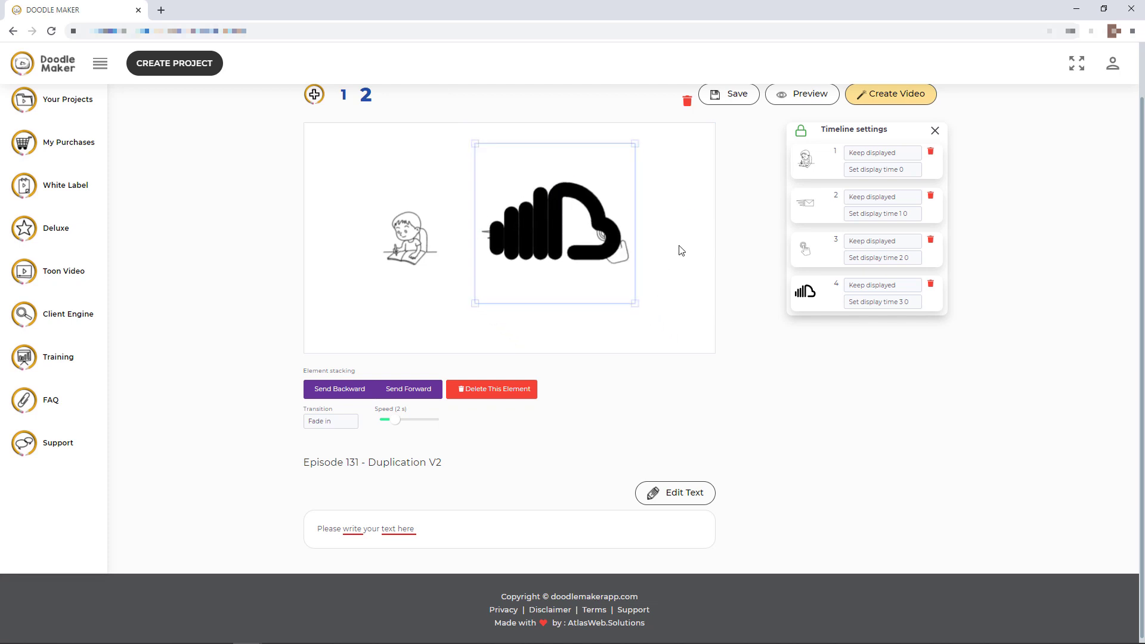
pyautogui.click(681, 250)
pyautogui.click(899, 395)
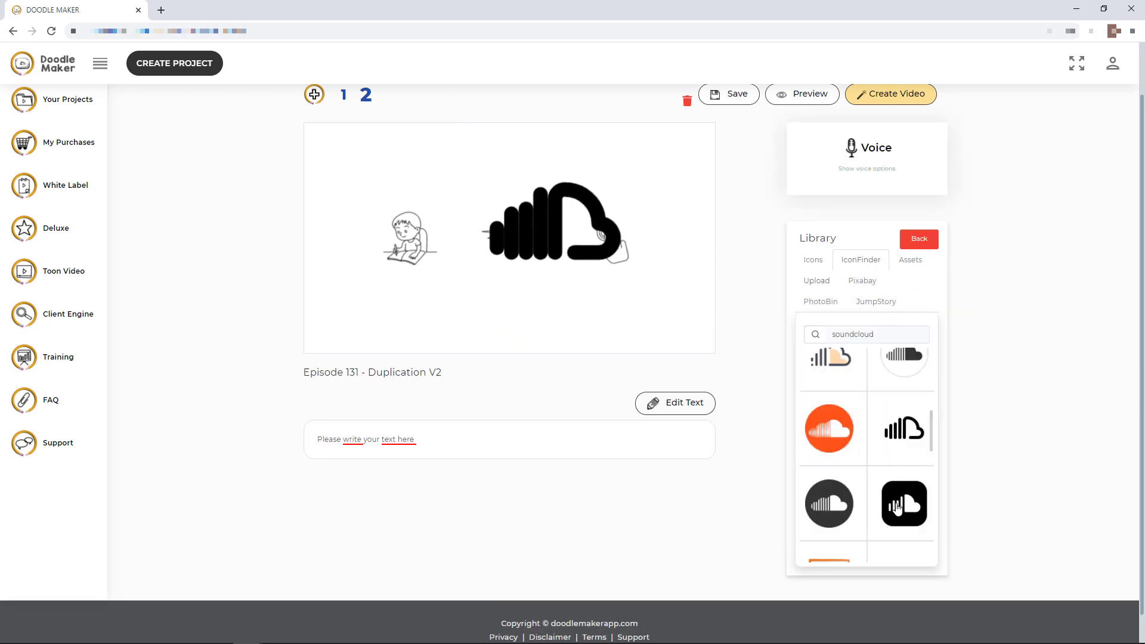
# Step: Add the black square SoundCloud icon at top-left, enlarge it slightly, then insert the orange icon
pyautogui.click(898, 507)
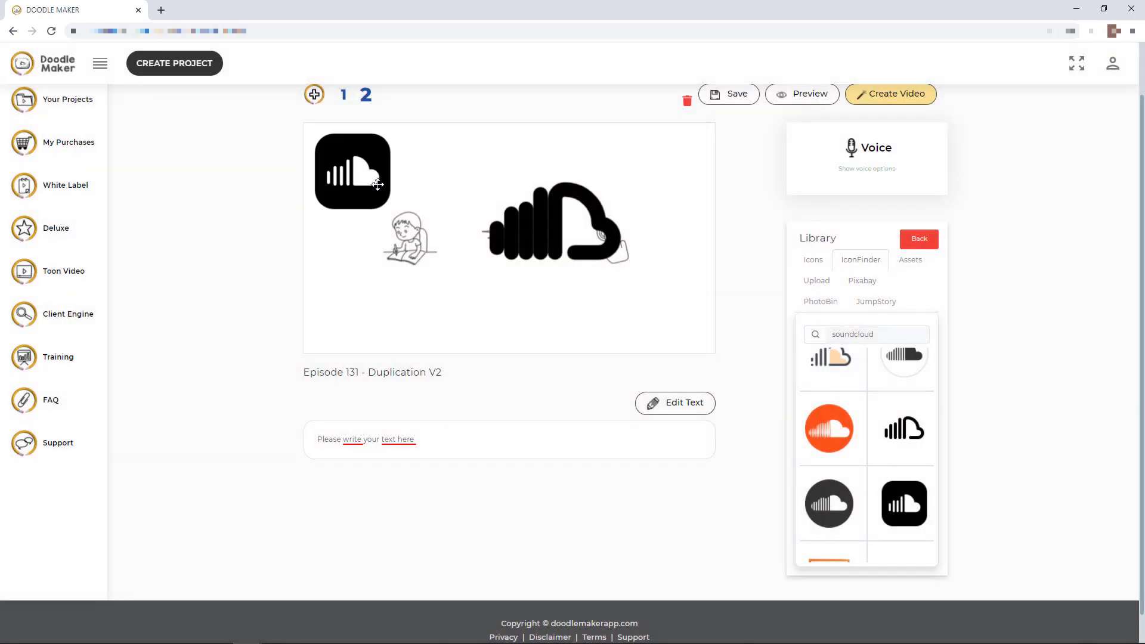
pyautogui.click(376, 182)
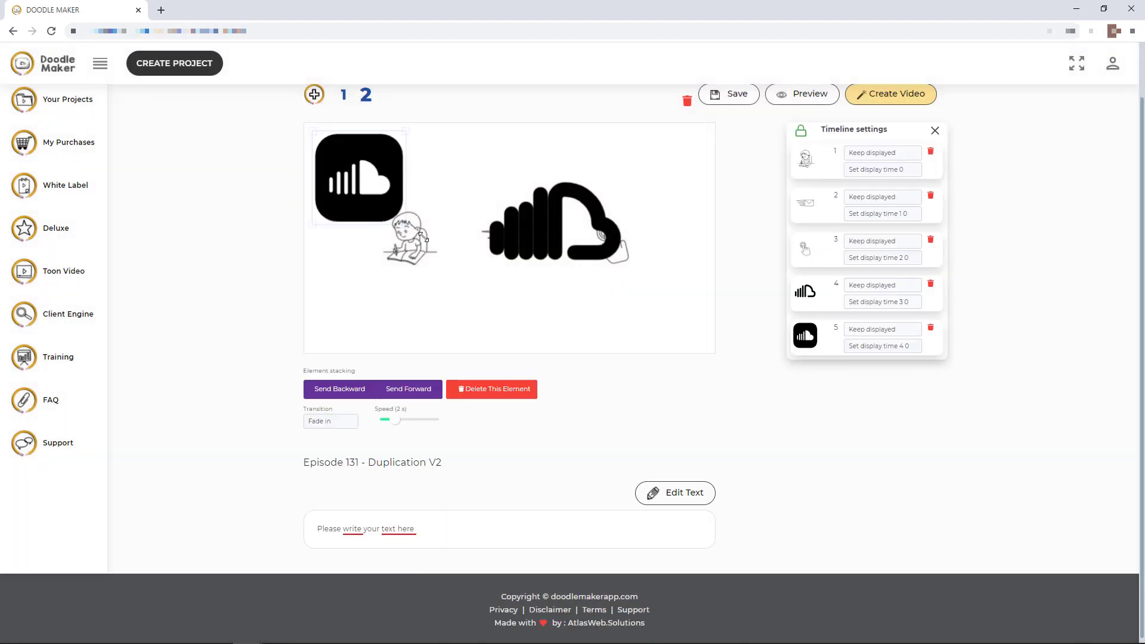
pyautogui.moveTo(435, 246); pyautogui.dragTo(506, 322)
pyautogui.click(506, 322)
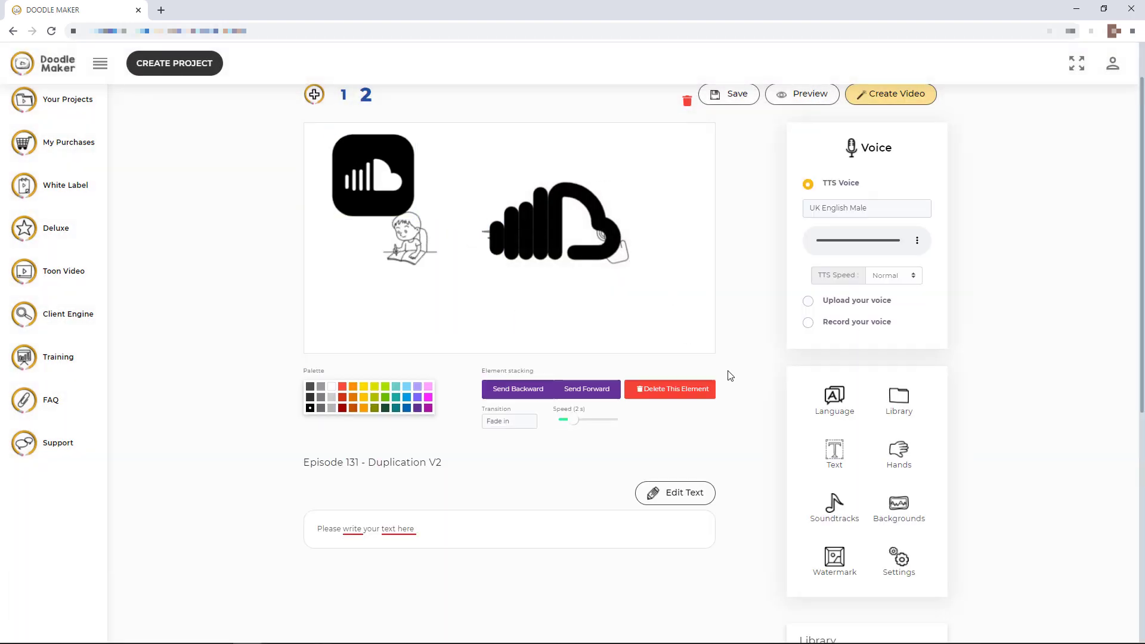
pyautogui.click(900, 405)
pyautogui.click(827, 428)
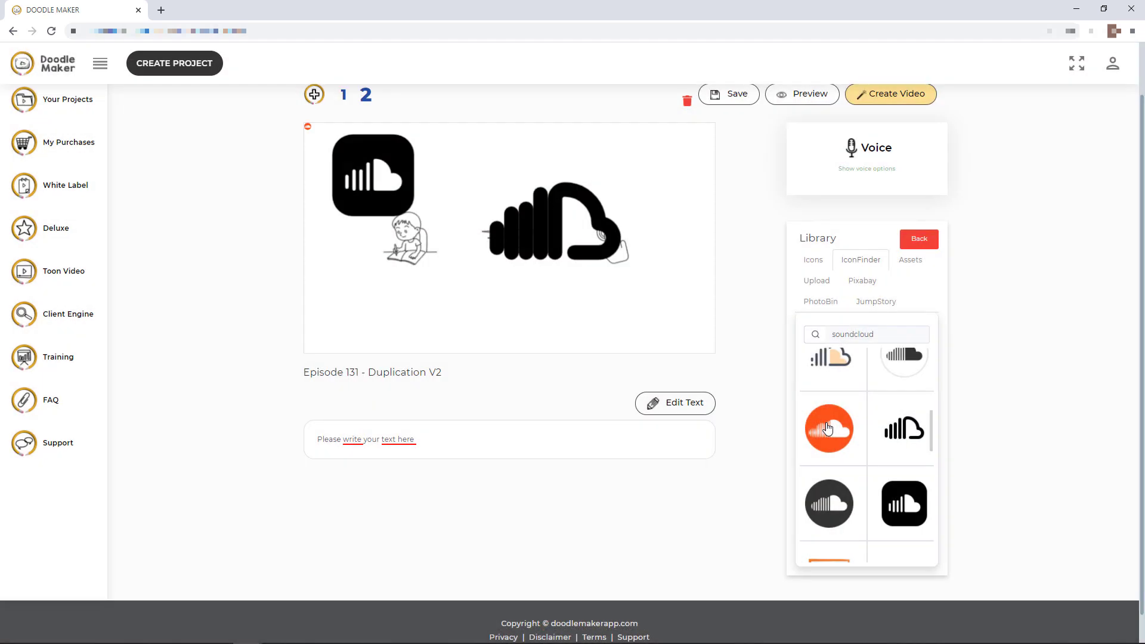
# Step: Make the orange SoundCloud icon small near the centre and move the boy drawing down-right
pyautogui.click(410, 180)
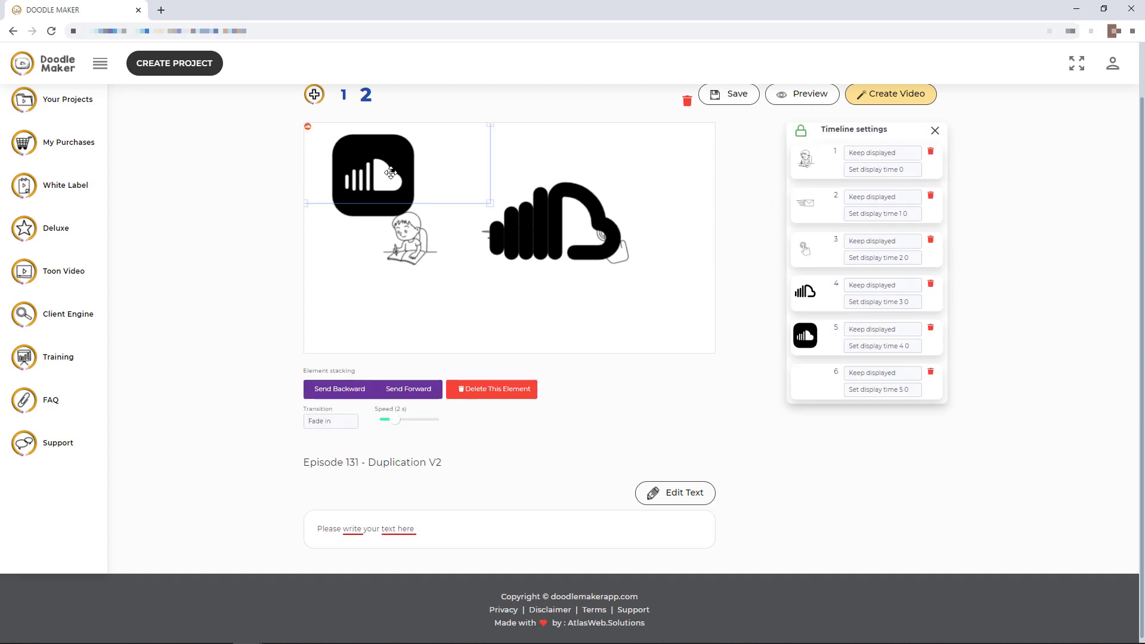
pyautogui.moveTo(462, 184); pyautogui.dragTo(644, 353)
pyautogui.moveTo(643, 278); pyautogui.dragTo(621, 156)
pyautogui.moveTo(456, 177)
pyautogui.mouseDown()
pyautogui.moveTo(341, 126)
pyautogui.moveTo(507, 219)
pyautogui.moveTo(338, 145)
pyautogui.moveTo(479, 174)
pyautogui.mouseUp()
pyautogui.click(427, 261)
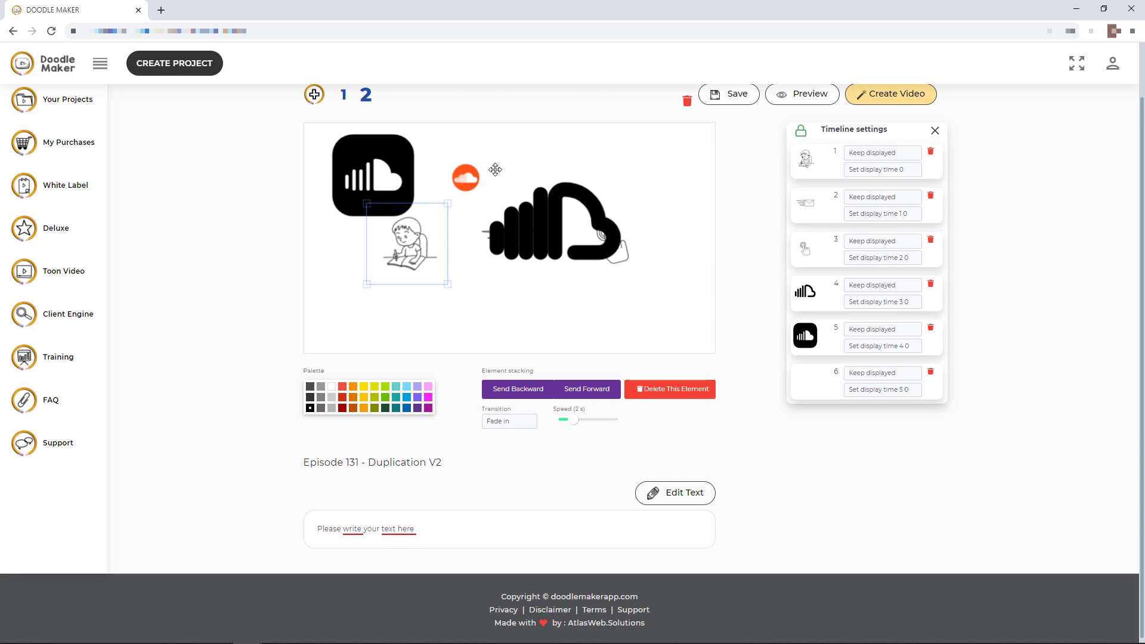
pyautogui.moveTo(495, 169); pyautogui.dragTo(515, 212)
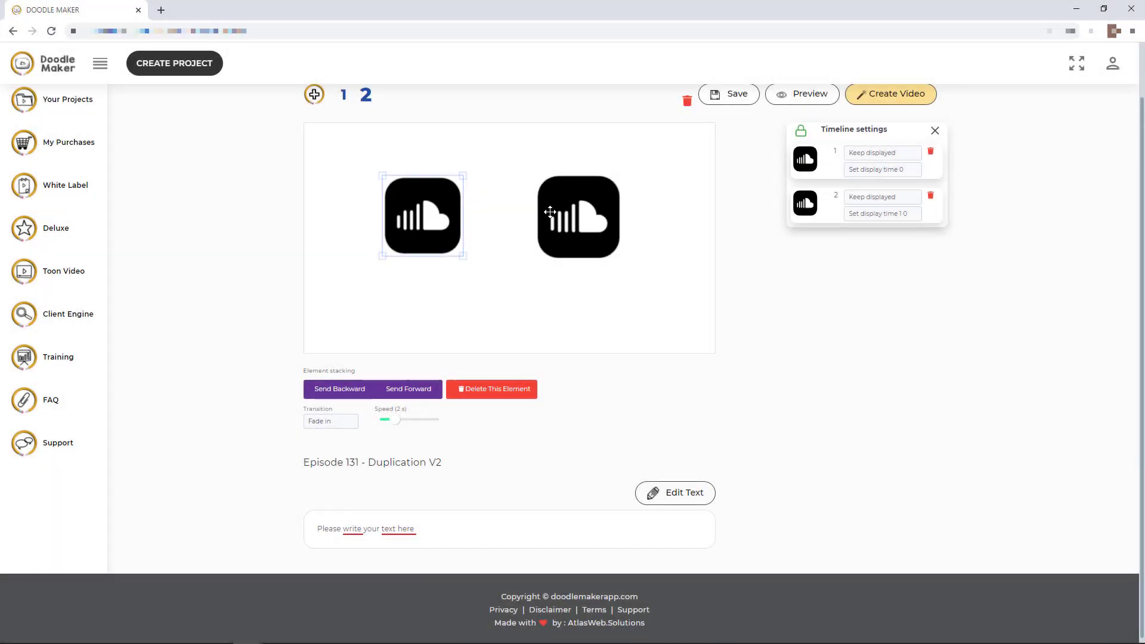
# Step: Slide the right SoundCloud icon left and nudge the left one right until they sit together
pyautogui.moveTo(571, 211); pyautogui.dragTo(546, 210)
pyautogui.moveTo(446, 206); pyautogui.dragTo(455, 206)
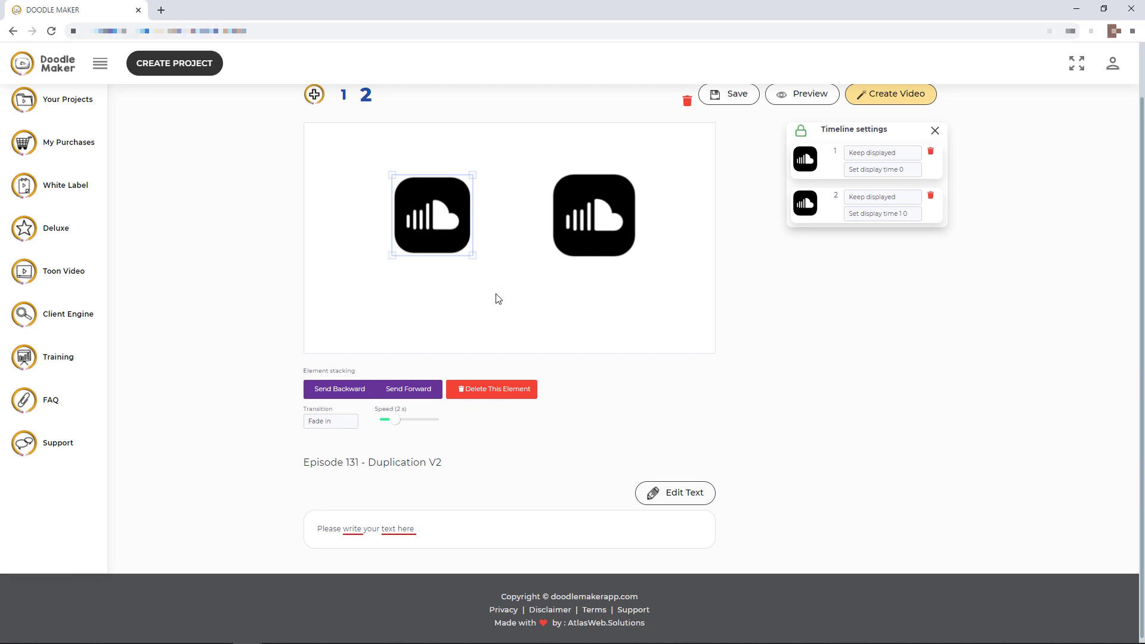
pyautogui.click(533, 284)
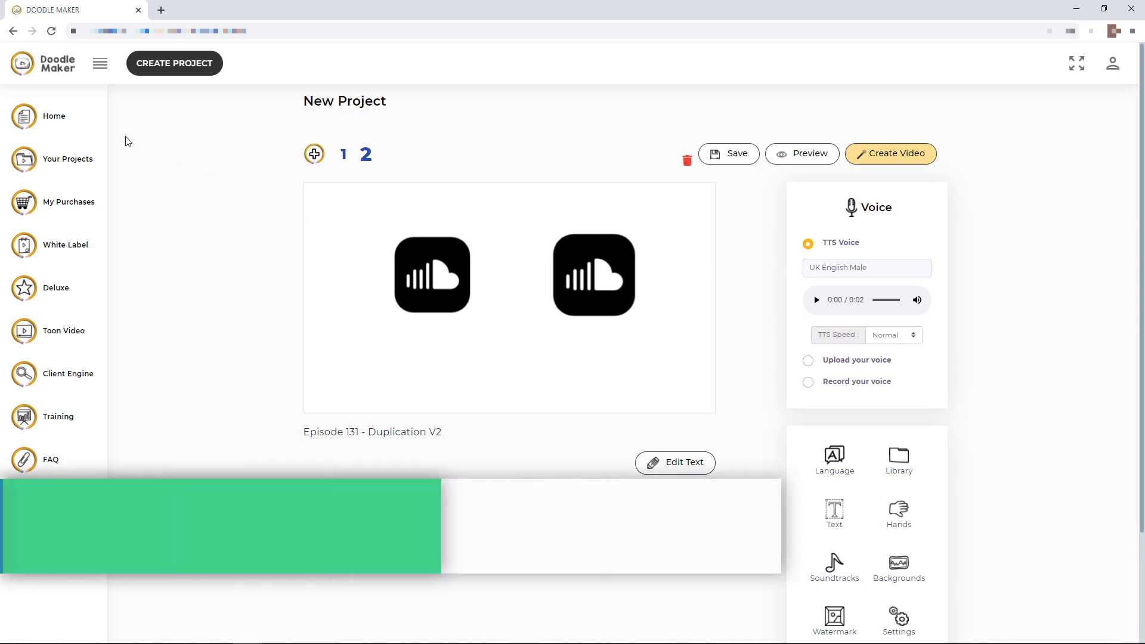
# Step: Return to Your Projects and open the CS1 project in the editor
pyautogui.click(67, 162)
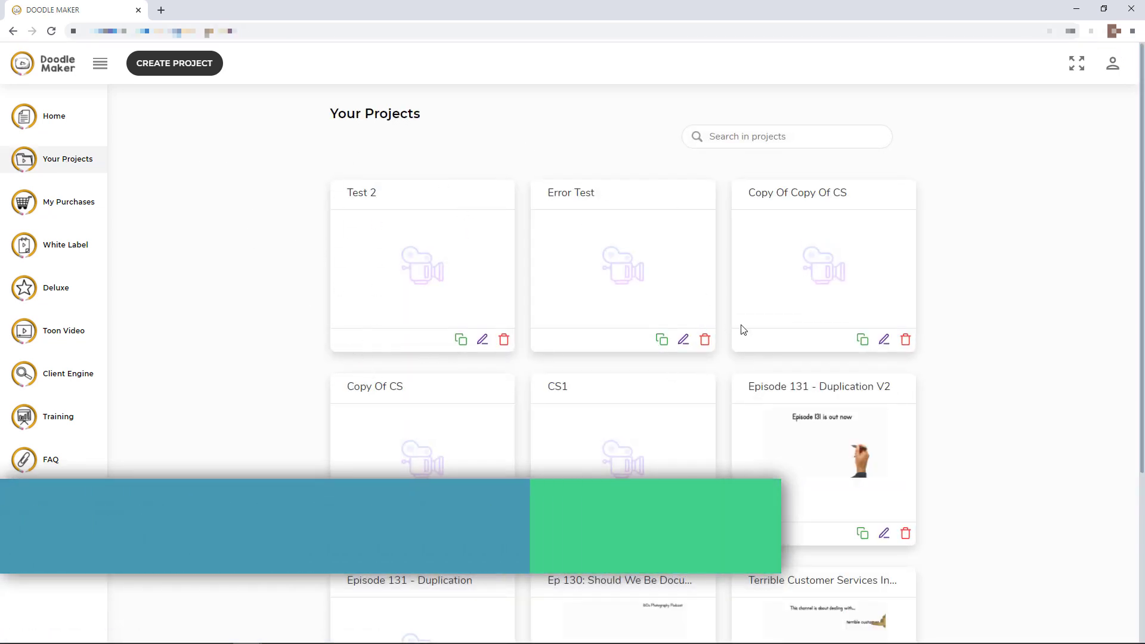
pyautogui.scroll(-2, 304, 408)
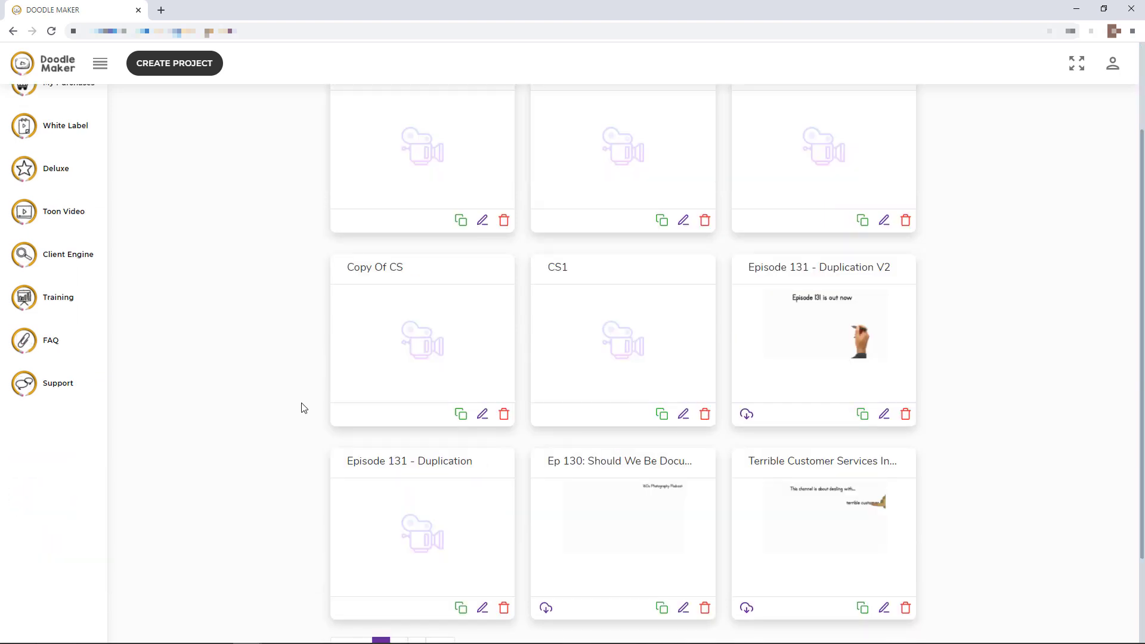
pyautogui.scroll(1, 305, 403)
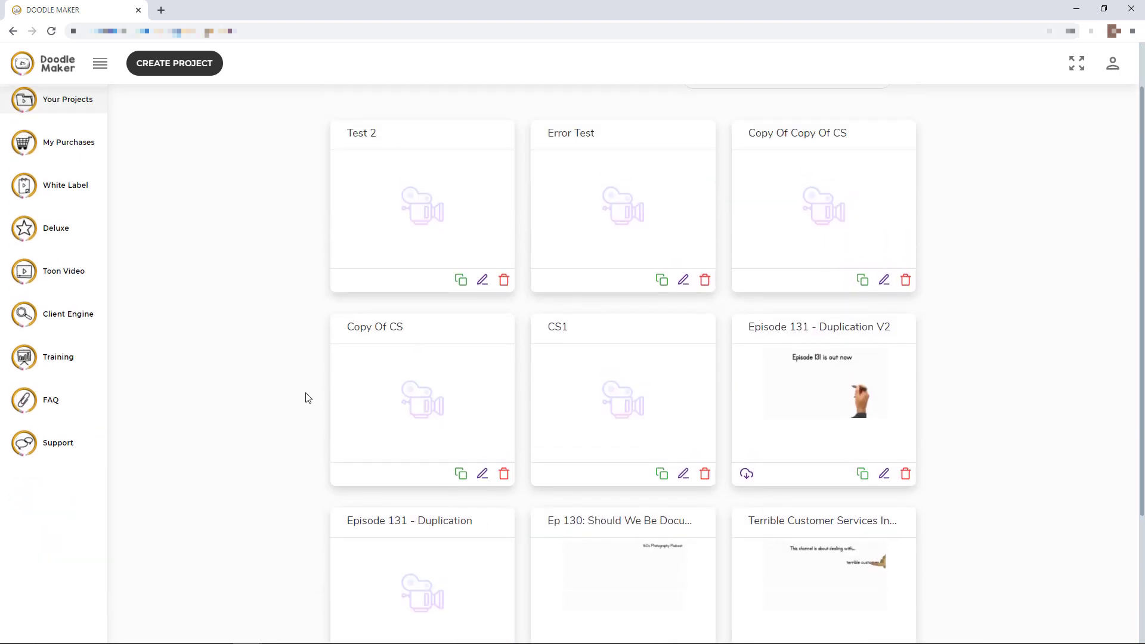
pyautogui.click(684, 474)
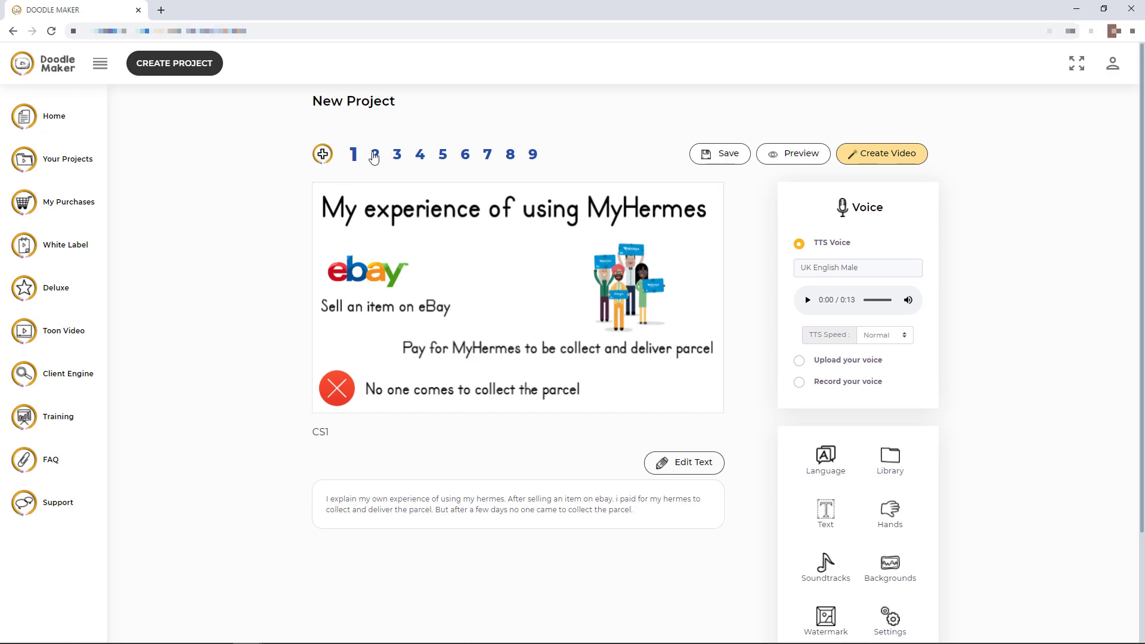
# Step: Browse CS1's scenes 2, 5 and 6, including the calendar scene
pyautogui.click(375, 155)
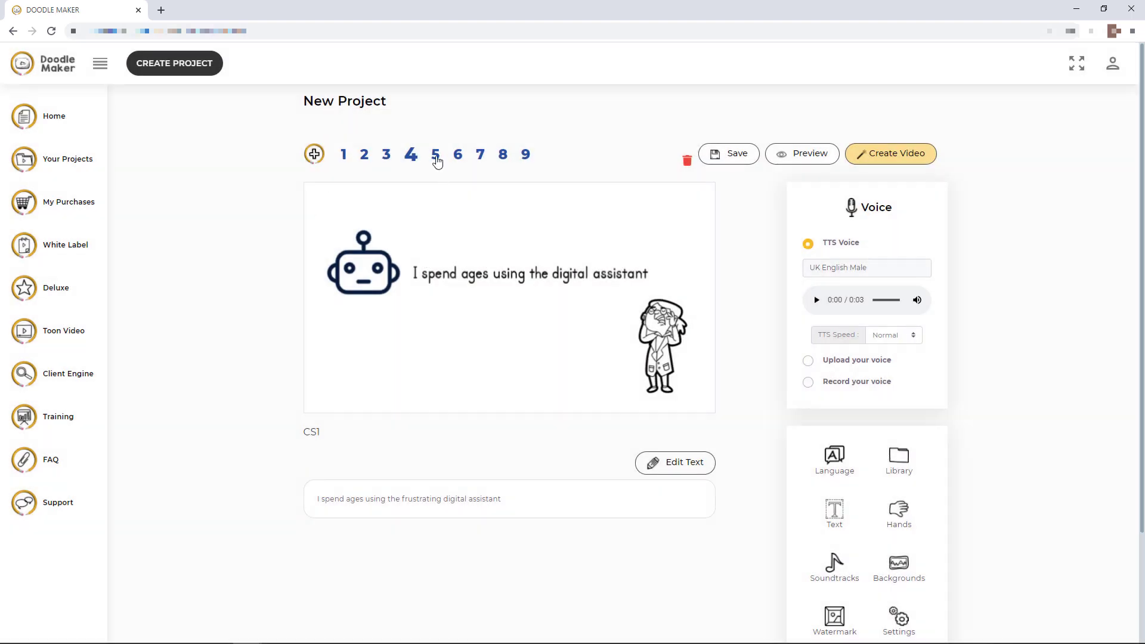
pyautogui.click(439, 159)
pyautogui.click(456, 159)
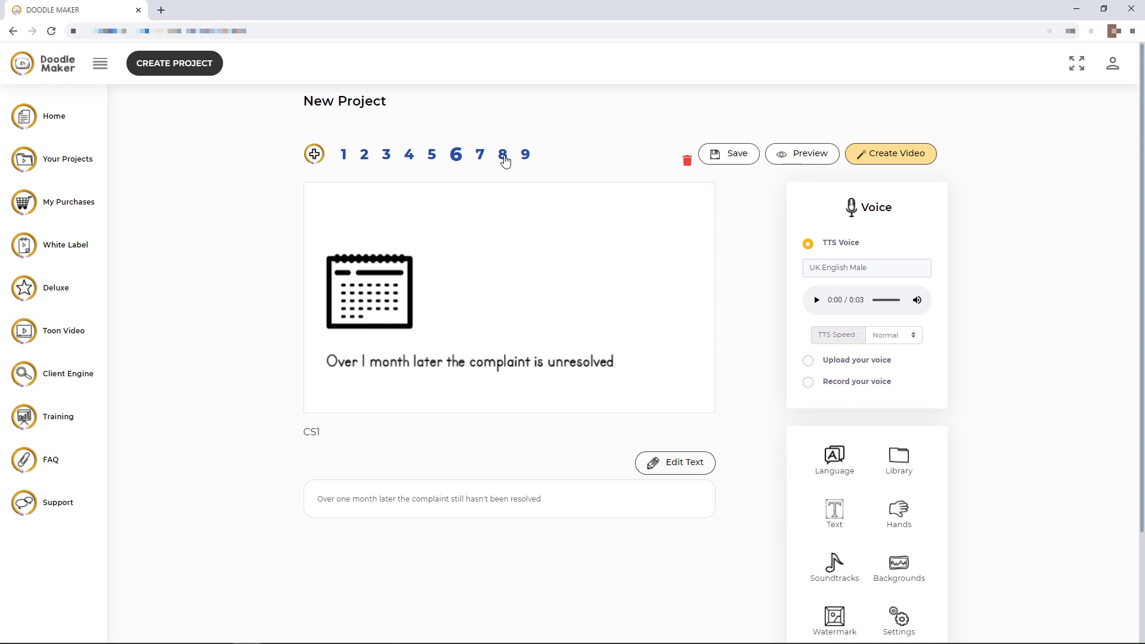
# Step: Open the faulty scene 8 and dismiss its error warning to return to the projects list
pyautogui.click(502, 156)
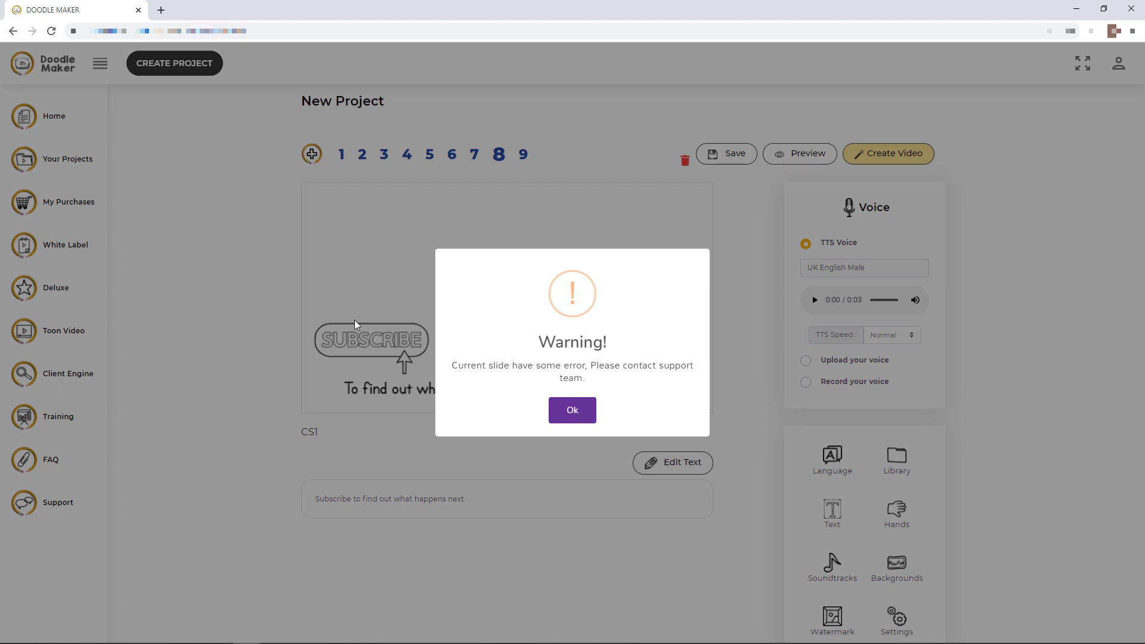
pyautogui.moveTo(355, 328); pyautogui.dragTo(365, 396)
pyautogui.click(573, 411)
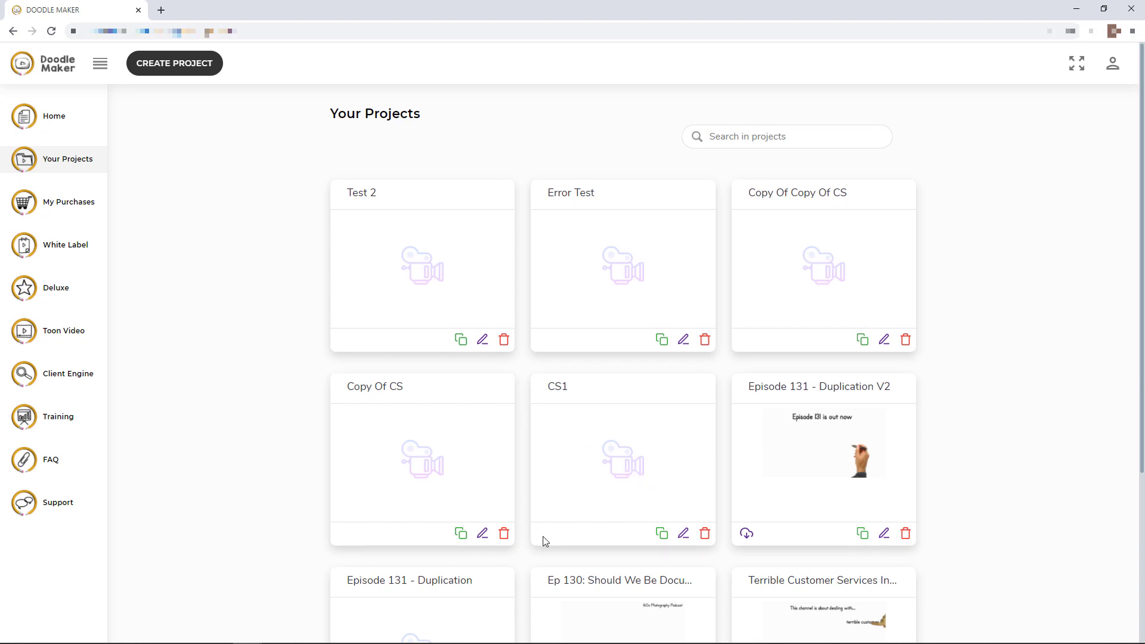
# Step: Reopen CS1, trigger and acknowledge the scene 8 error again, then view scene 9
pyautogui.click(682, 533)
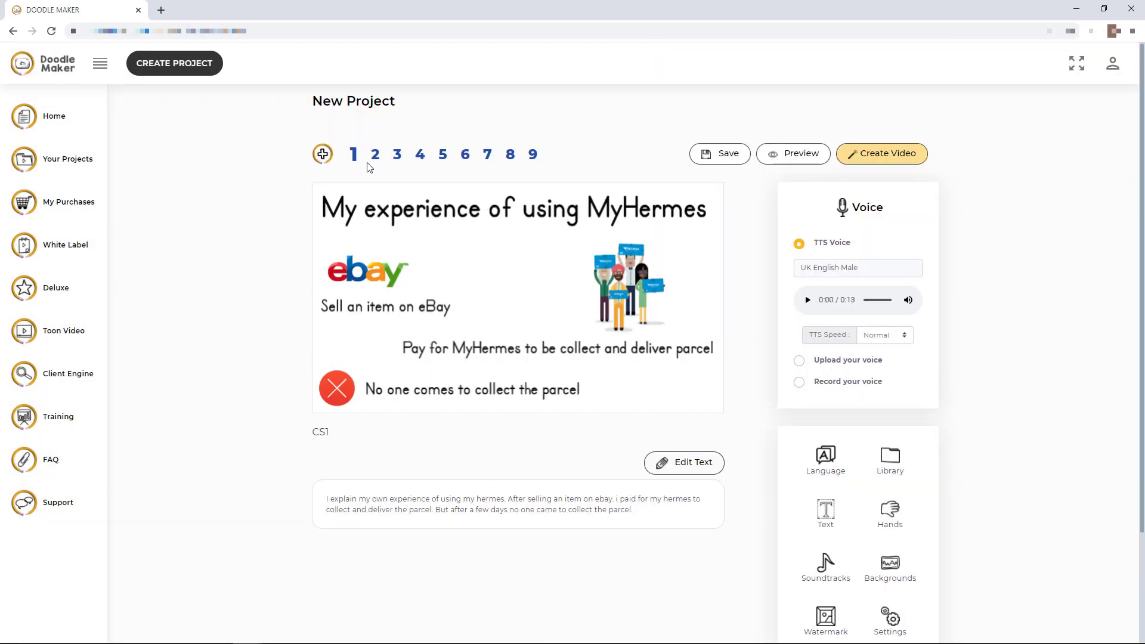
pyautogui.click(510, 157)
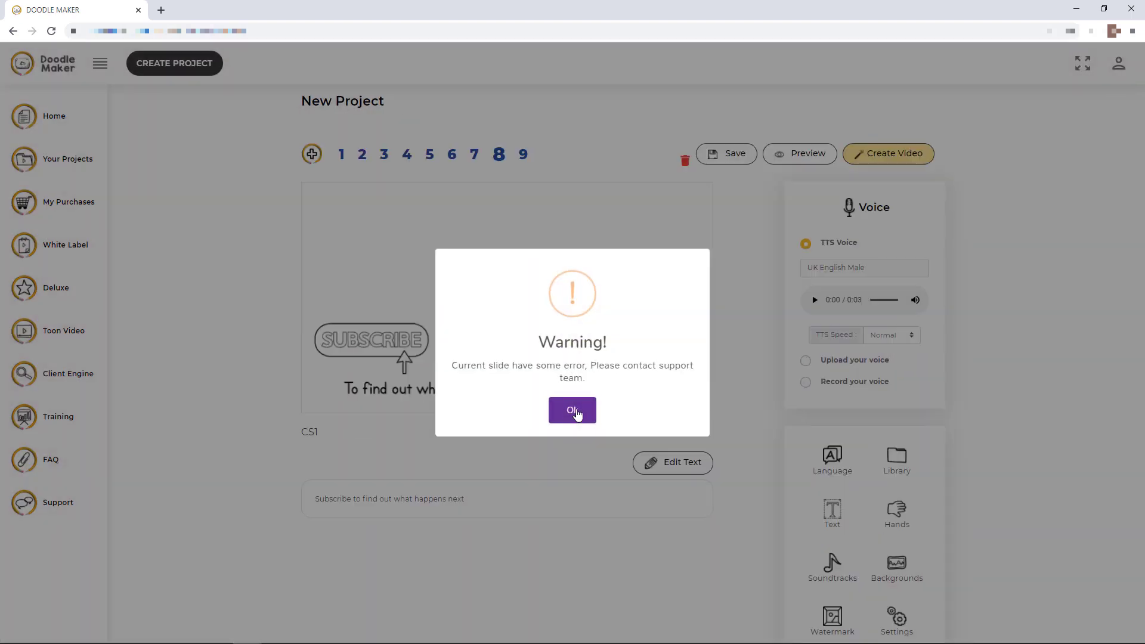
pyautogui.click(574, 411)
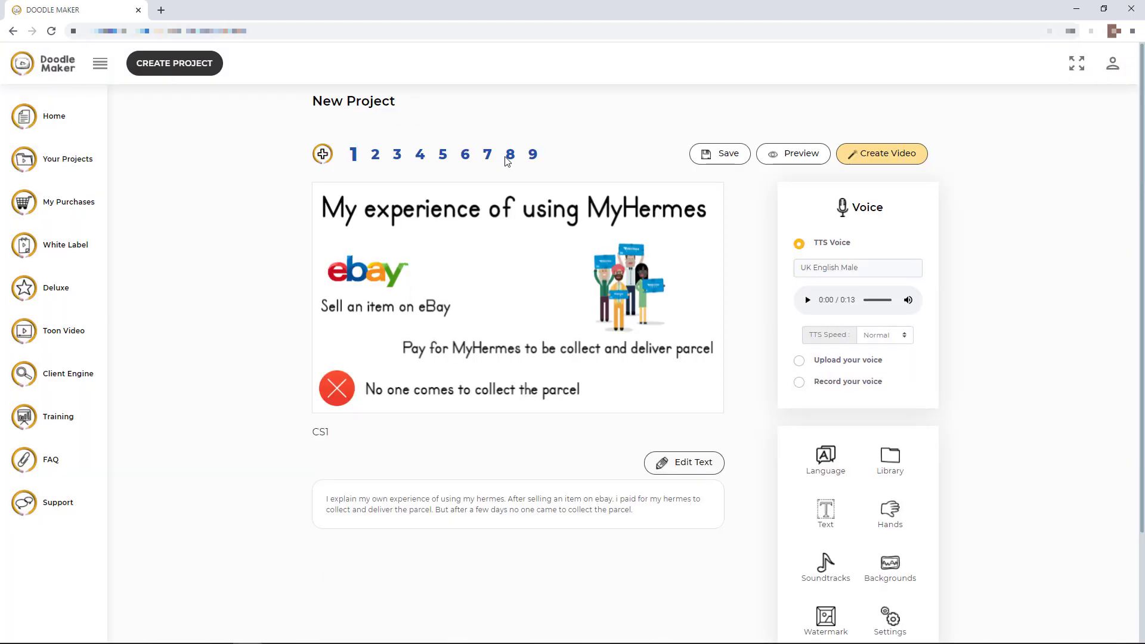
pyautogui.click(531, 157)
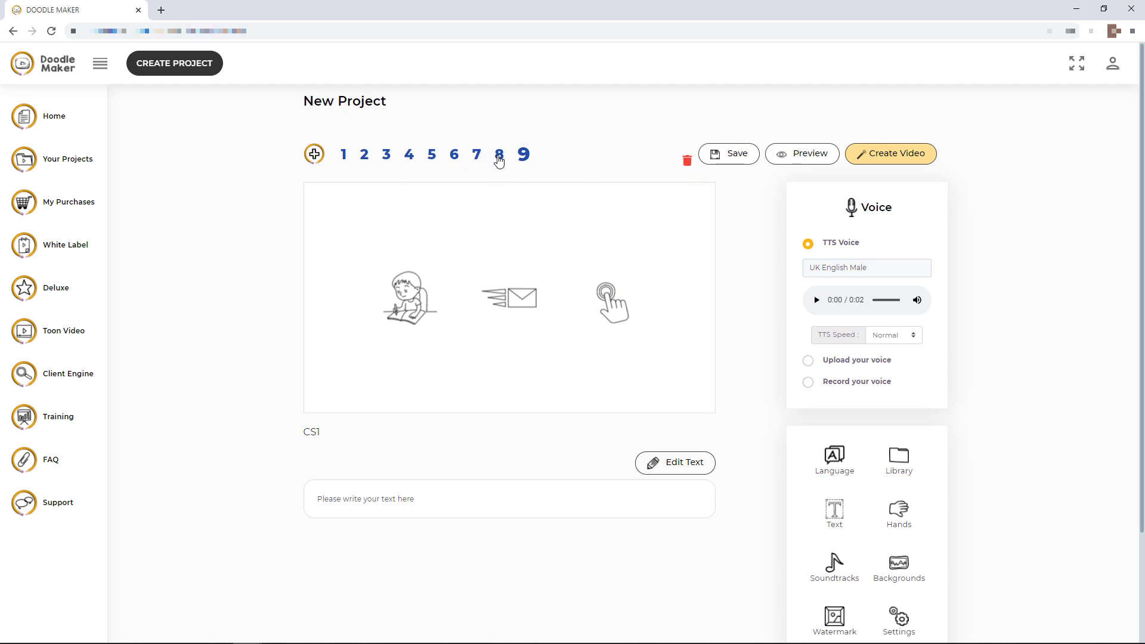
# Step: Trigger the scene 8 error once more and dismiss the warning to leave the editor
pyautogui.click(498, 156)
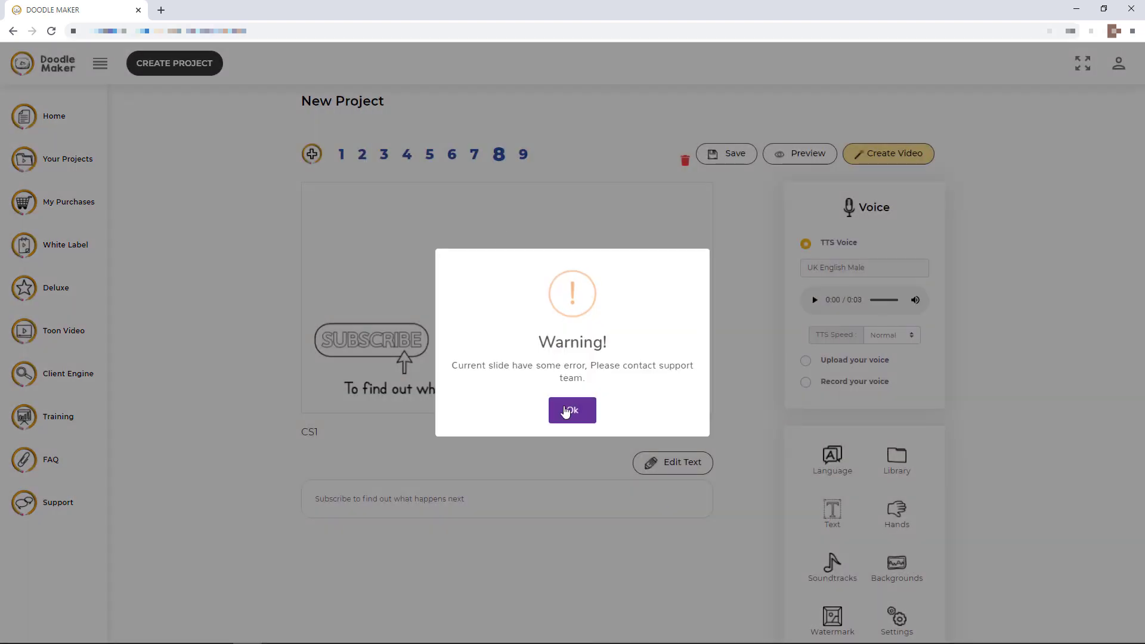
pyautogui.click(569, 413)
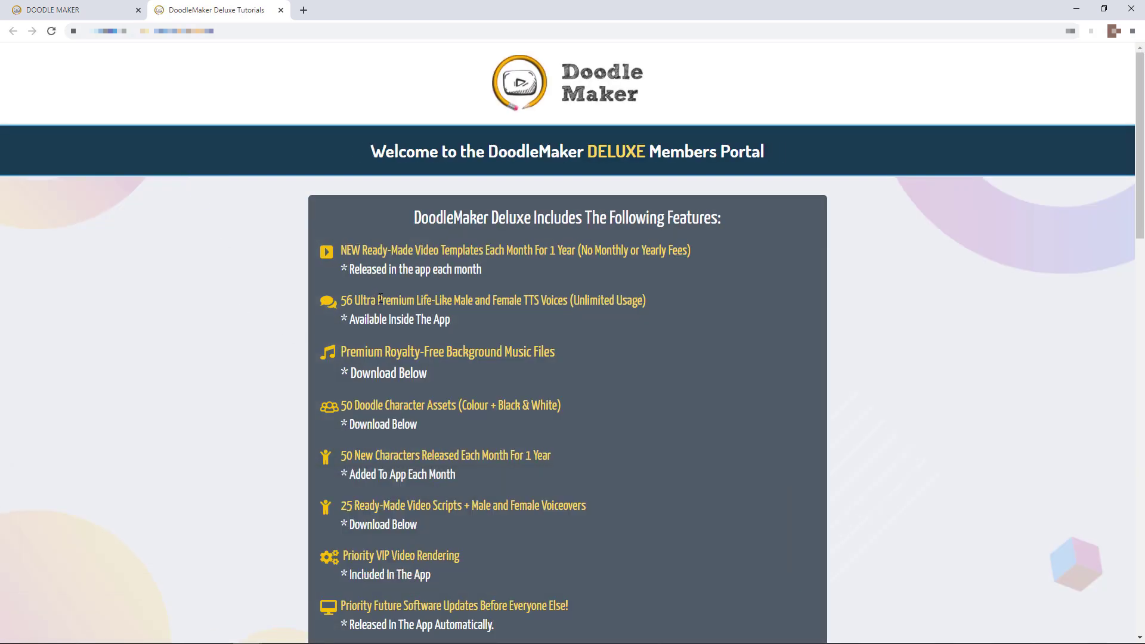
# Step: Look over the Deluxe portal's features, then open DoodleMaker's White Label brand manager
pyautogui.scroll(-1, 355, 254)
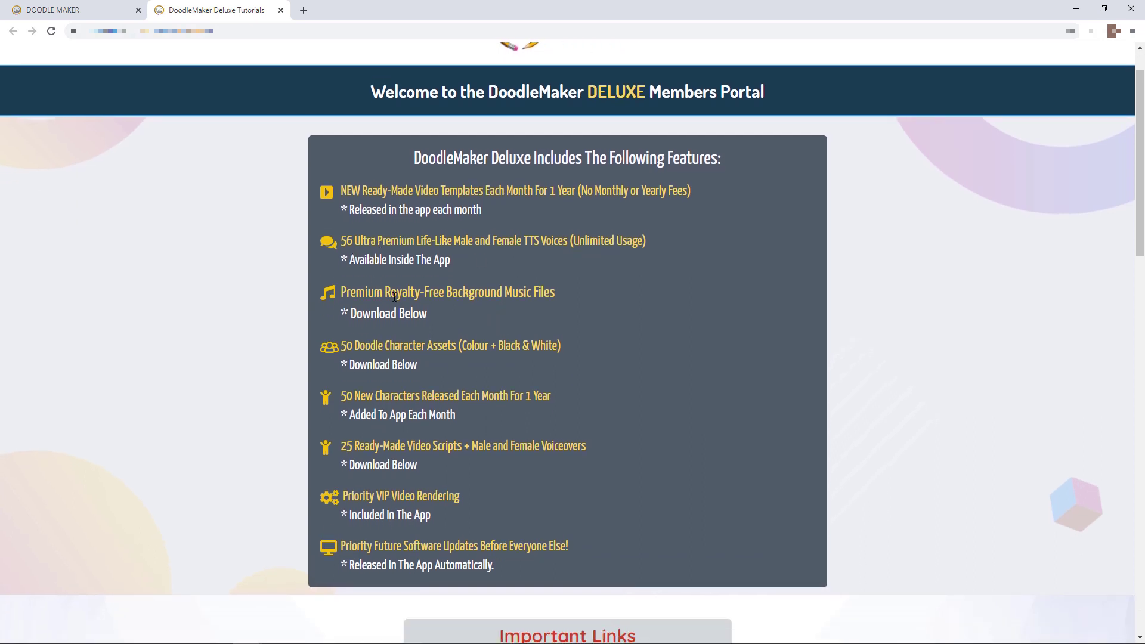
pyautogui.scroll(-1, 476, 326)
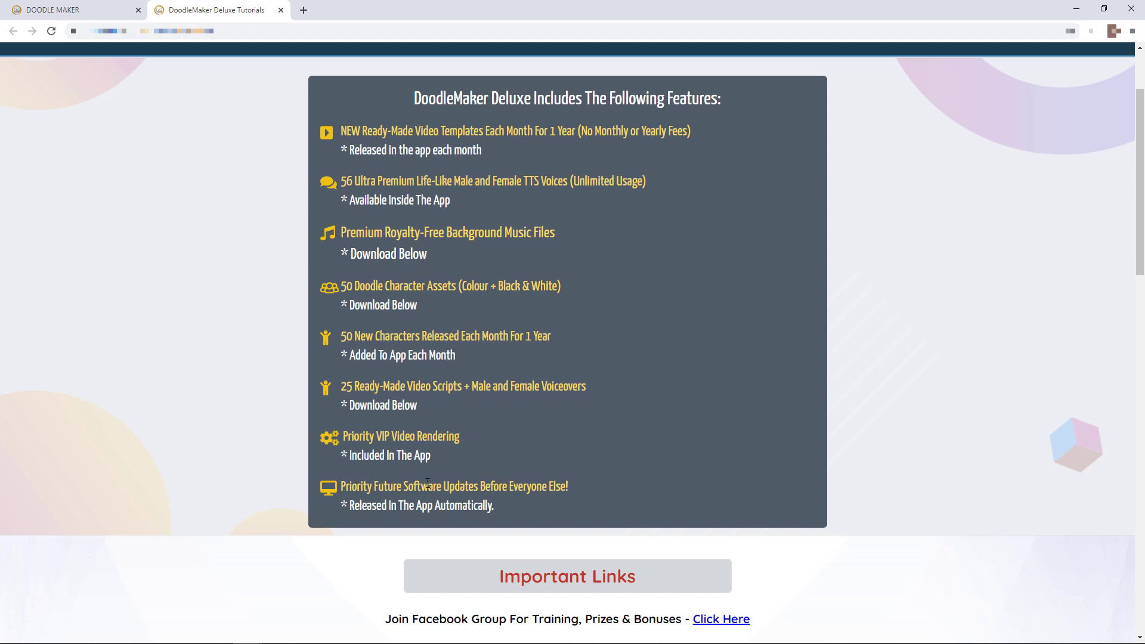
pyautogui.scroll(-3, 425, 480)
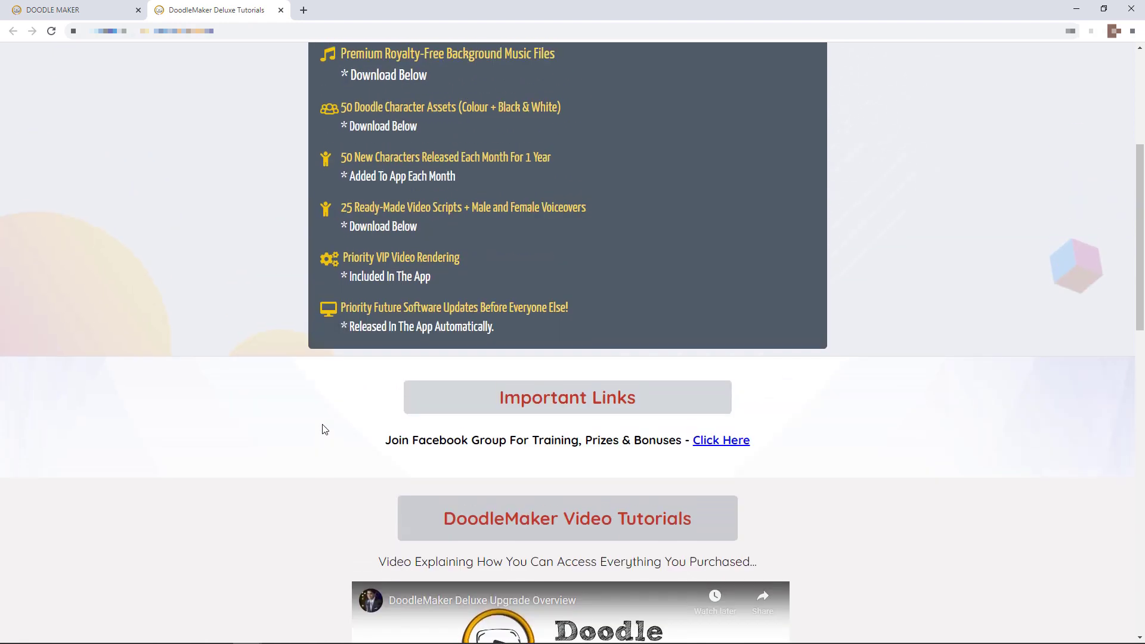
pyautogui.scroll(5, 324, 430)
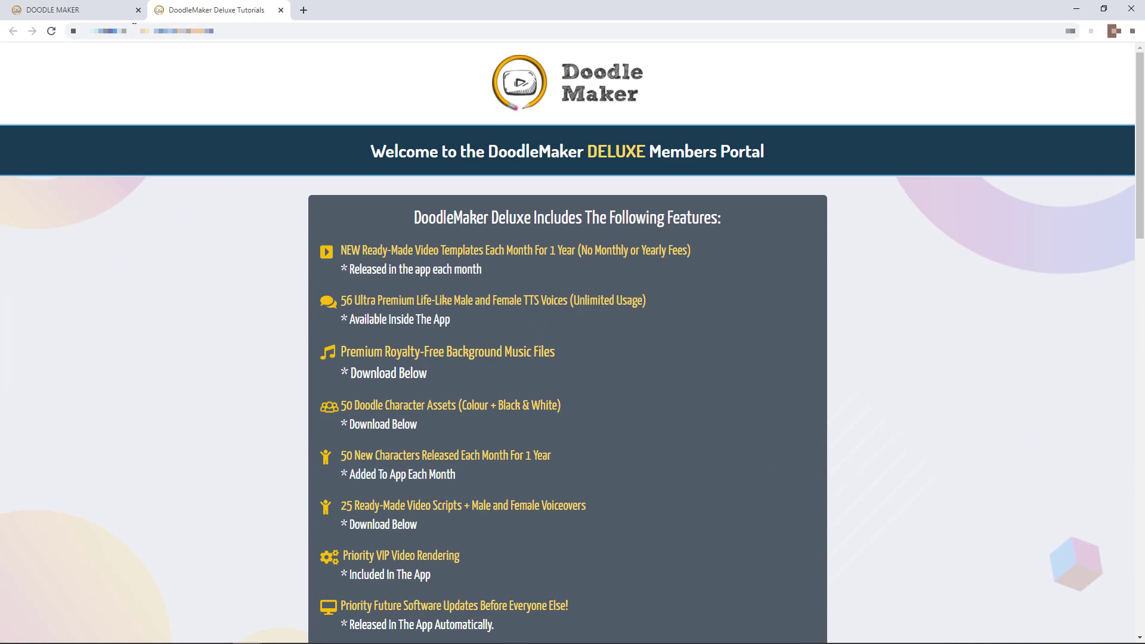
pyautogui.click(112, 8)
pyautogui.click(63, 250)
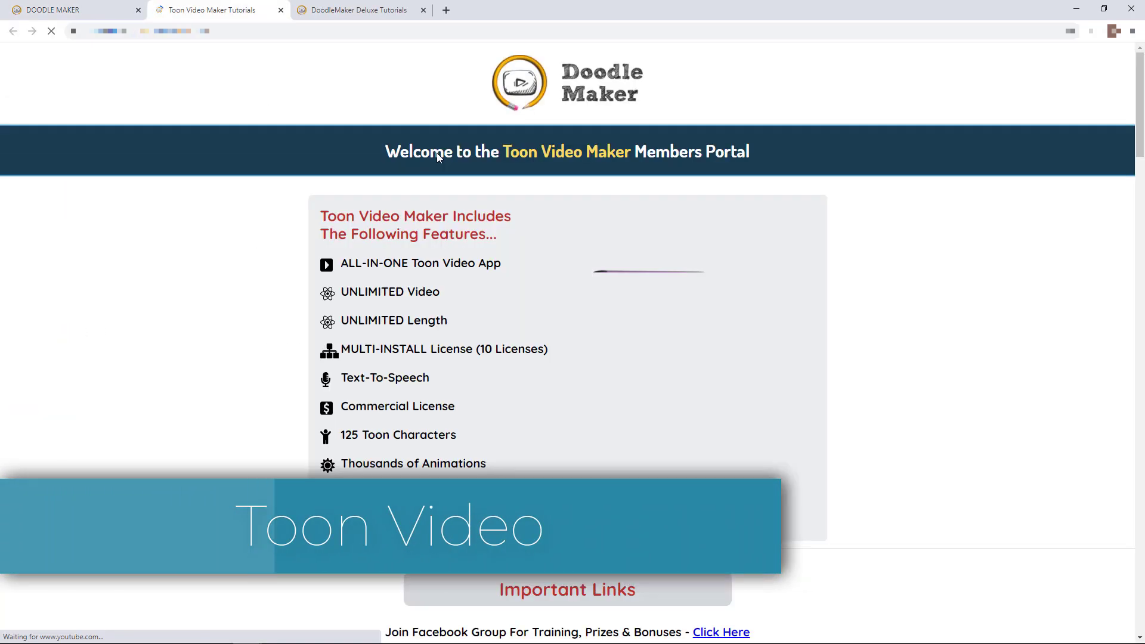
pyautogui.scroll(-2, 295, 322)
pyautogui.scroll(-5, 292, 325)
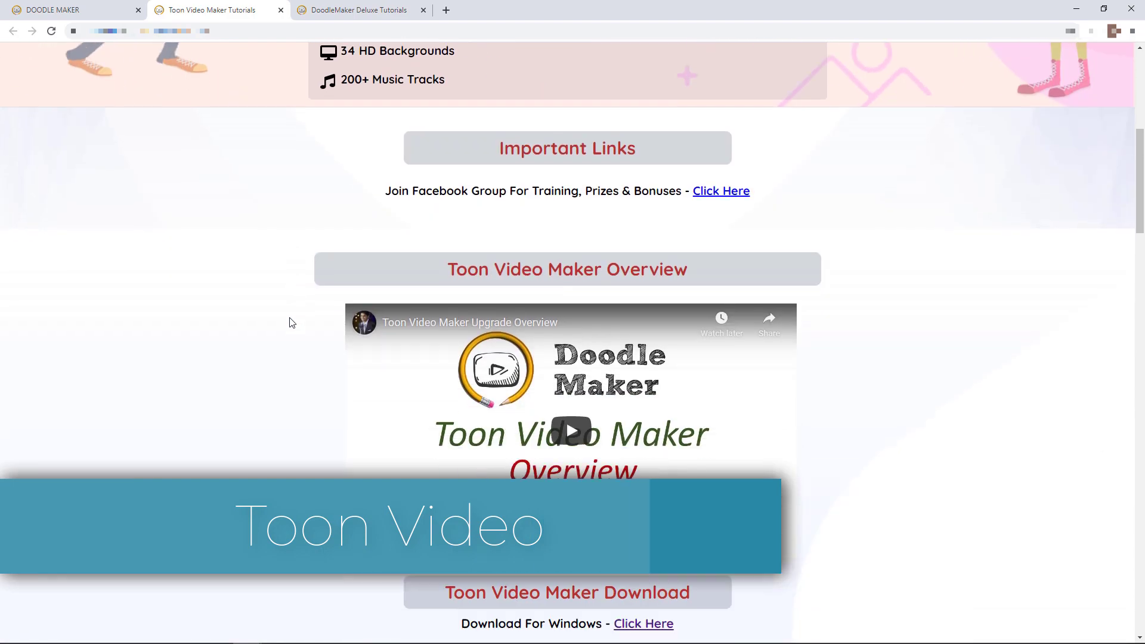
pyautogui.scroll(6, 291, 322)
pyautogui.scroll(-10, 292, 319)
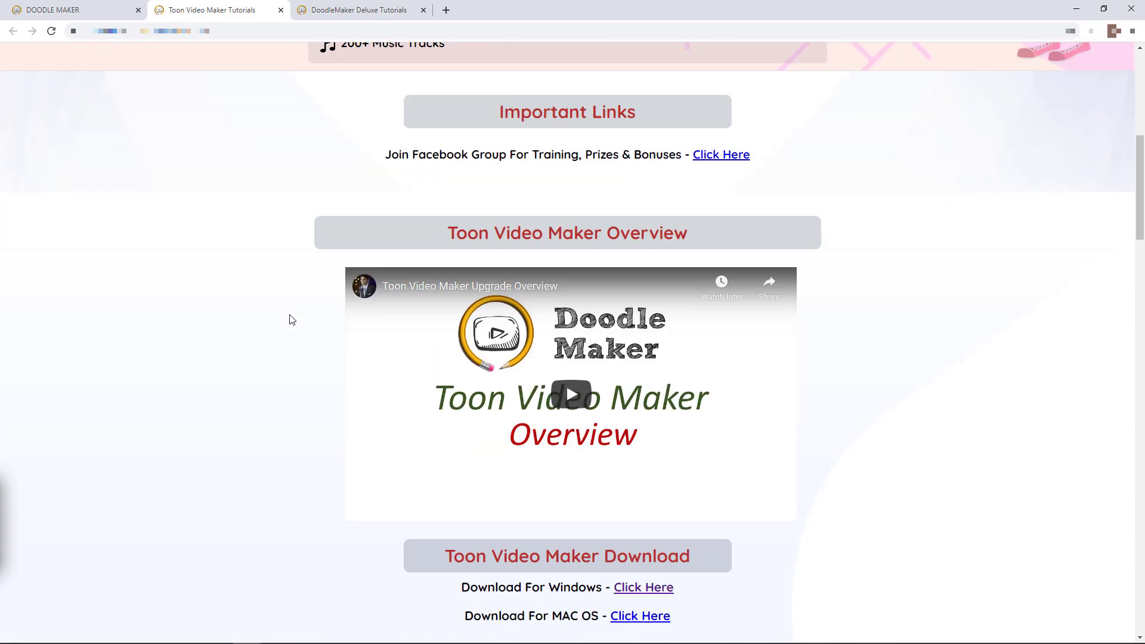
pyautogui.scroll(4, 291, 319)
pyautogui.scroll(7, 292, 320)
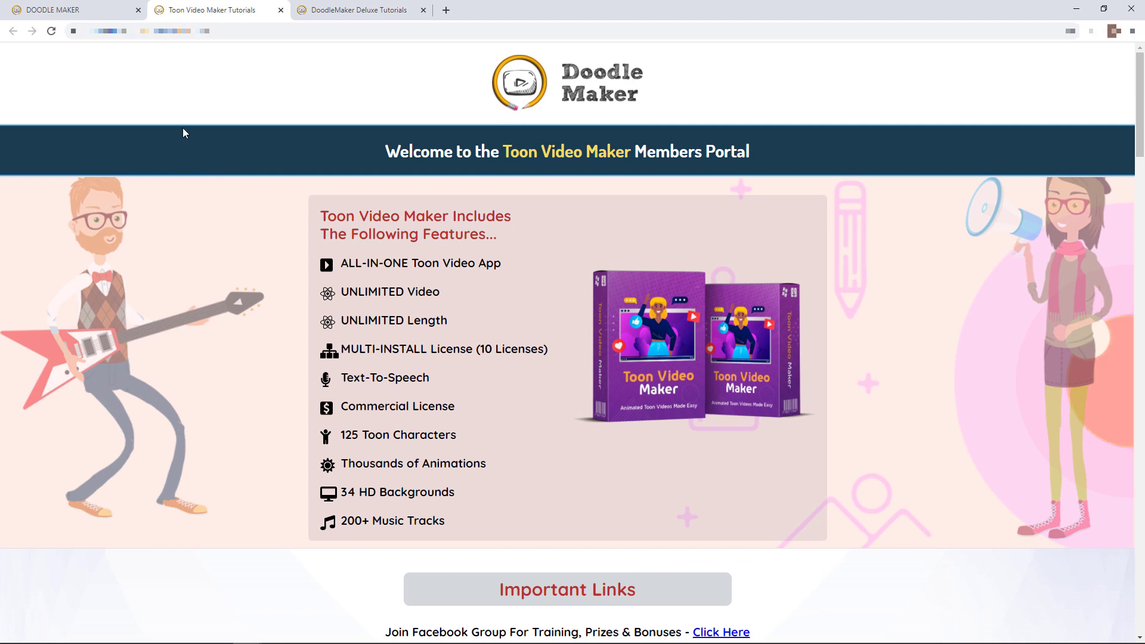
# Step: Back in DoodleMaker, view the locked Client Engine upgrade, then browse the Training videos
pyautogui.click(102, 9)
pyautogui.click(68, 373)
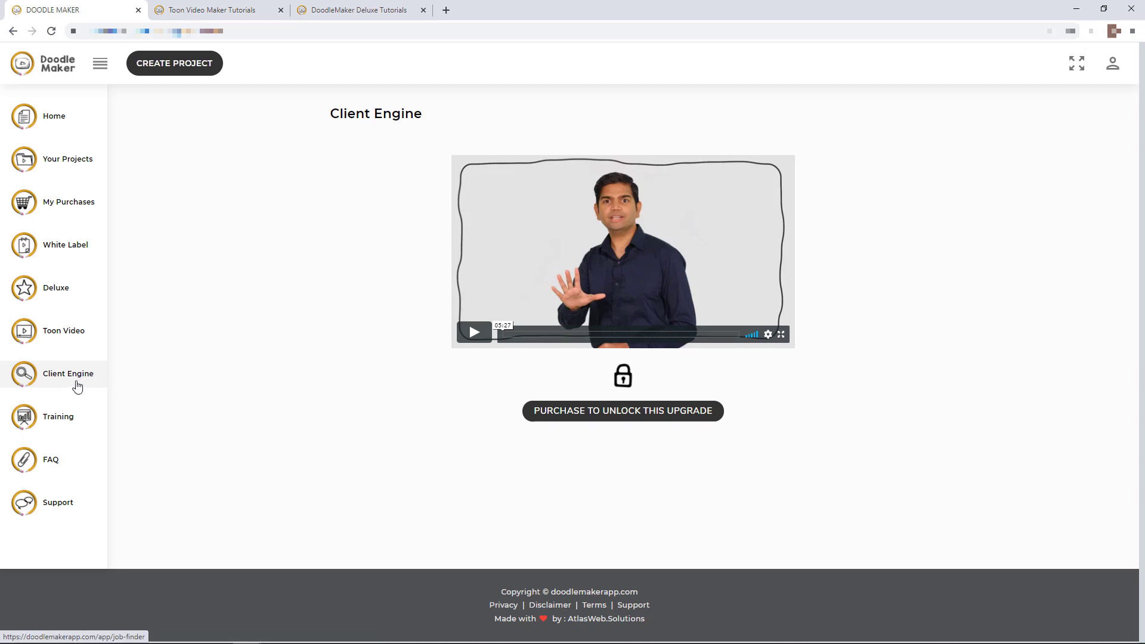
pyautogui.click(53, 420)
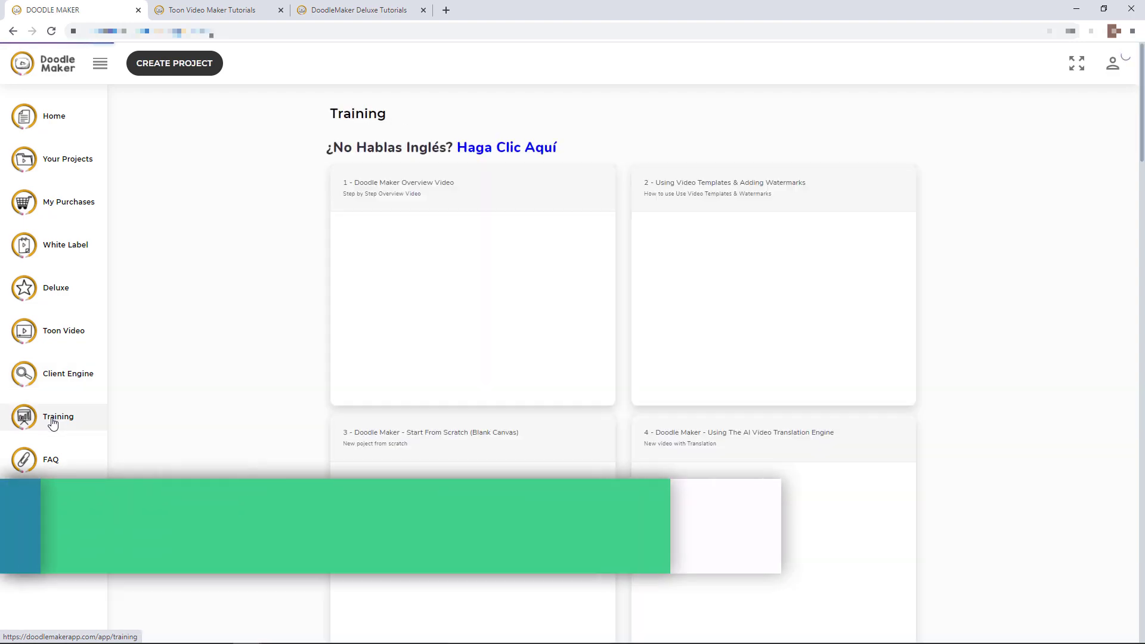
pyautogui.scroll(-3, 233, 366)
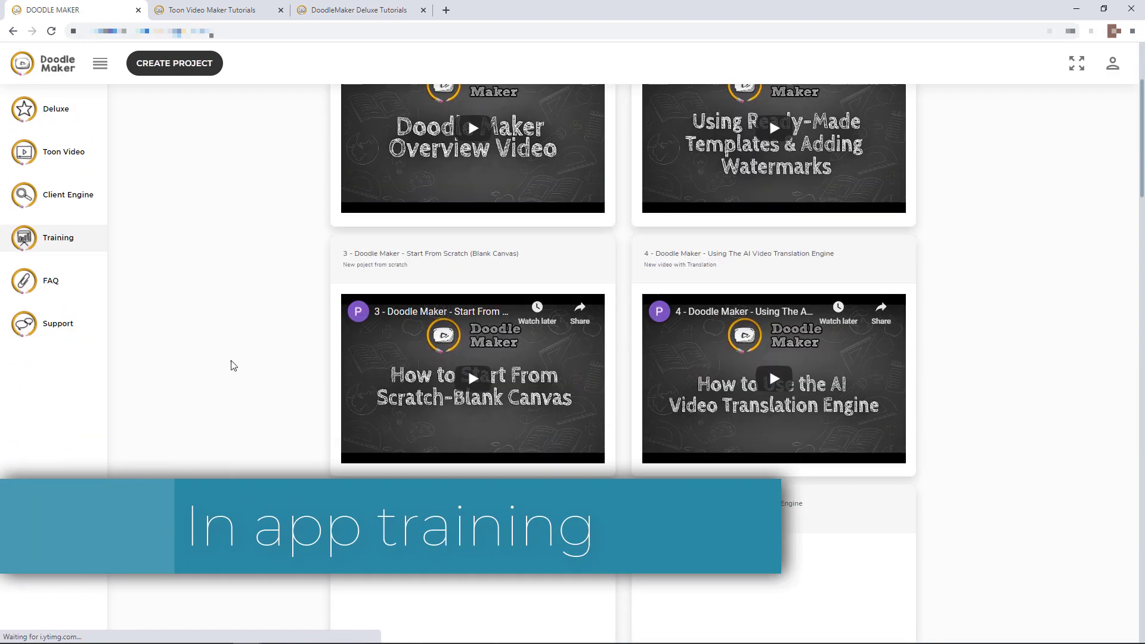
pyautogui.scroll(-3, 233, 366)
pyautogui.scroll(6, 230, 362)
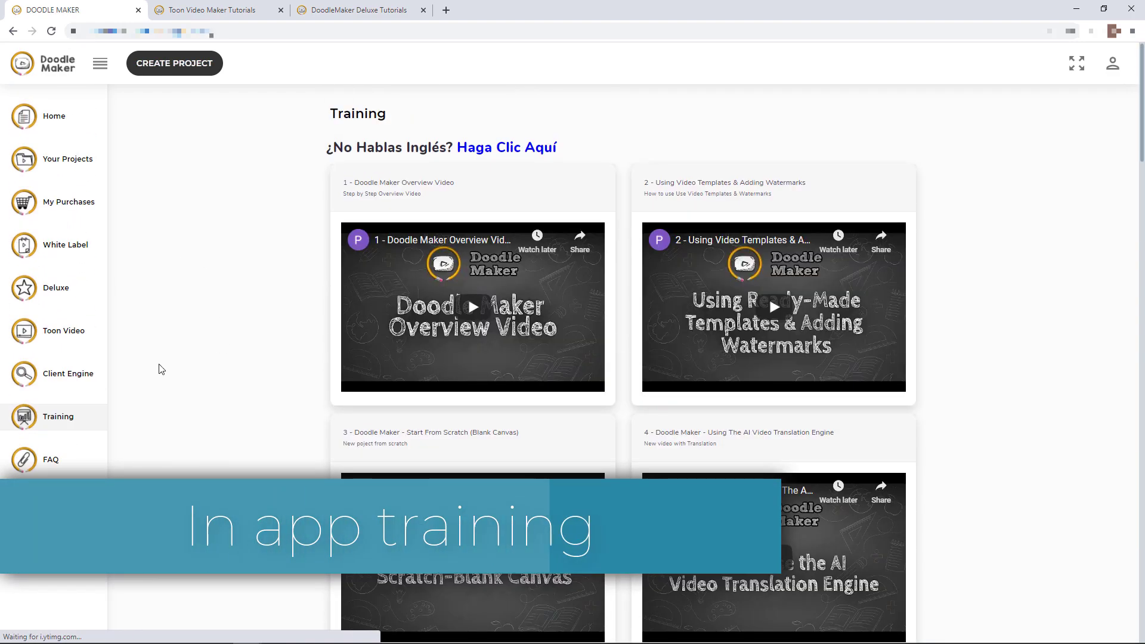
# Step: Open the Frequently Asked Questions page from the sidebar
pyautogui.click(40, 466)
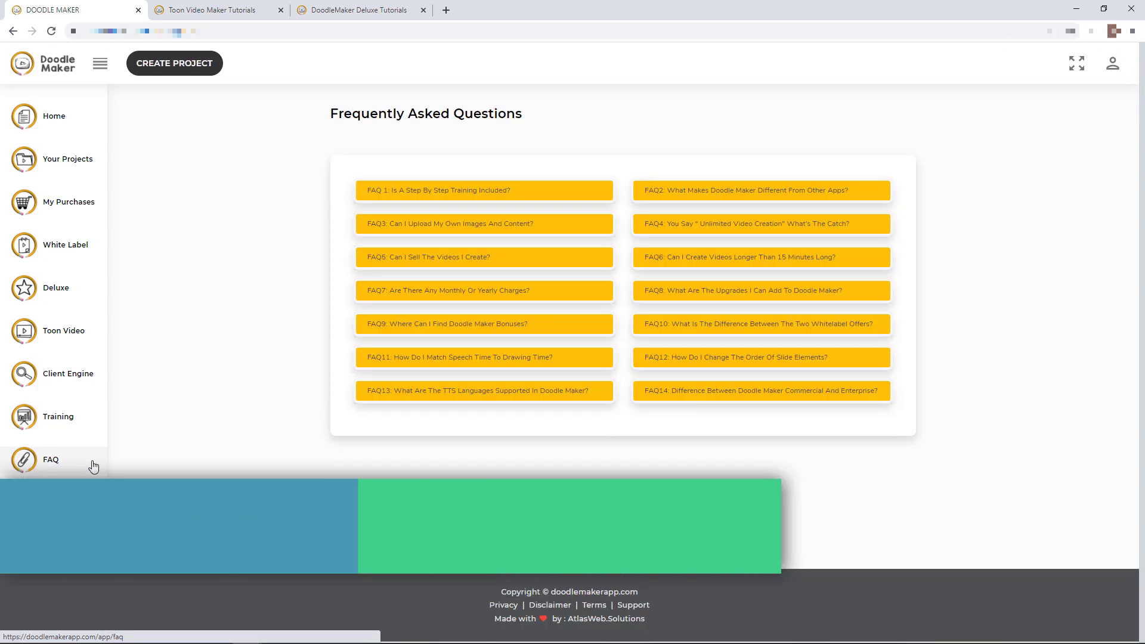